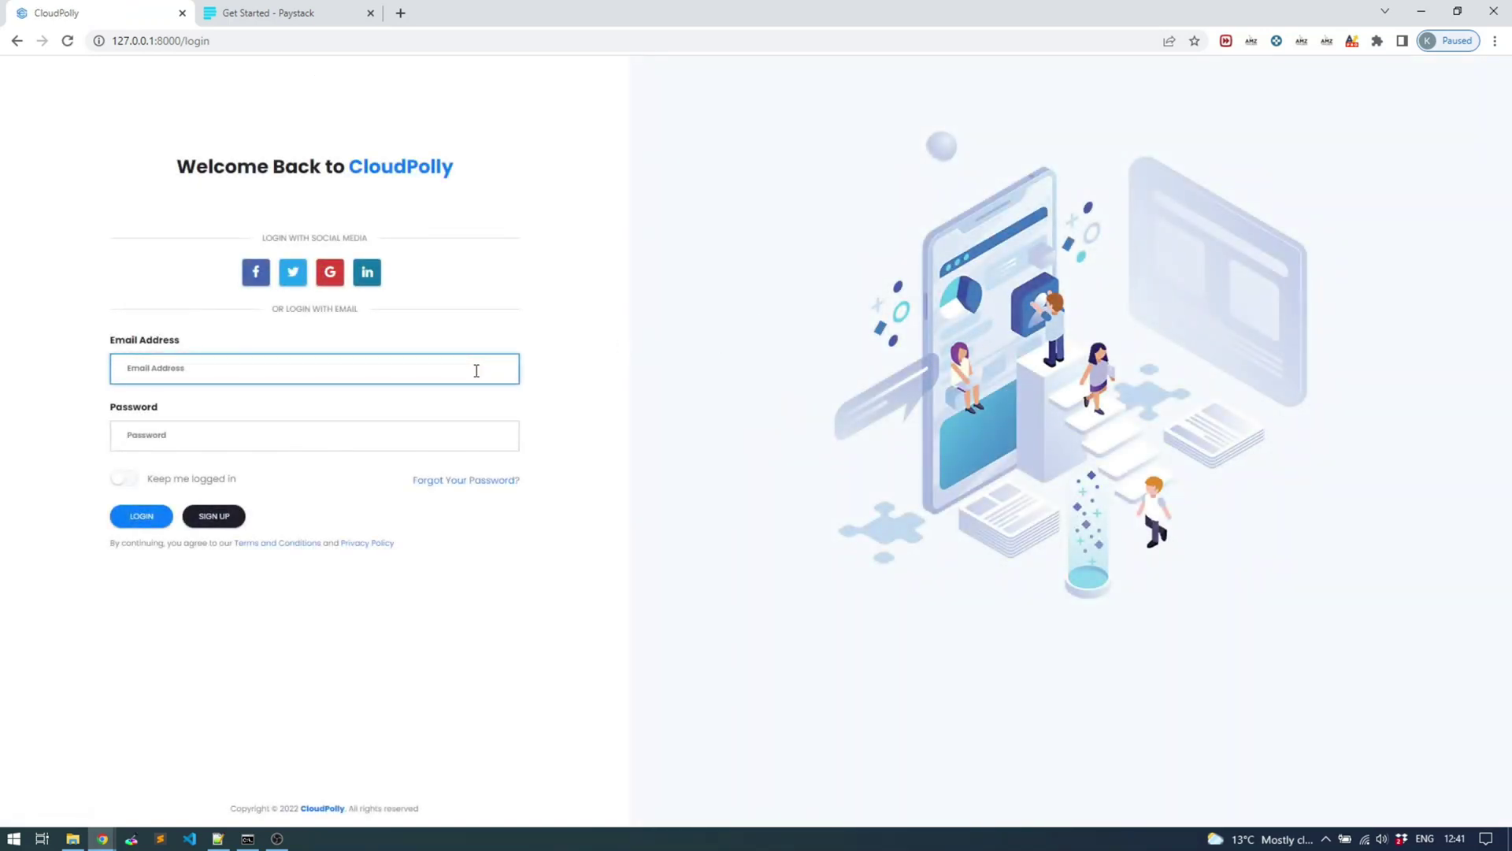
Enter the admin e-mail and the account password in the CloudPolly login form
{"action": "key", "text": "Tab"}
{"action": "type", "text": "123"}
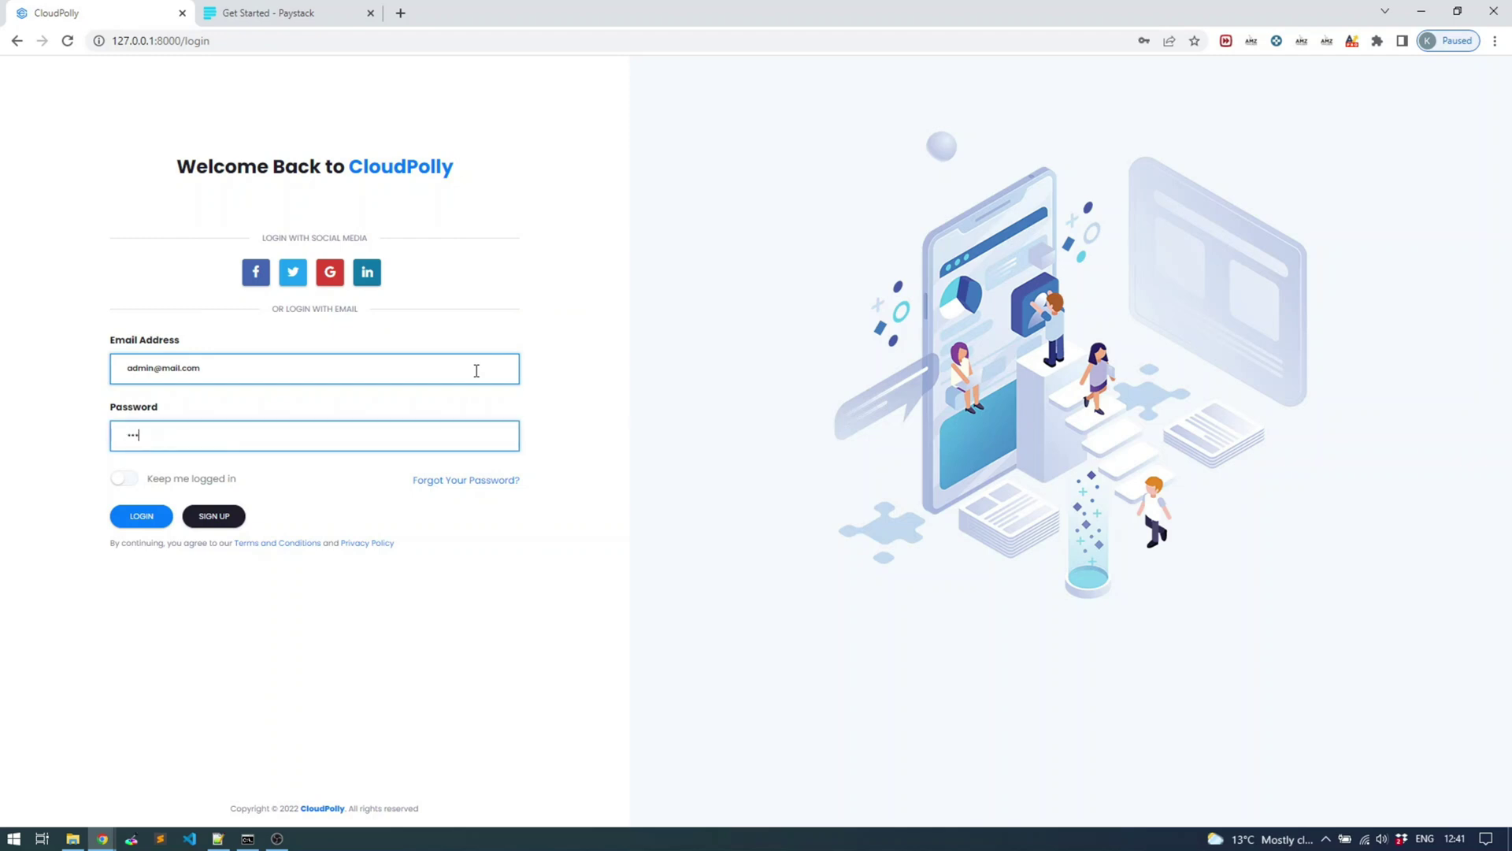
{"action": "key", "text": "ctrl+v"}
{"action": "key", "text": "ctrl+z"}
{"action": "type", "text": "456789"}
Log in and go to Finance Management > Payment Settings
{"action": "left_click", "coordinate": [140, 518]}
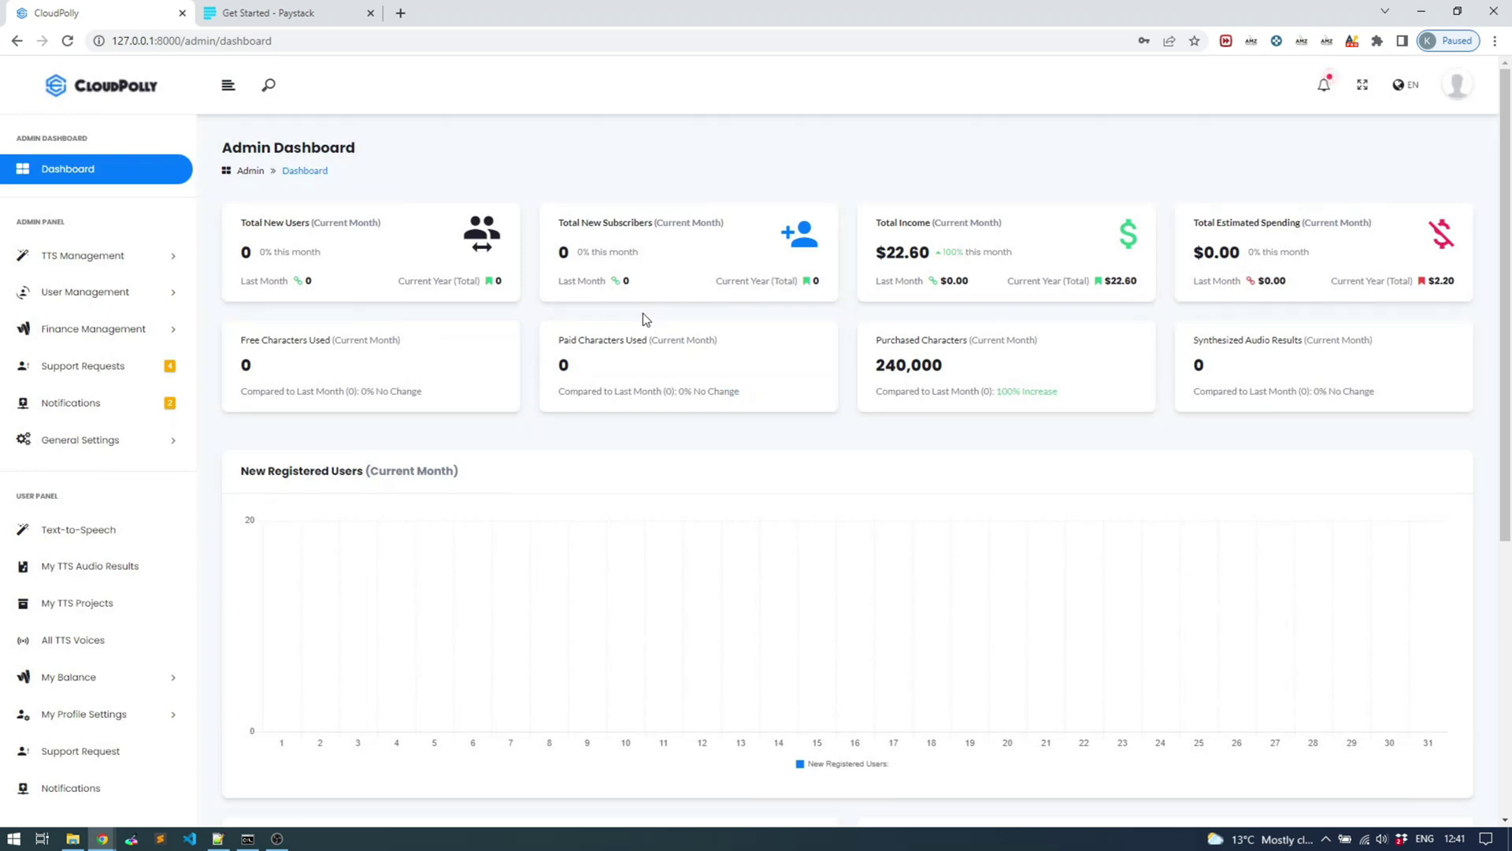
{"action": "left_click", "coordinate": [90, 329]}
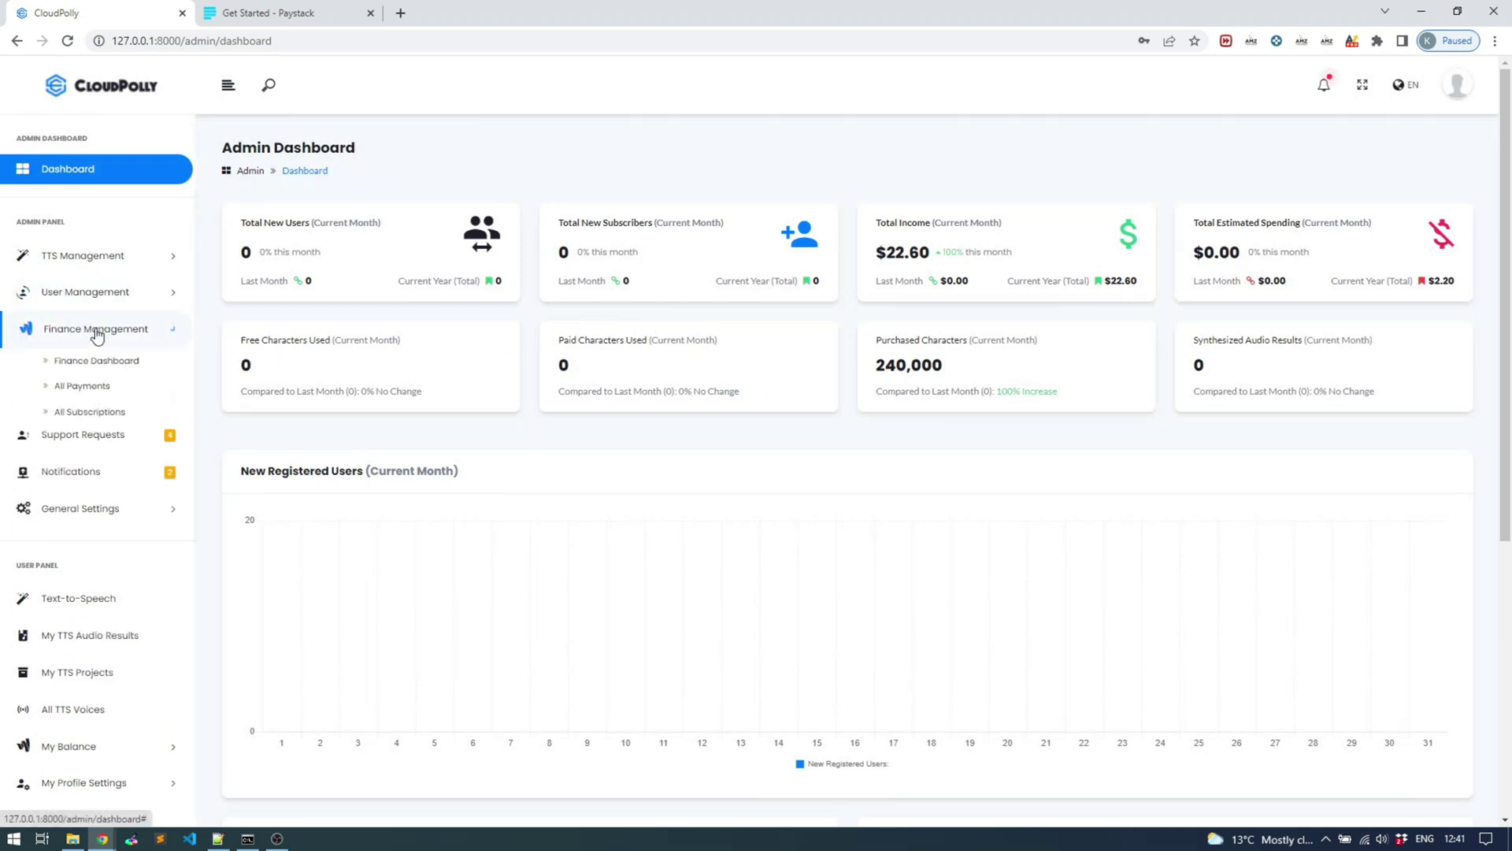
{"action": "left_click", "coordinate": [98, 565]}
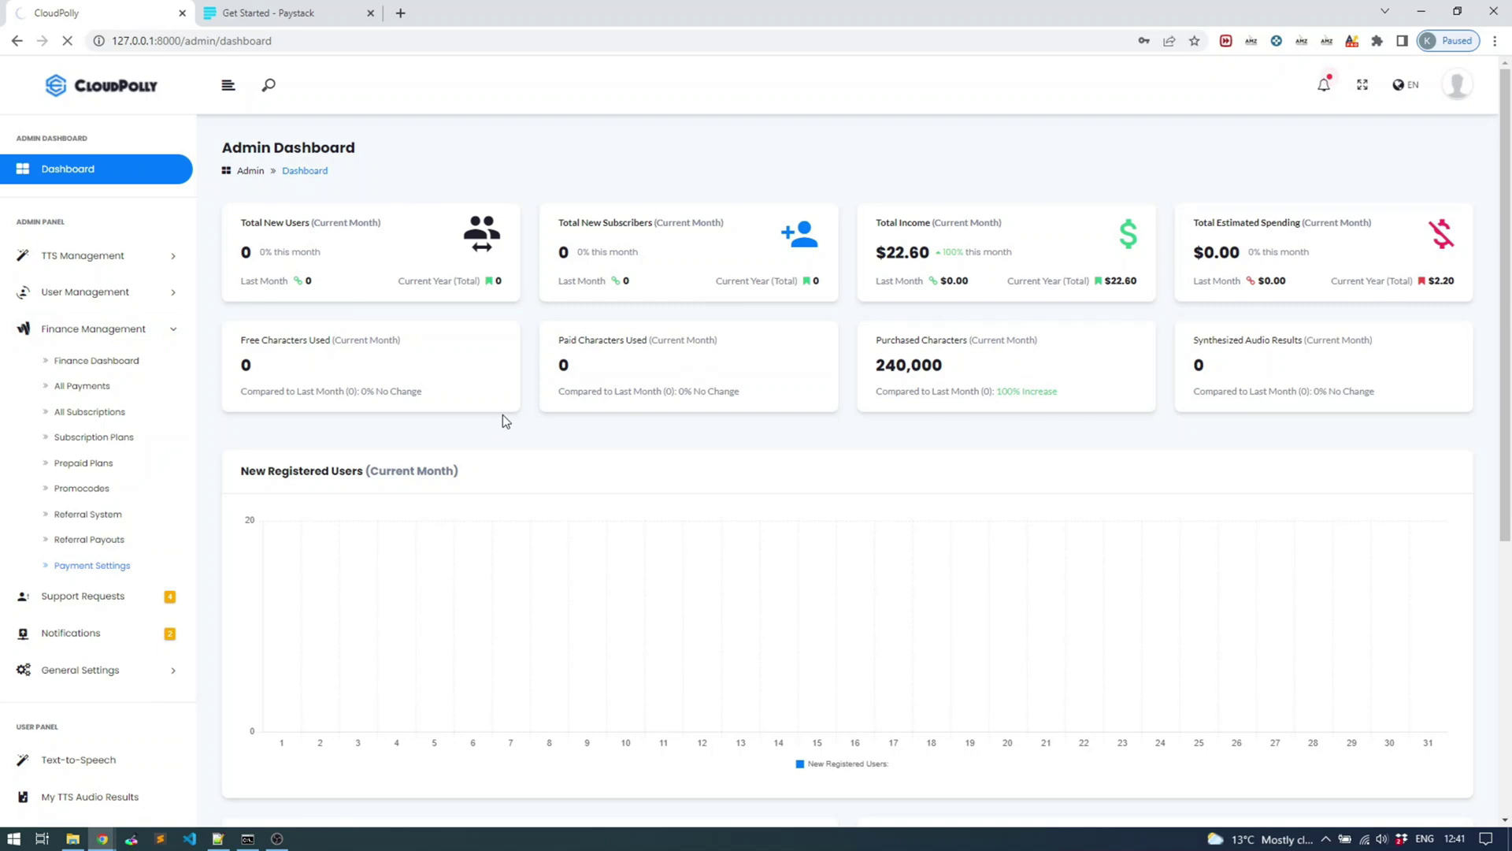
{"action": "scroll", "coordinate": [503, 414], "scroll_direction": "down", "scroll_amount": 7}
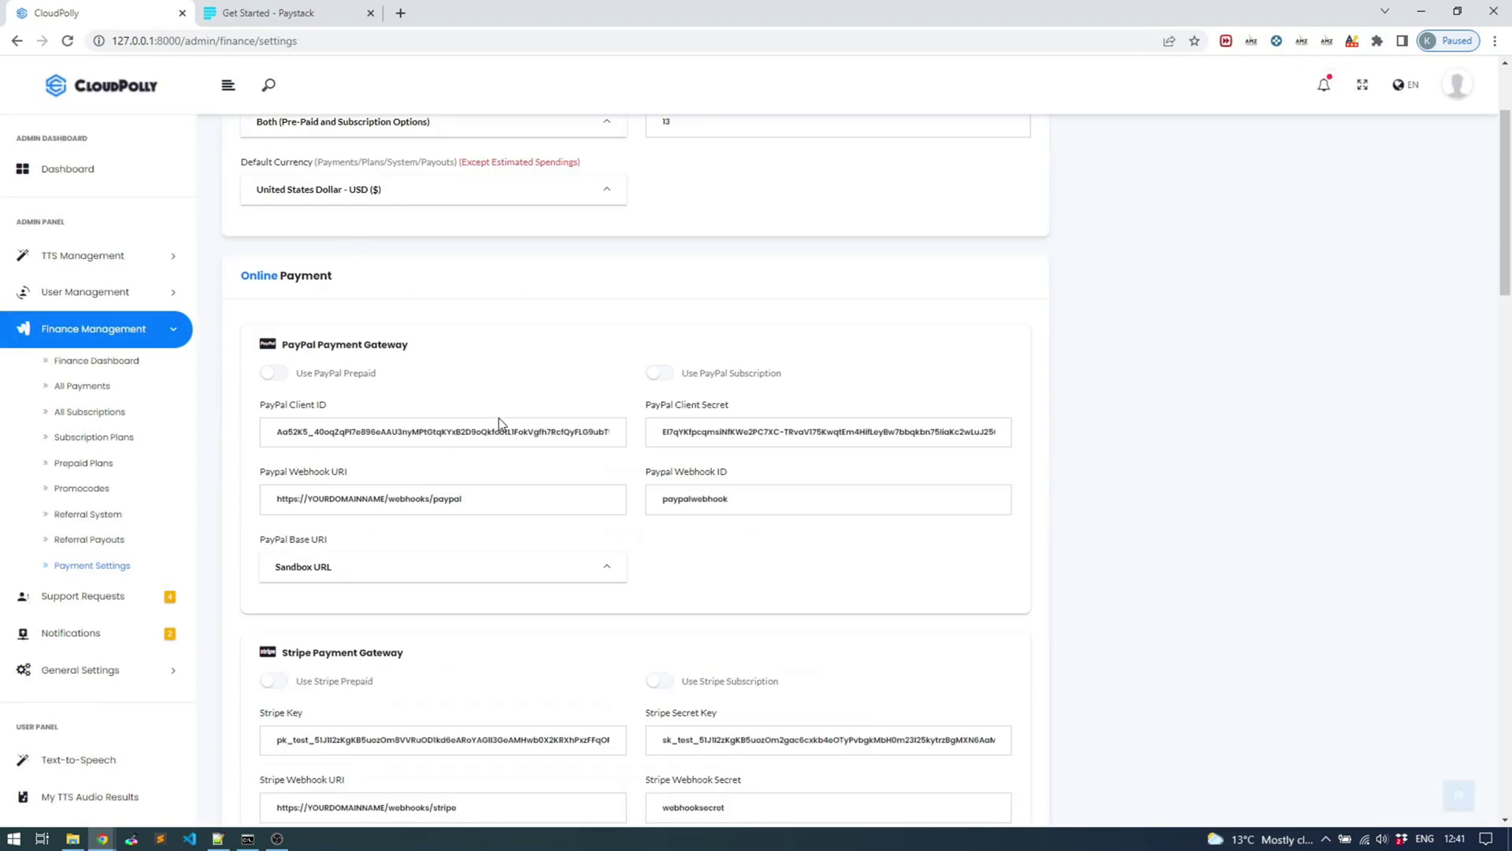
{"action": "scroll", "coordinate": [491, 426], "scroll_direction": "down", "scroll_amount": 1}
{"action": "left_click", "coordinate": [489, 418]}
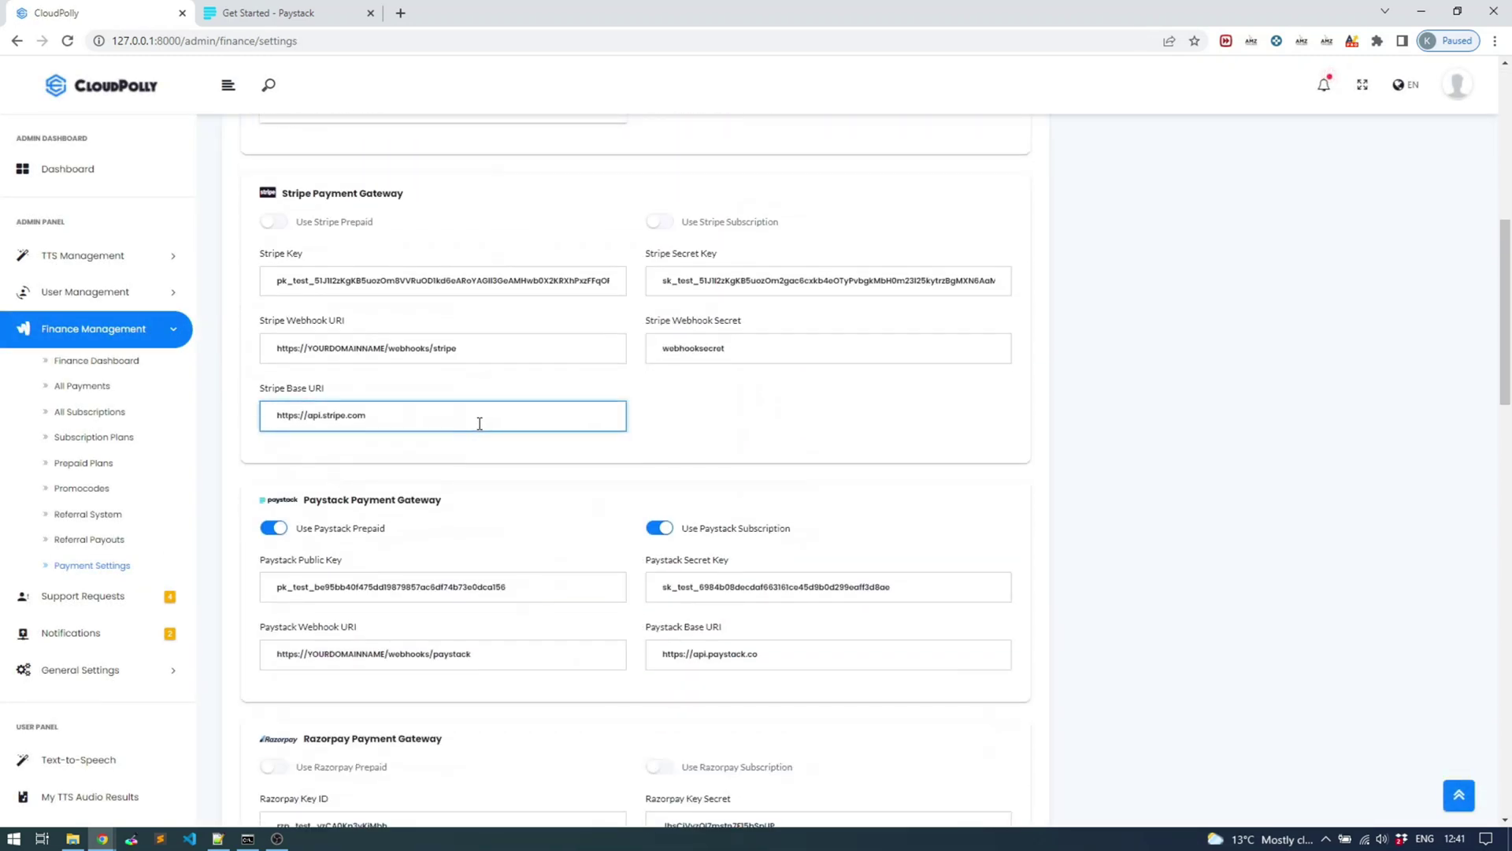
{"action": "scroll", "coordinate": [479, 424], "scroll_direction": "down", "scroll_amount": 1}
{"action": "scroll", "coordinate": [479, 423], "scroll_direction": "down", "scroll_amount": 1}
{"action": "left_click", "coordinate": [510, 349]}
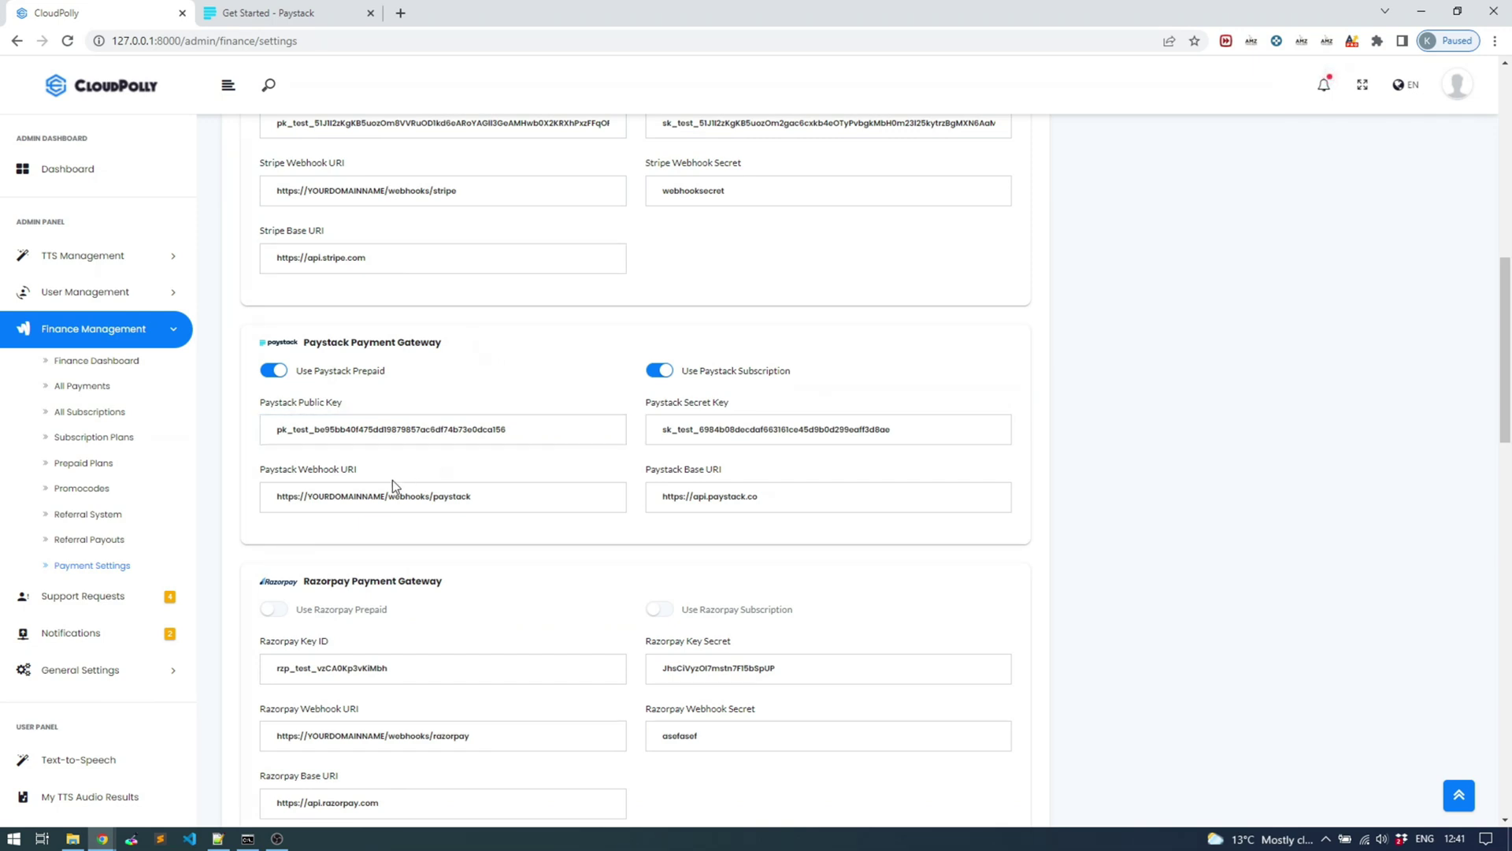
{"action": "left_click", "coordinate": [433, 430]}
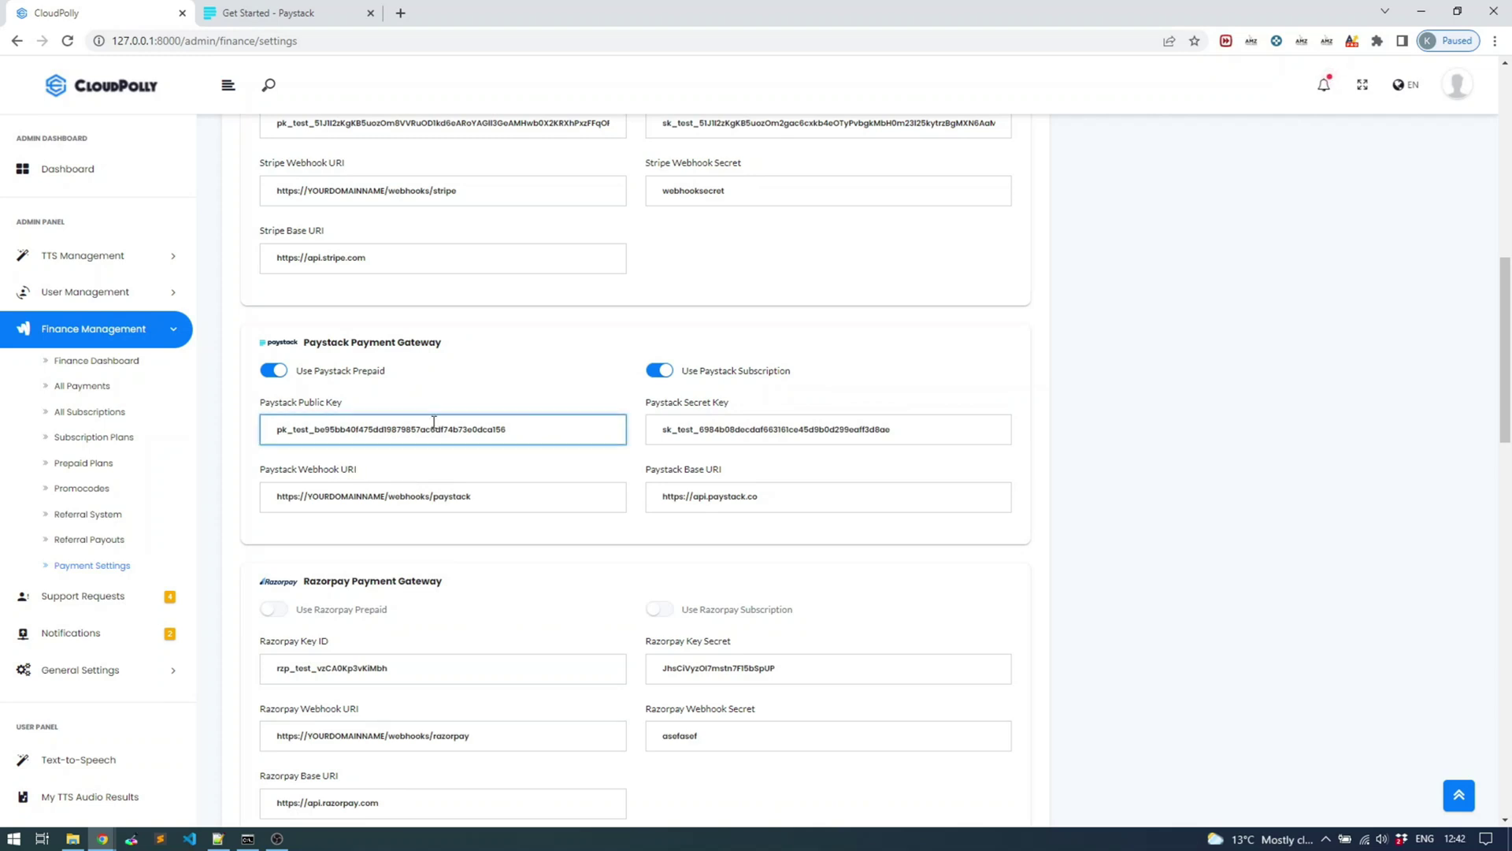
{"action": "scroll", "coordinate": [446, 459], "scroll_direction": "up", "scroll_amount": 1}
{"action": "key", "text": "Tab"}
{"action": "key", "text": "Tab"}
{"action": "key", "text": "Tab"}
{"action": "key", "text": "Tab"}
{"action": "key", "text": "Tab"}
{"action": "key", "text": "Tab"}
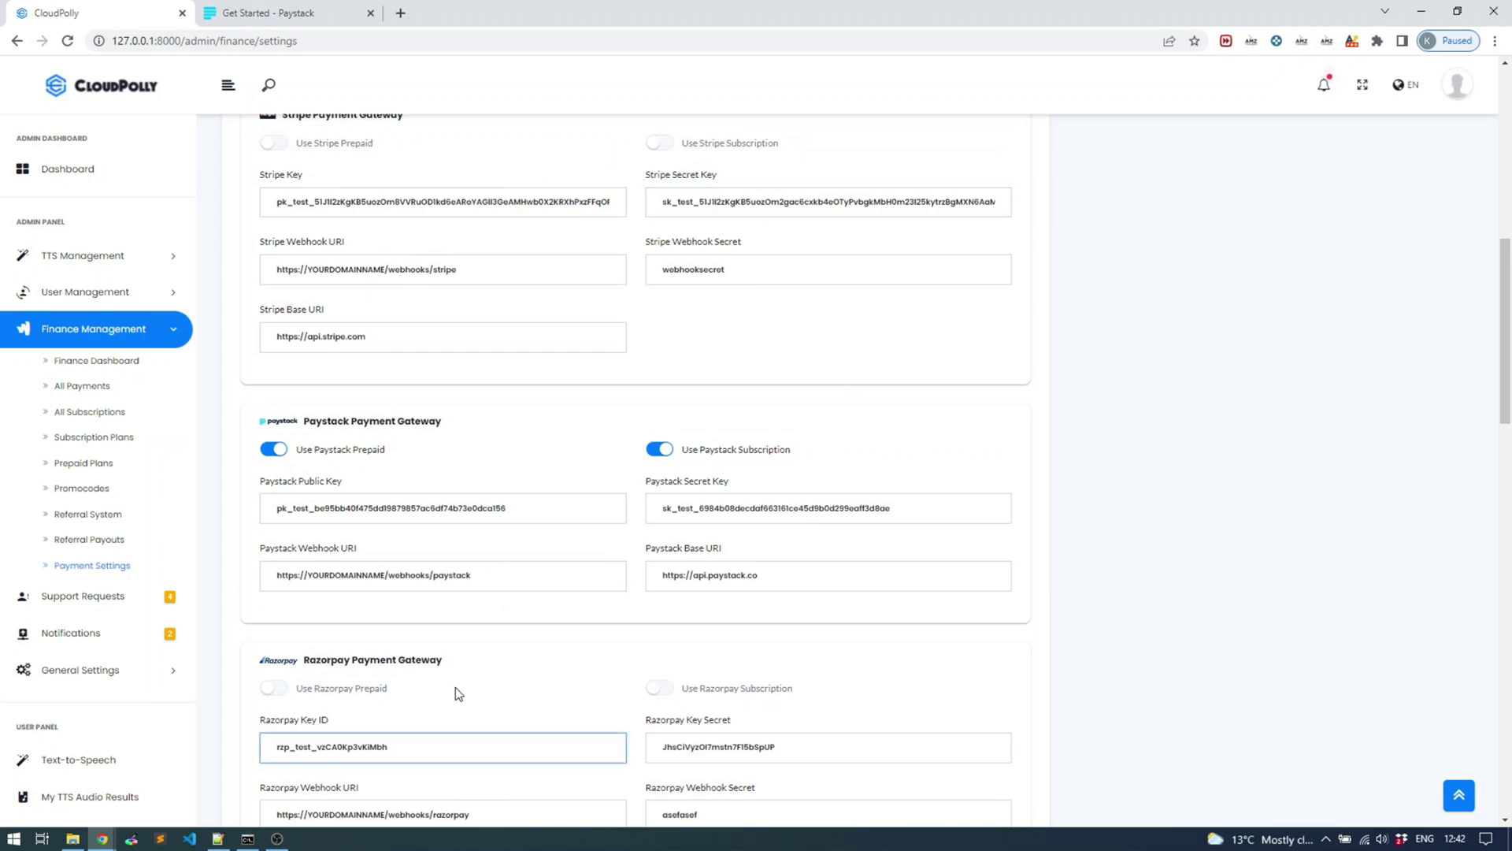
{"action": "left_click", "coordinate": [859, 581]}
{"action": "left_click", "coordinate": [832, 597]}
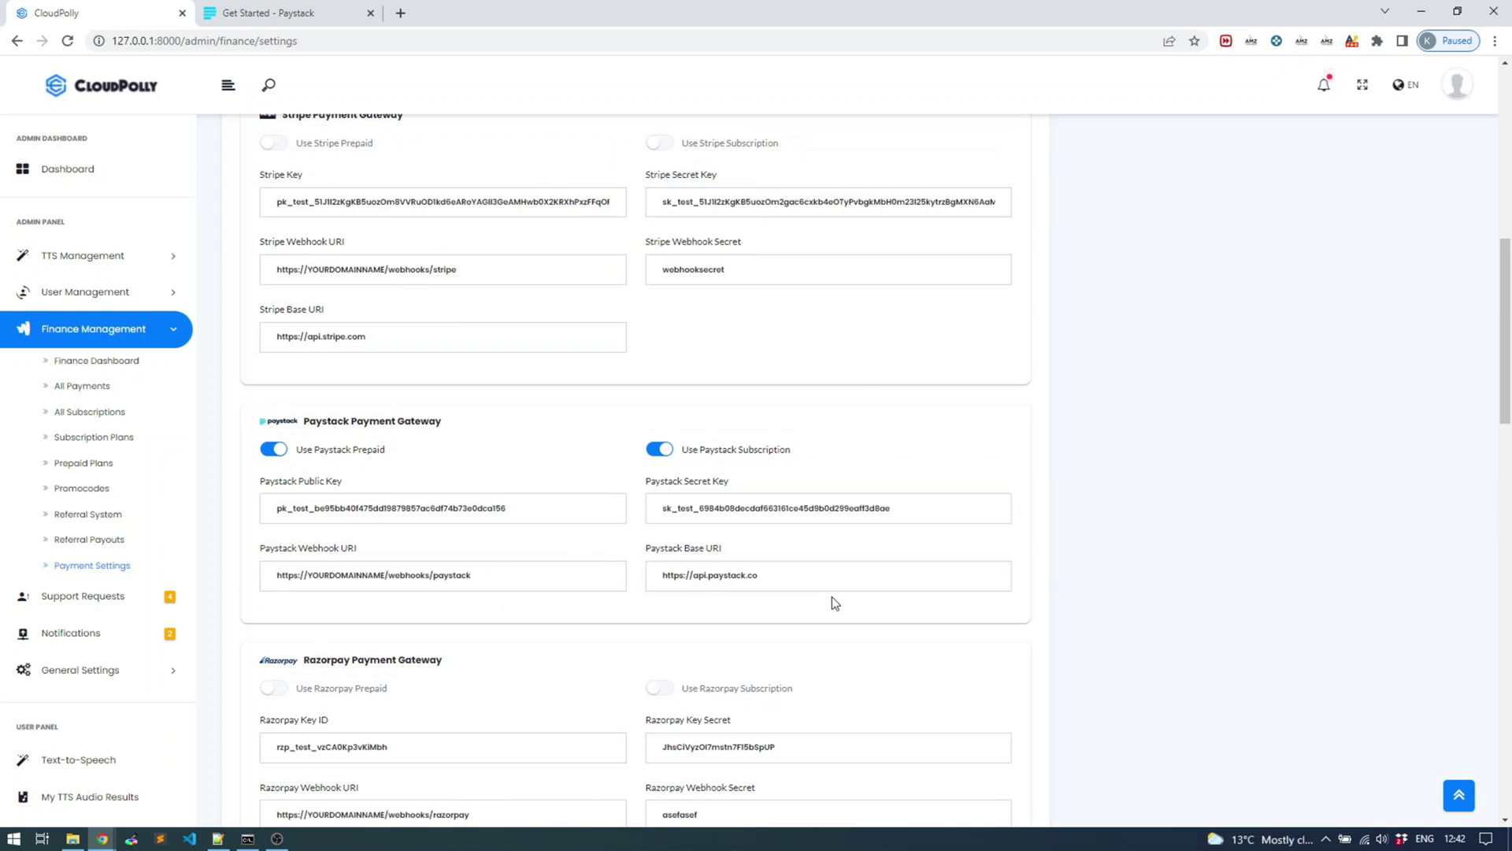
{"action": "left_click", "coordinate": [539, 516]}
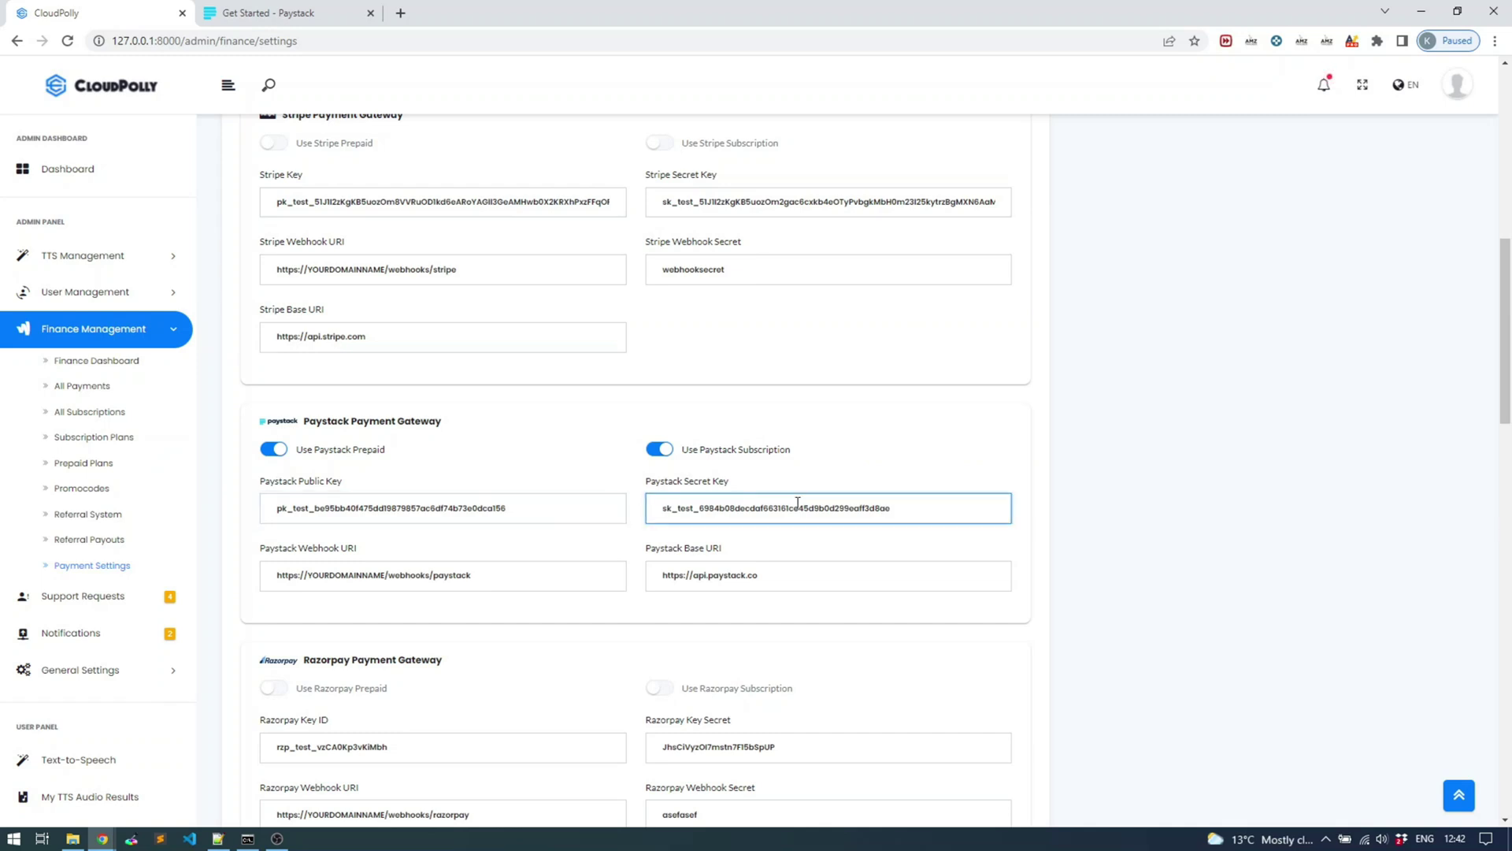
{"action": "left_click_drag", "start_coordinate": [546, 518], "coordinate": [201, 504]}
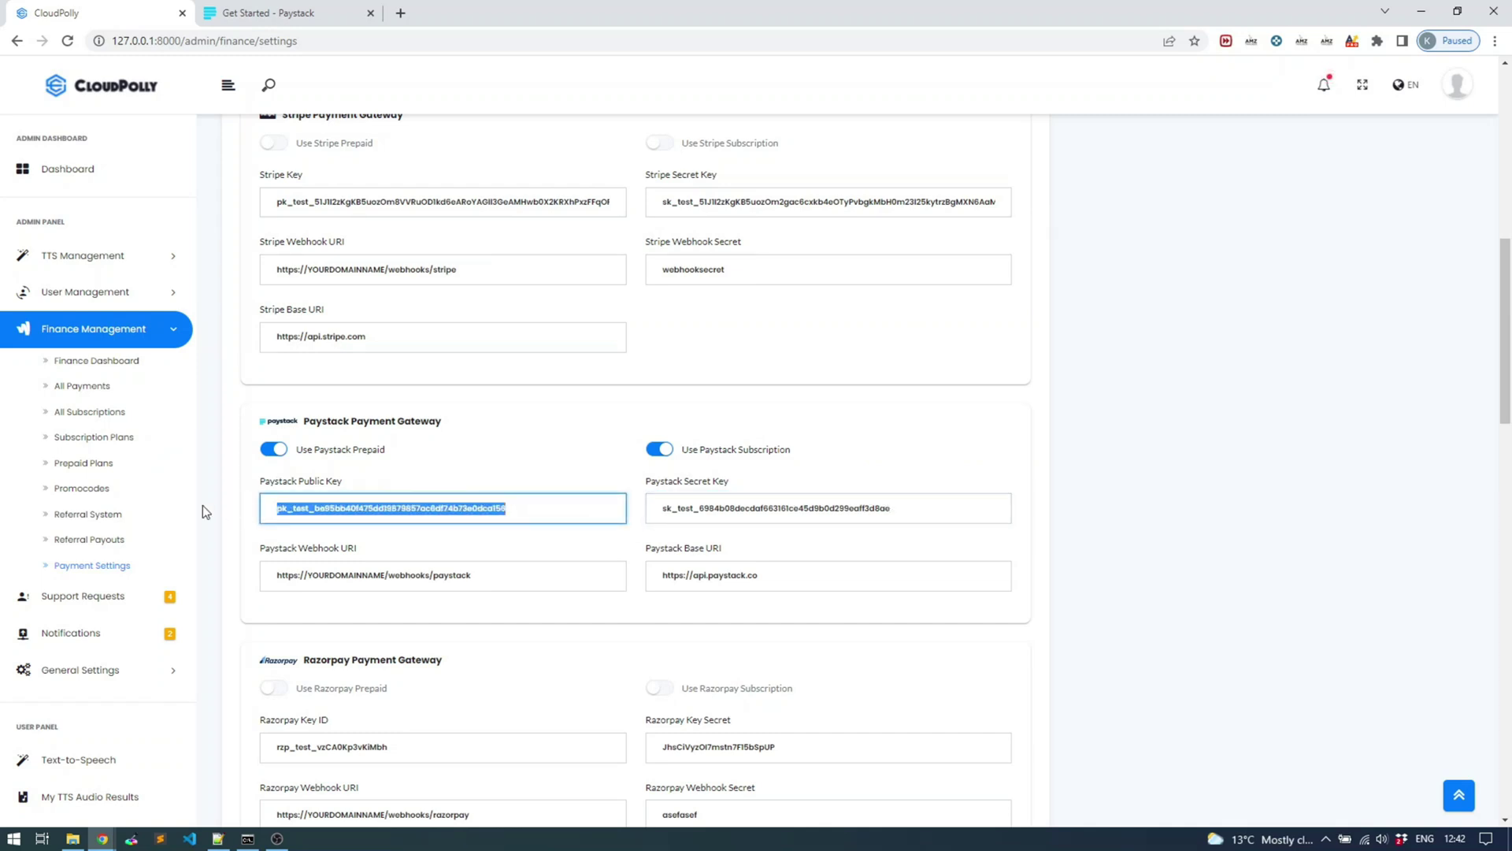
{"action": "left_click", "coordinate": [862, 508]}
{"action": "left_click_drag", "start_coordinate": [487, 574], "coordinate": [239, 587]}
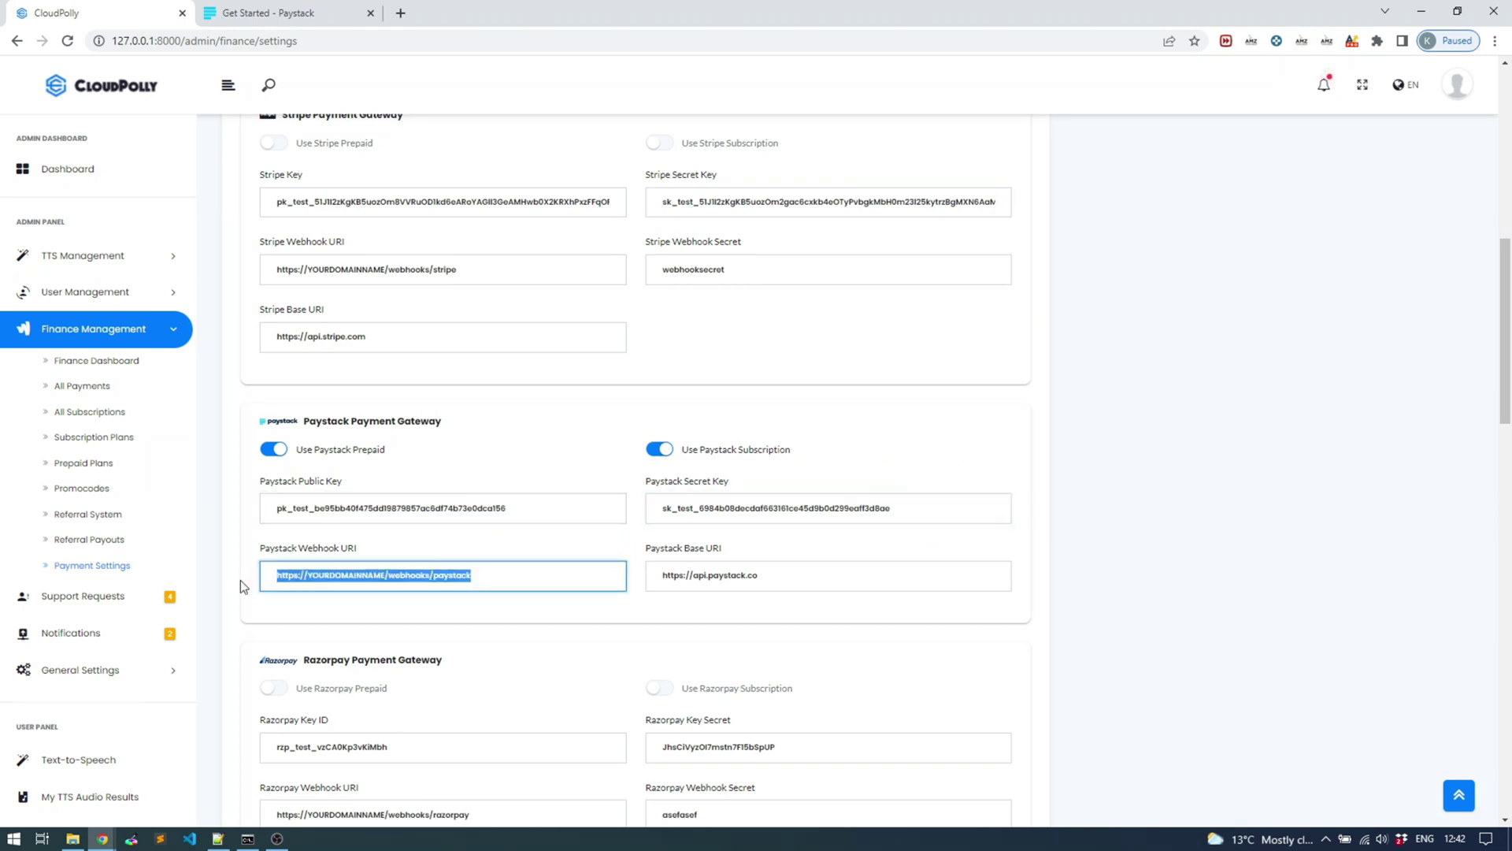
{"action": "left_click_drag", "start_coordinate": [385, 575], "coordinate": [306, 581]}
{"action": "left_click", "coordinate": [318, 580]}
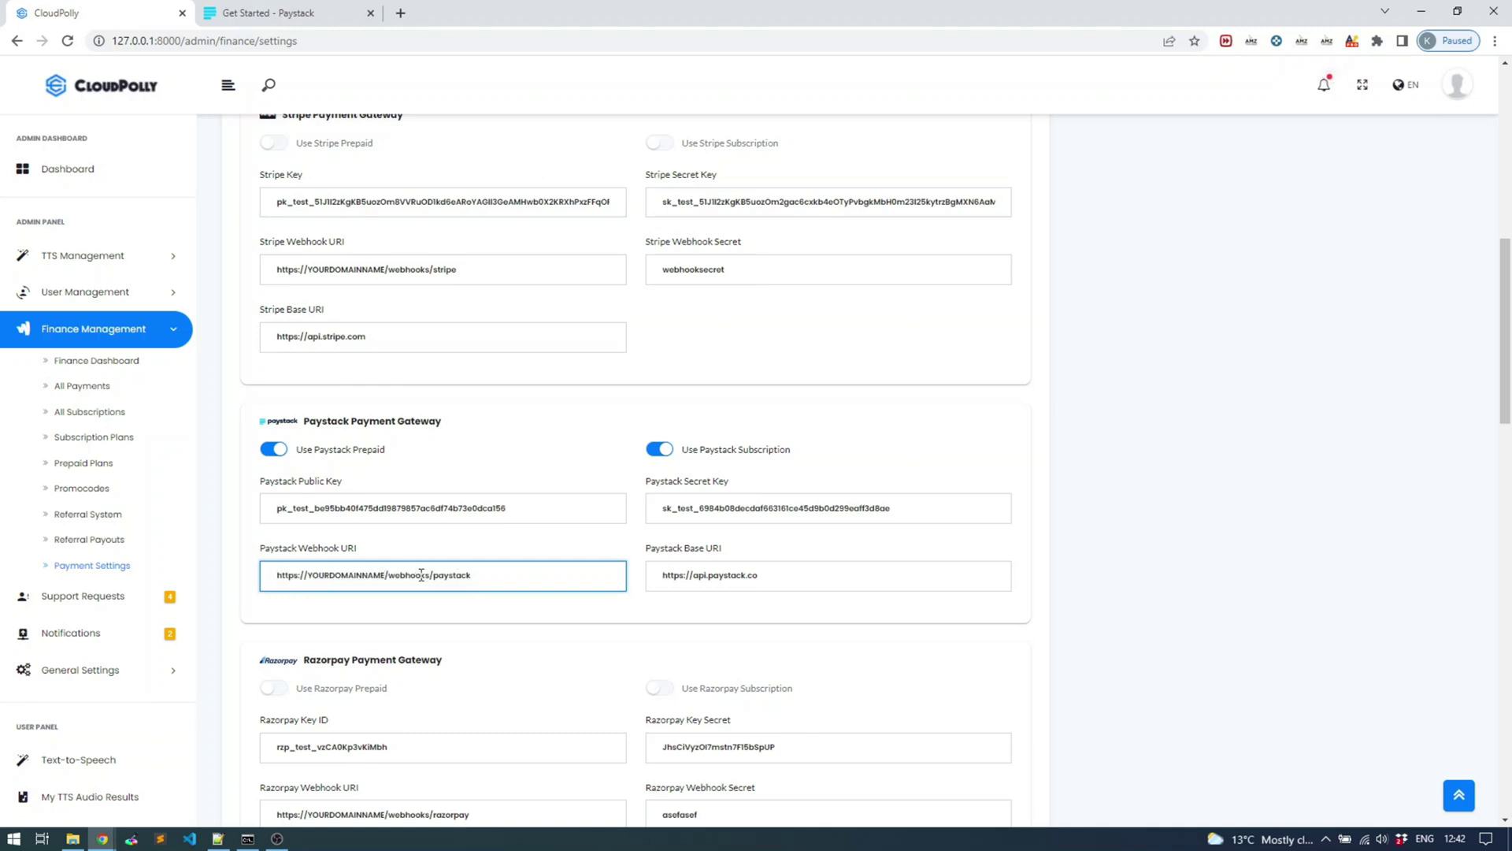
{"action": "left_click", "coordinate": [421, 576]}
{"action": "left_click", "coordinate": [790, 580]}
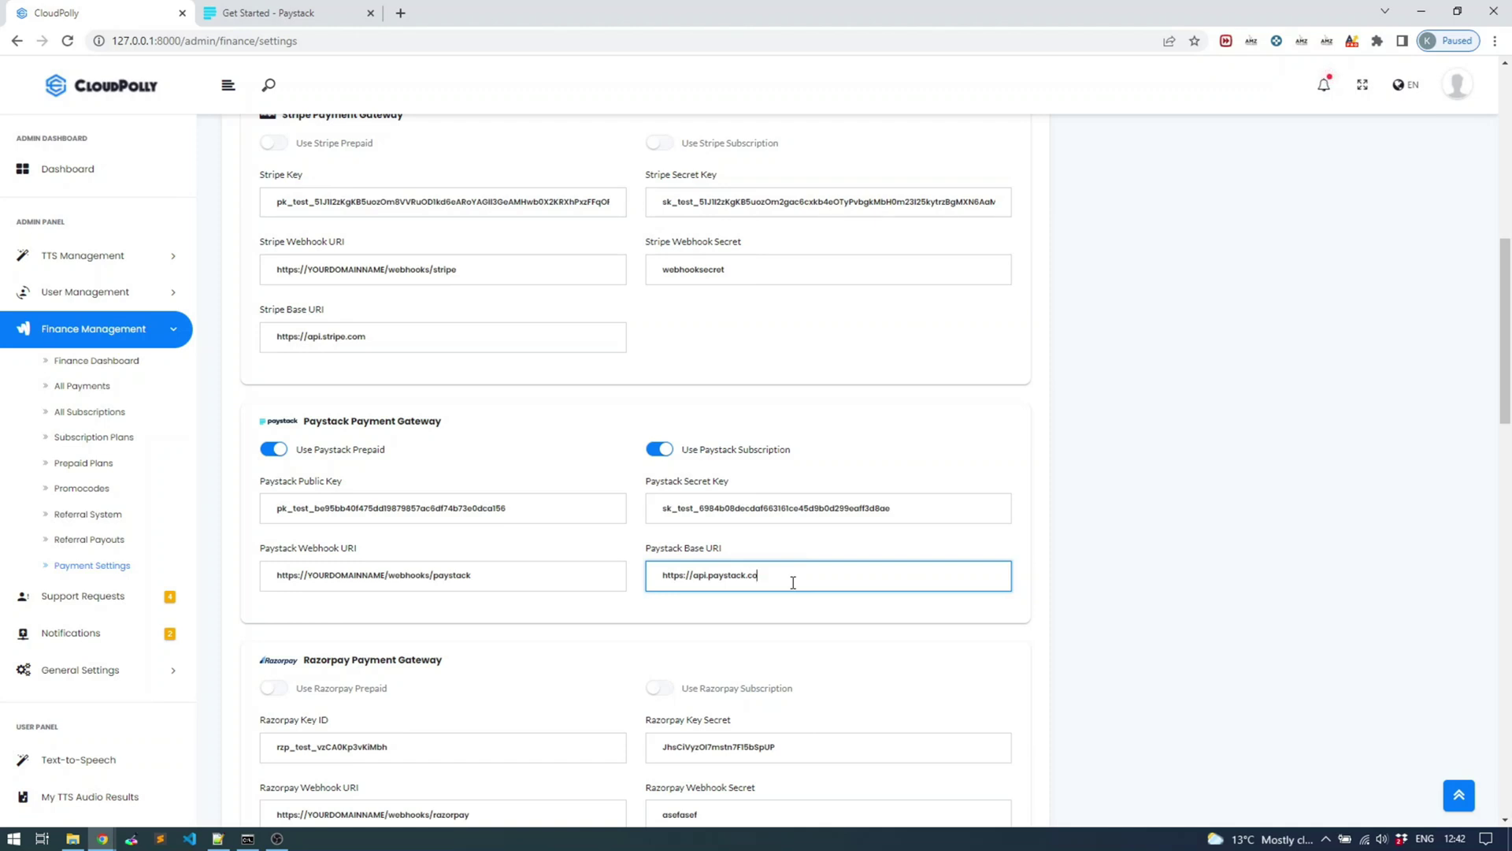
{"action": "left_click_drag", "start_coordinate": [481, 575], "coordinate": [279, 576]}
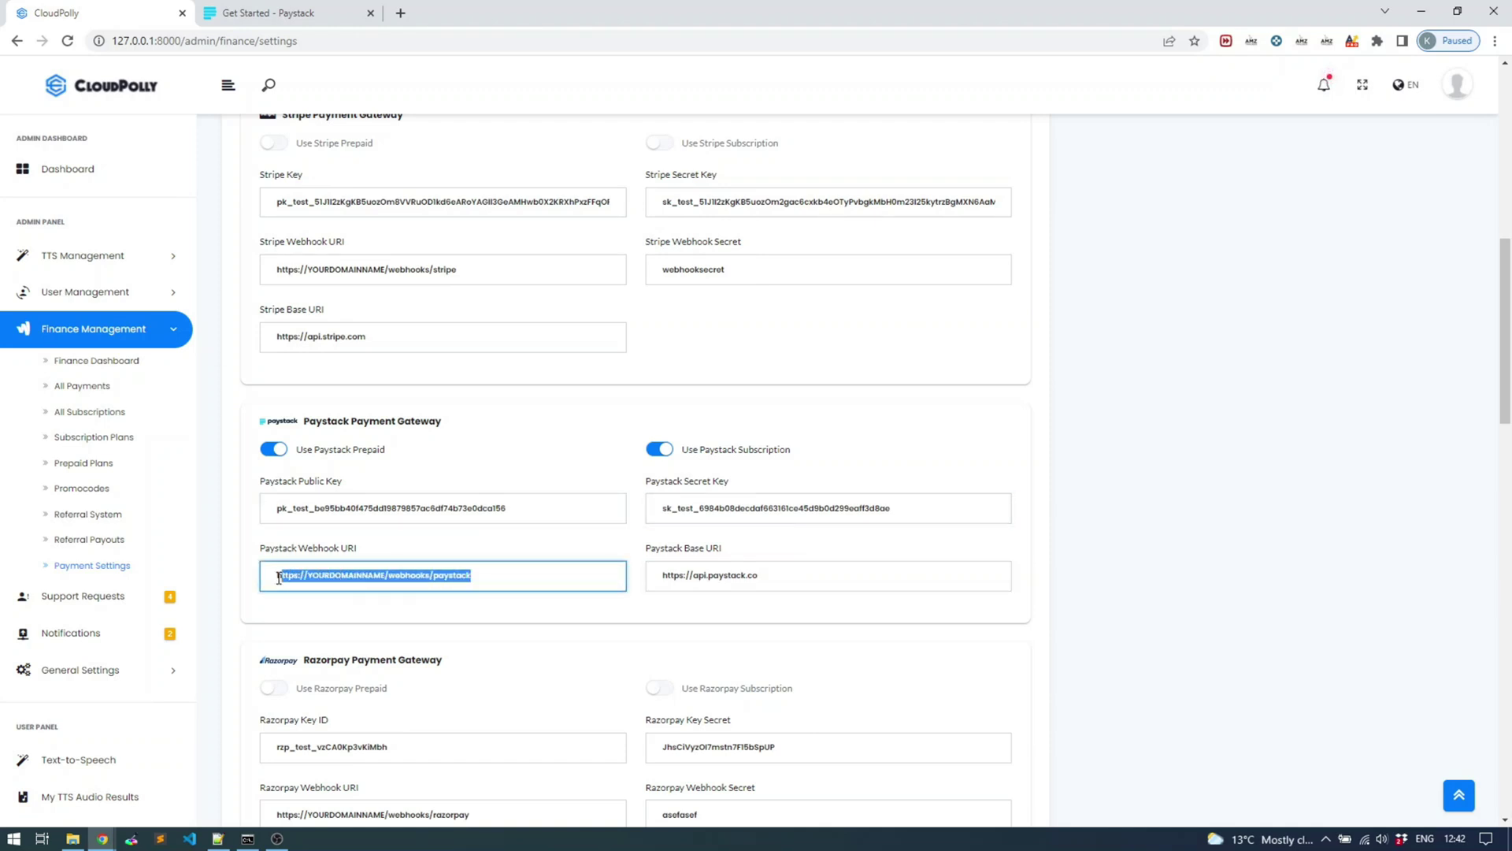
{"action": "left_click", "coordinate": [549, 509]}
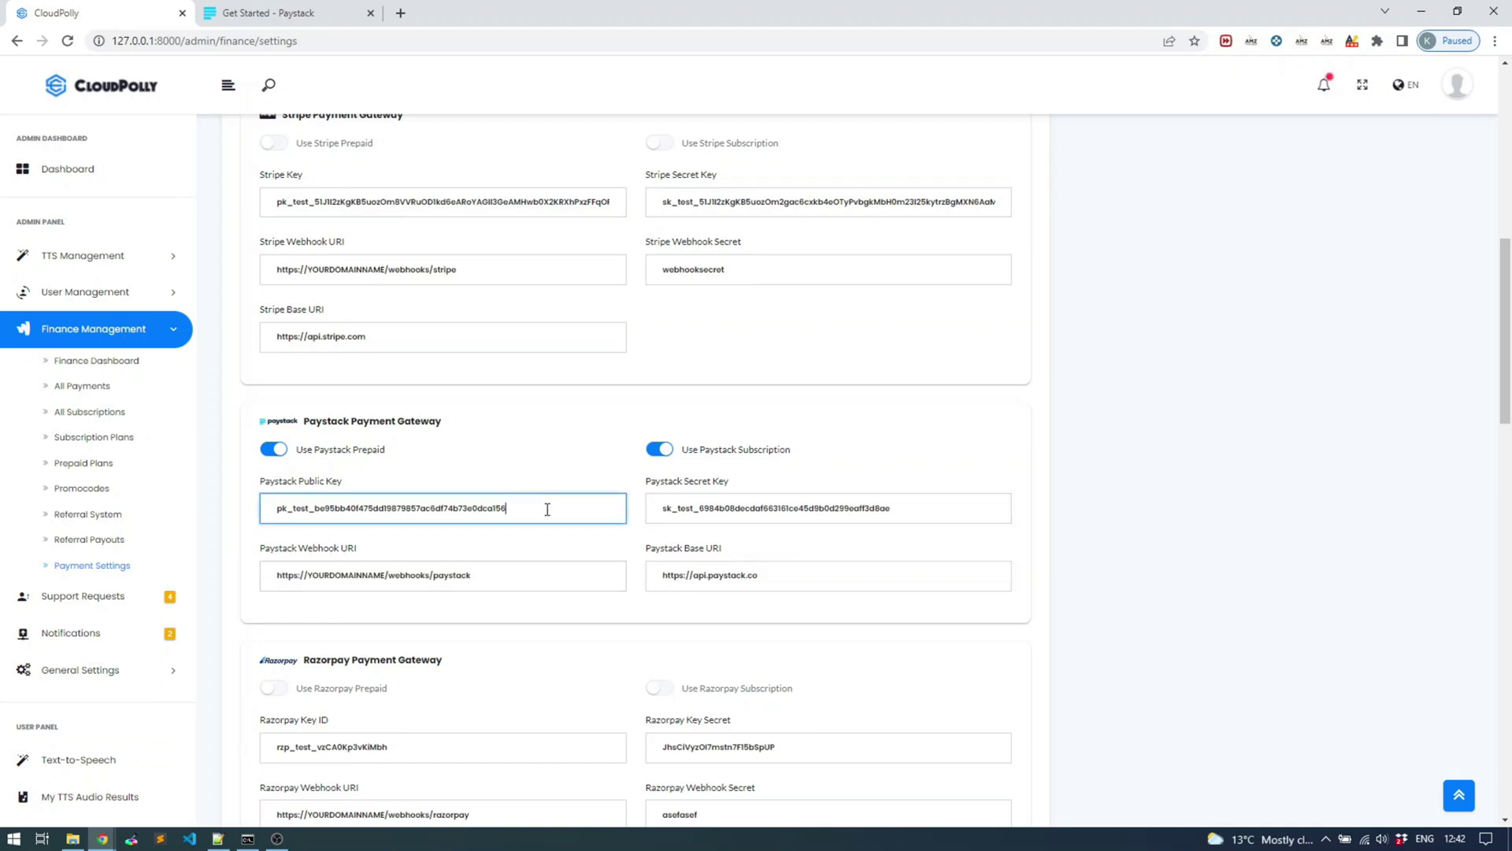
{"action": "left_click_drag", "start_coordinate": [306, 509], "coordinate": [293, 509]}
{"action": "left_click", "coordinate": [309, 509]}
In Paystack, go to Settings > API Keys & Webhooks and review the test callback URL
{"action": "left_click", "coordinate": [299, 16]}
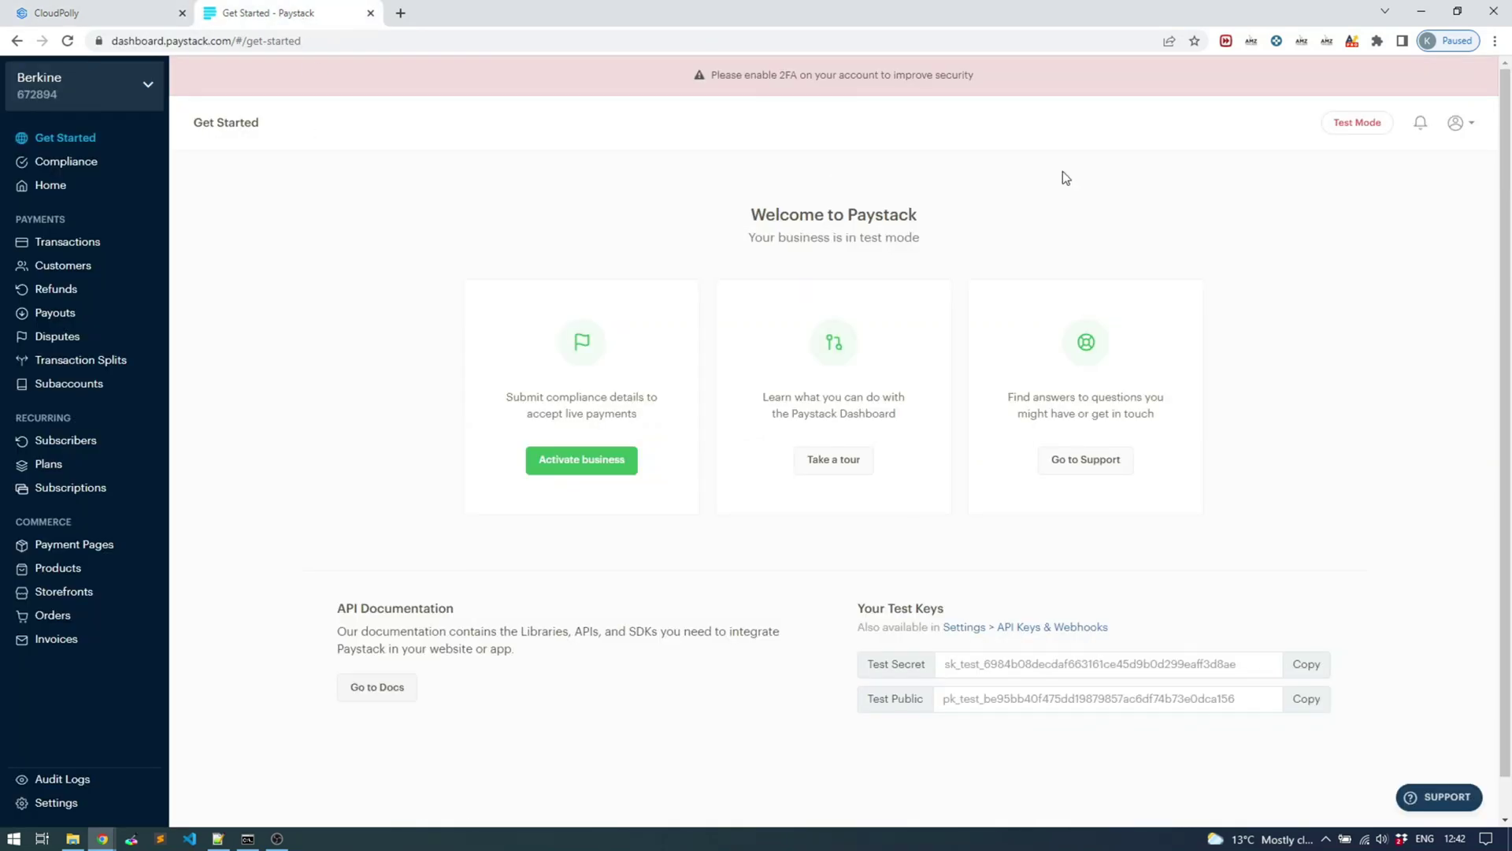
{"action": "left_click", "coordinate": [1463, 124]}
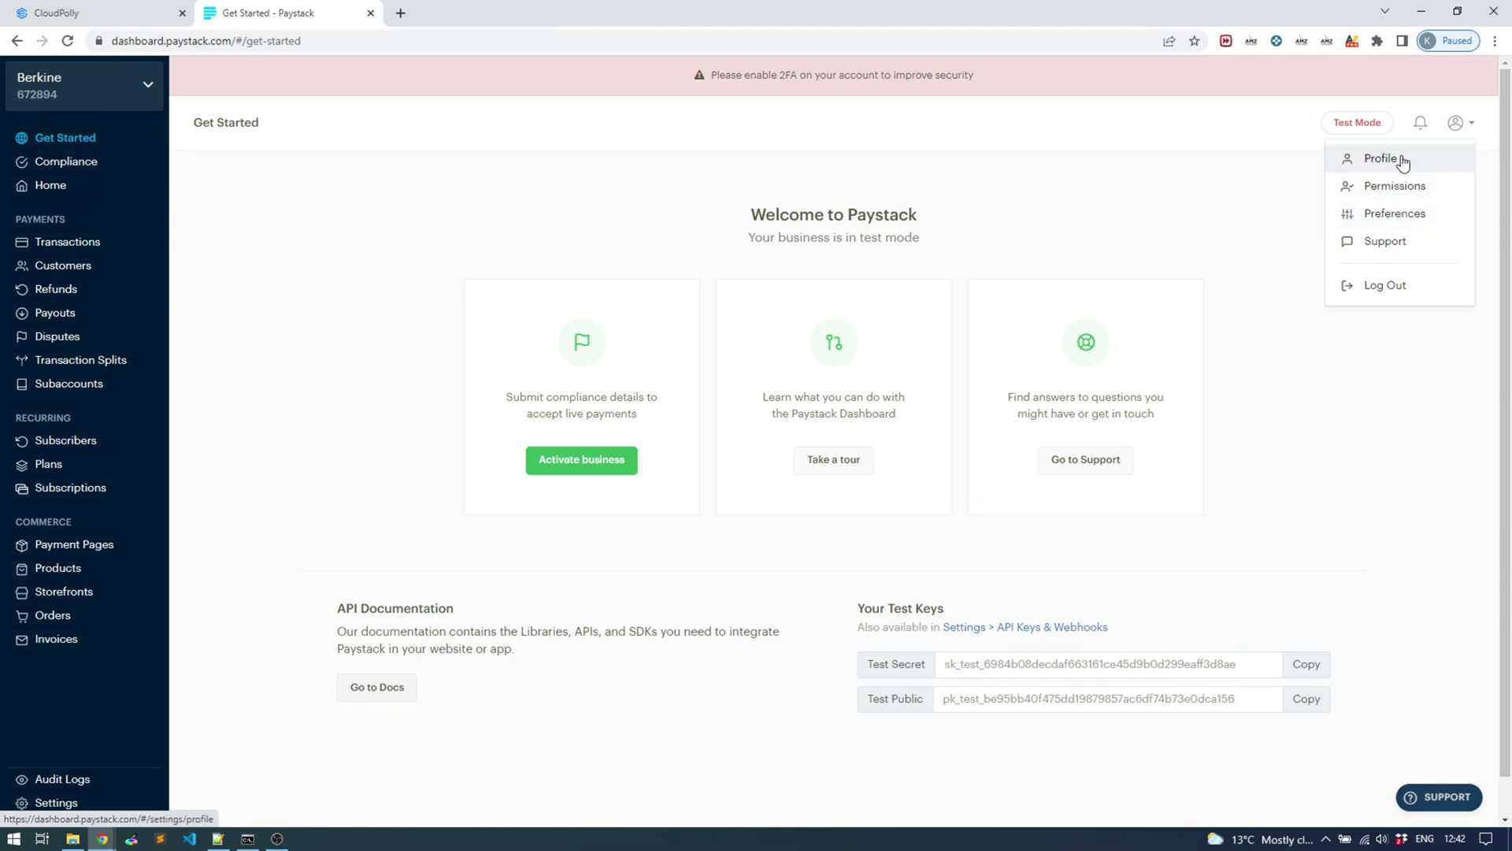
{"action": "left_click", "coordinate": [1410, 159]}
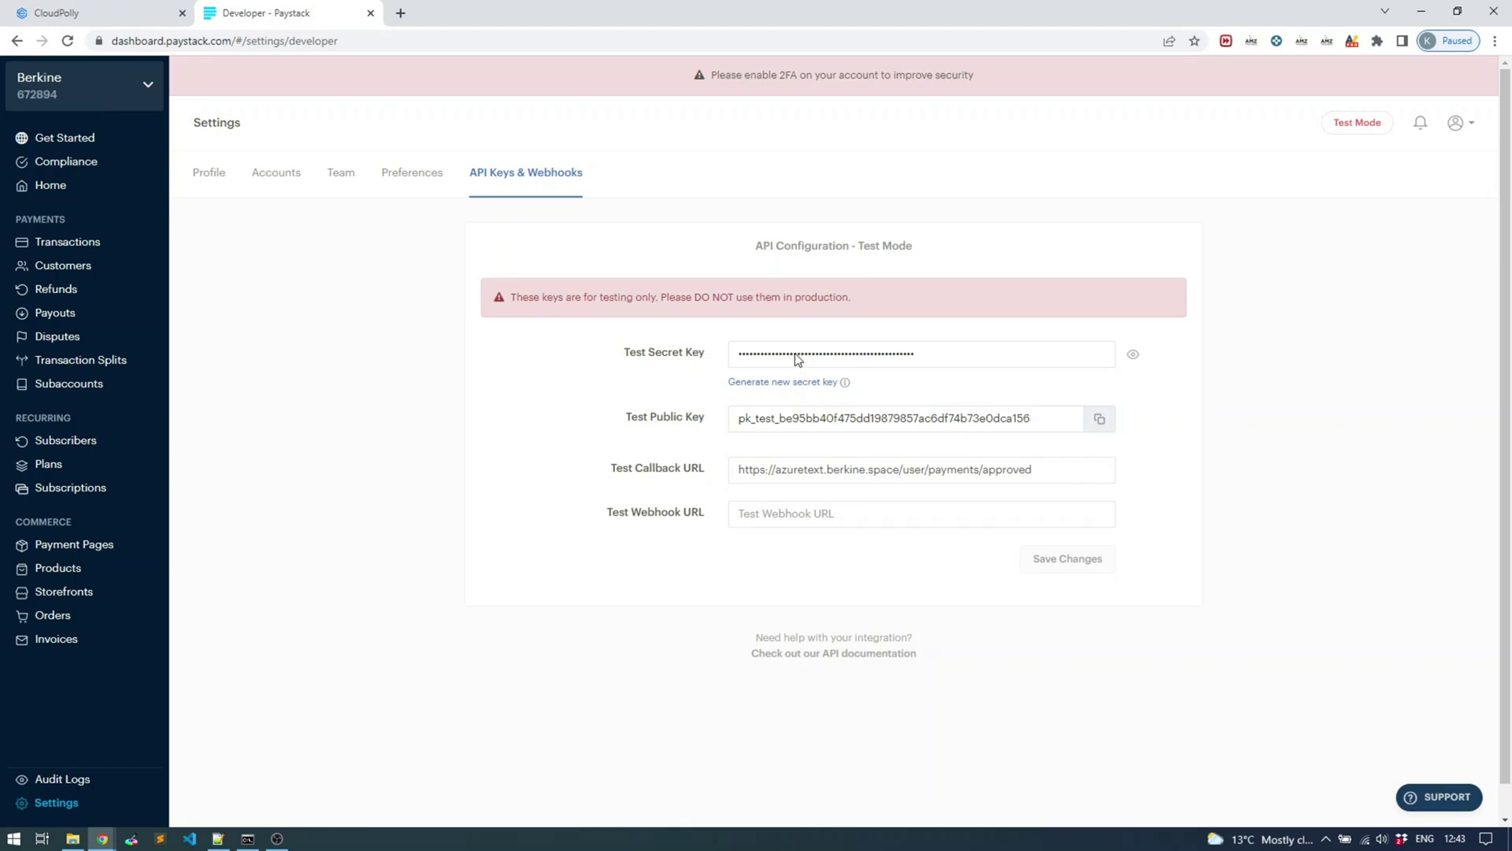
{"action": "left_click", "coordinate": [859, 469]}
{"action": "left_click_drag", "start_coordinate": [826, 469], "coordinate": [775, 469]}
{"action": "left_click", "coordinate": [830, 470]}
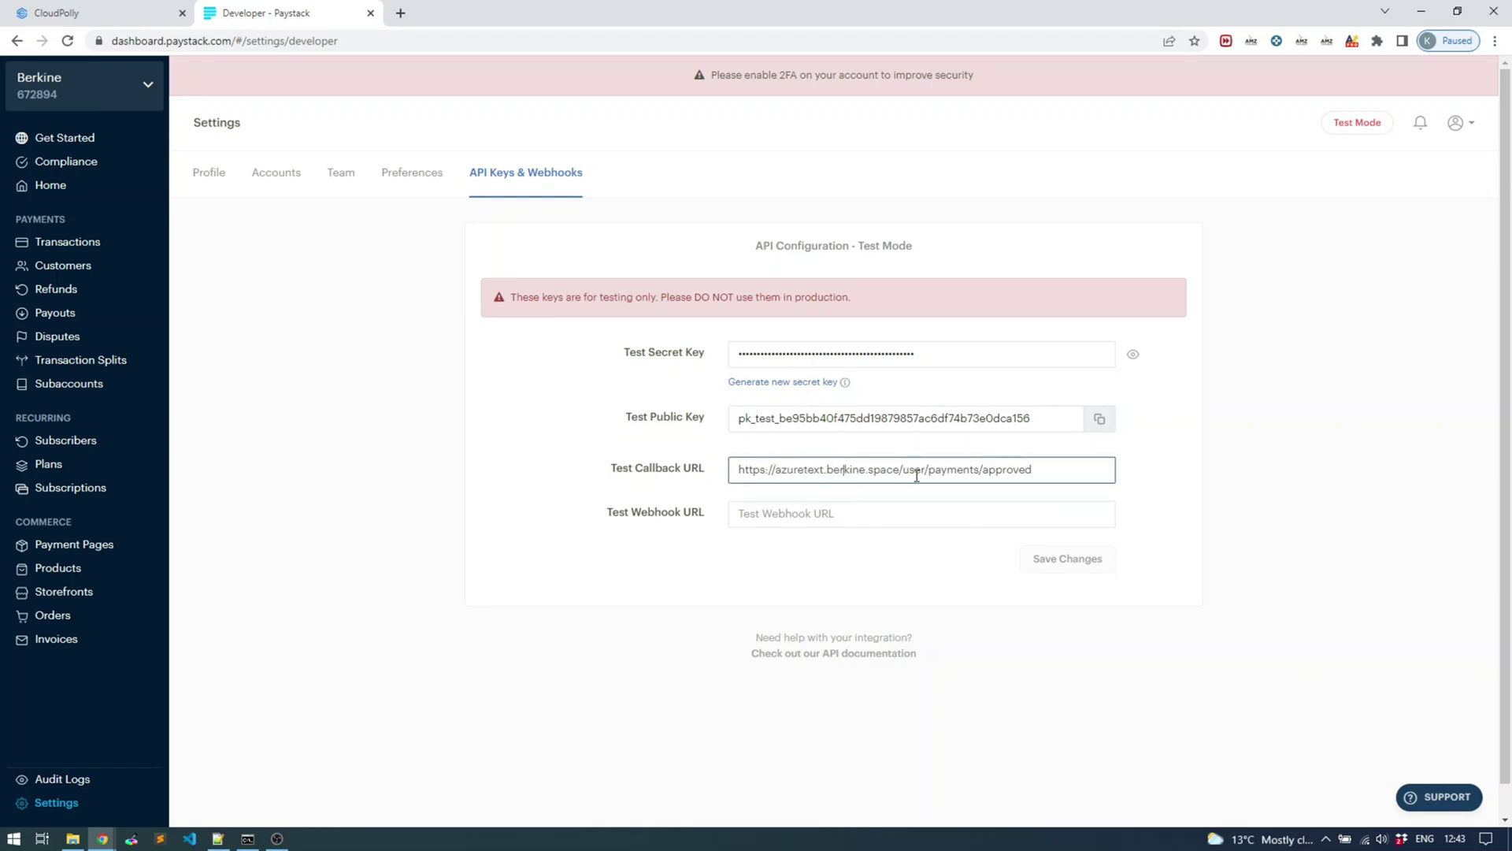
Copy CloudPolly's Paystack webhook URI and paste it over Paystack's test callback URL
{"action": "left_click", "coordinate": [126, 15]}
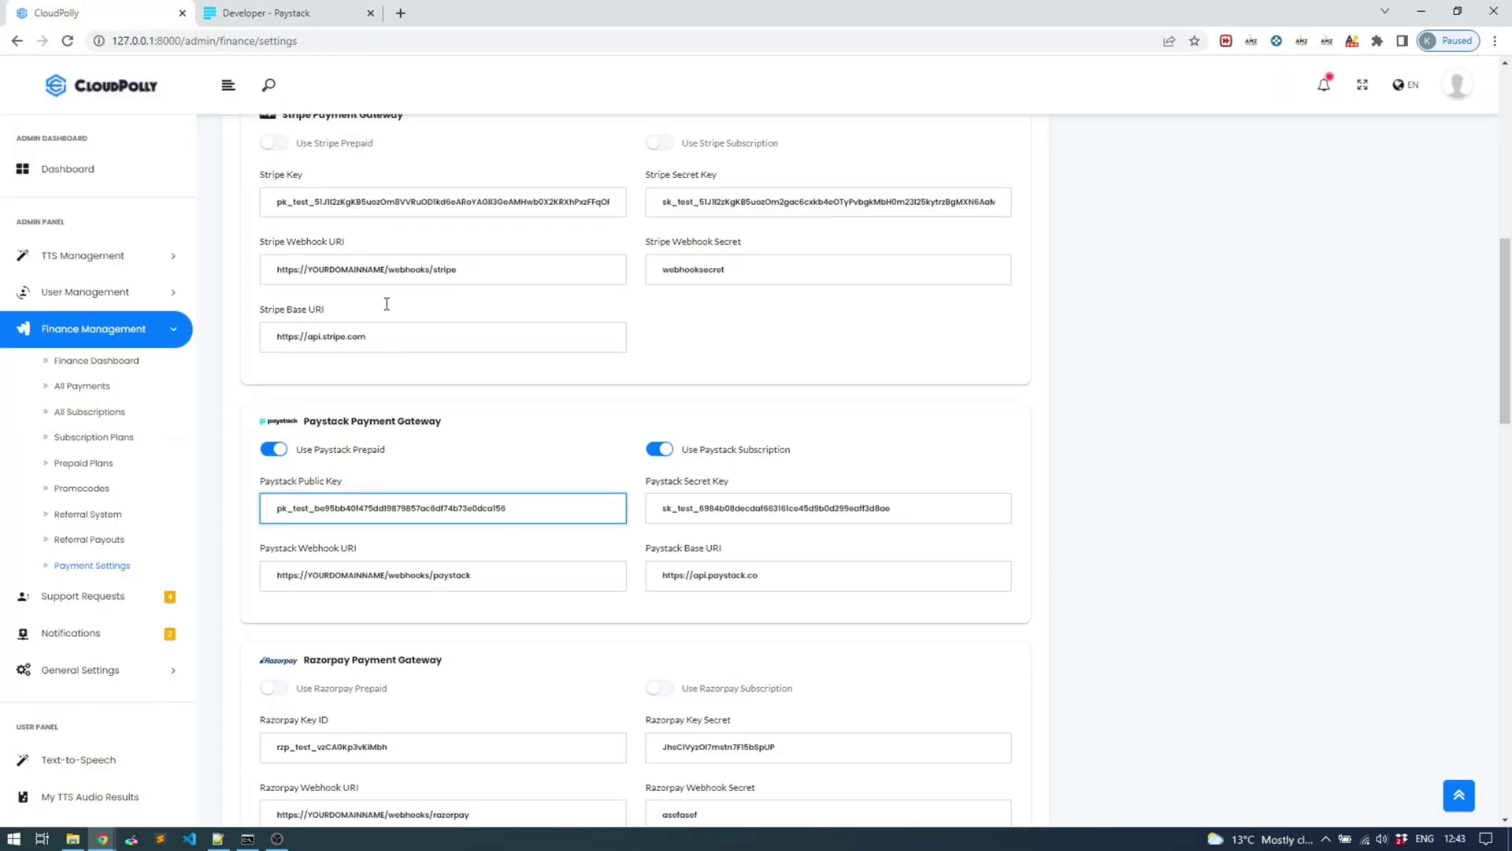
{"action": "left_click_drag", "start_coordinate": [520, 579], "coordinate": [268, 564]}
{"action": "key", "text": "ctrl+c"}
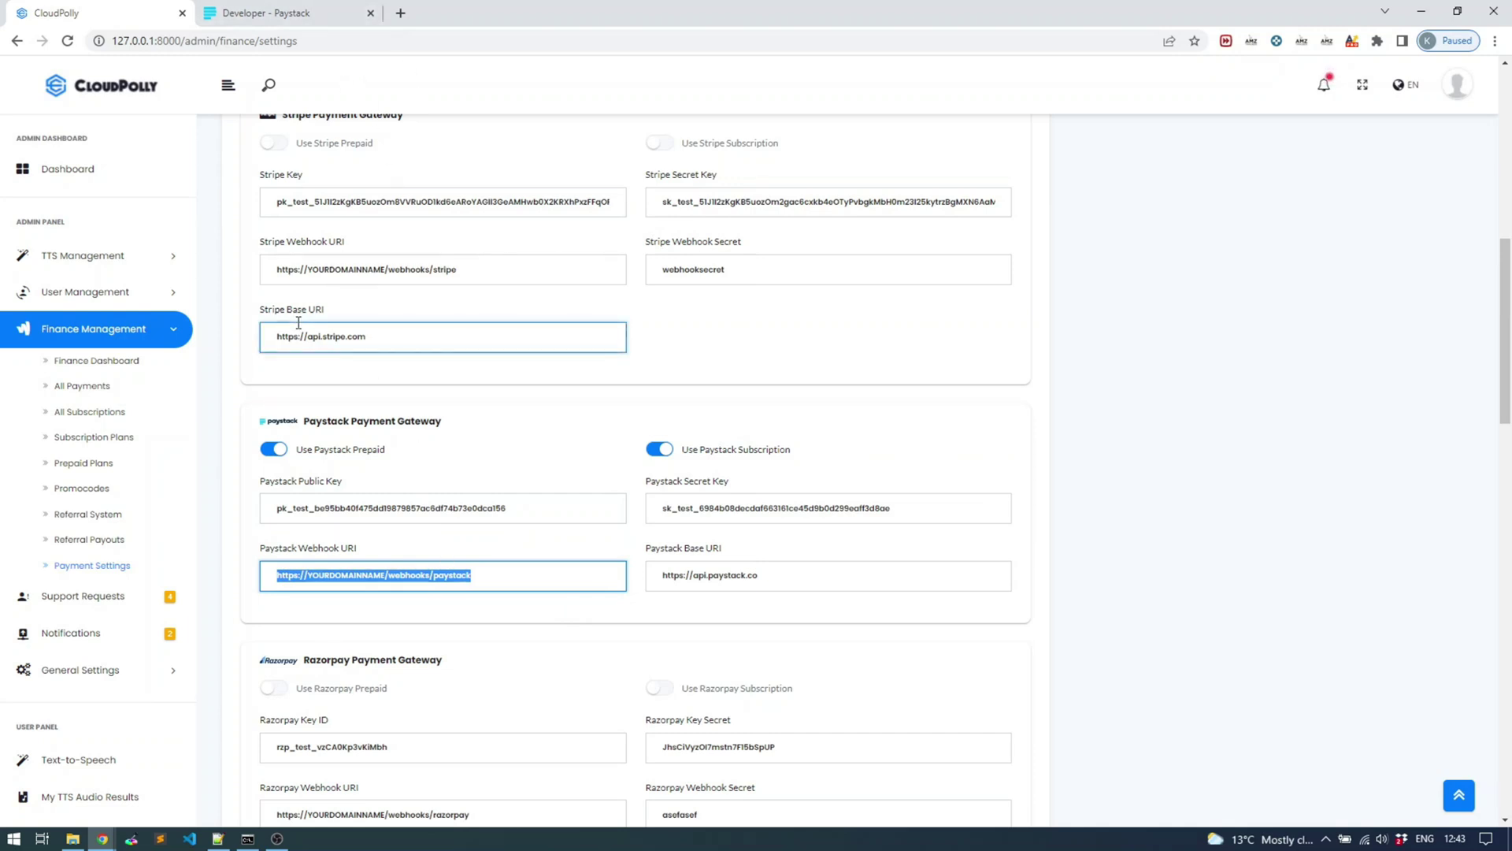
{"action": "key", "text": "ctrl+Tab"}
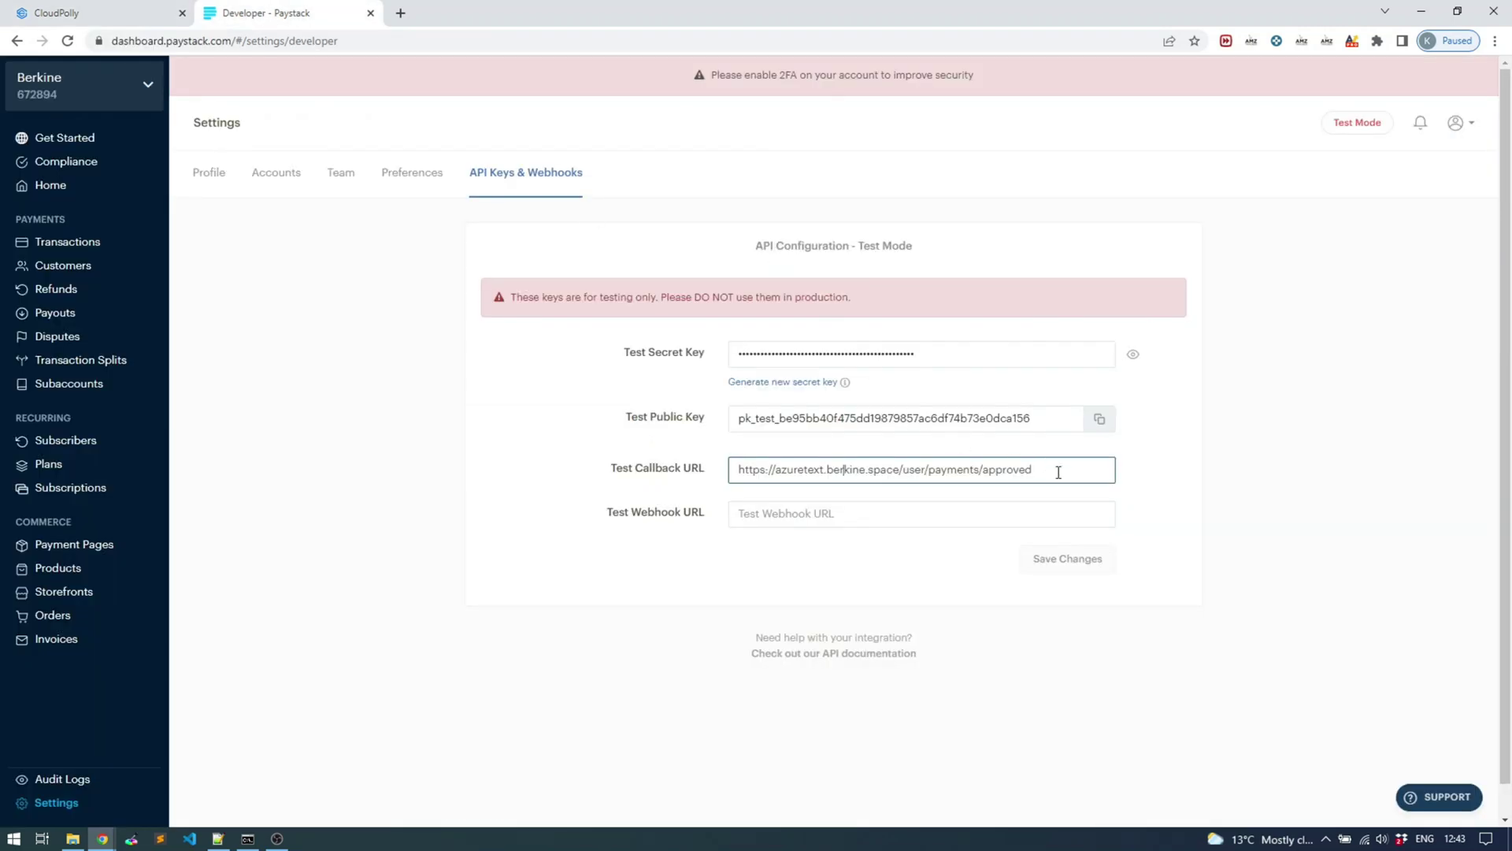
{"action": "left_click_drag", "start_coordinate": [1057, 473], "coordinate": [669, 499]}
{"action": "key", "text": "ctrl+v"}
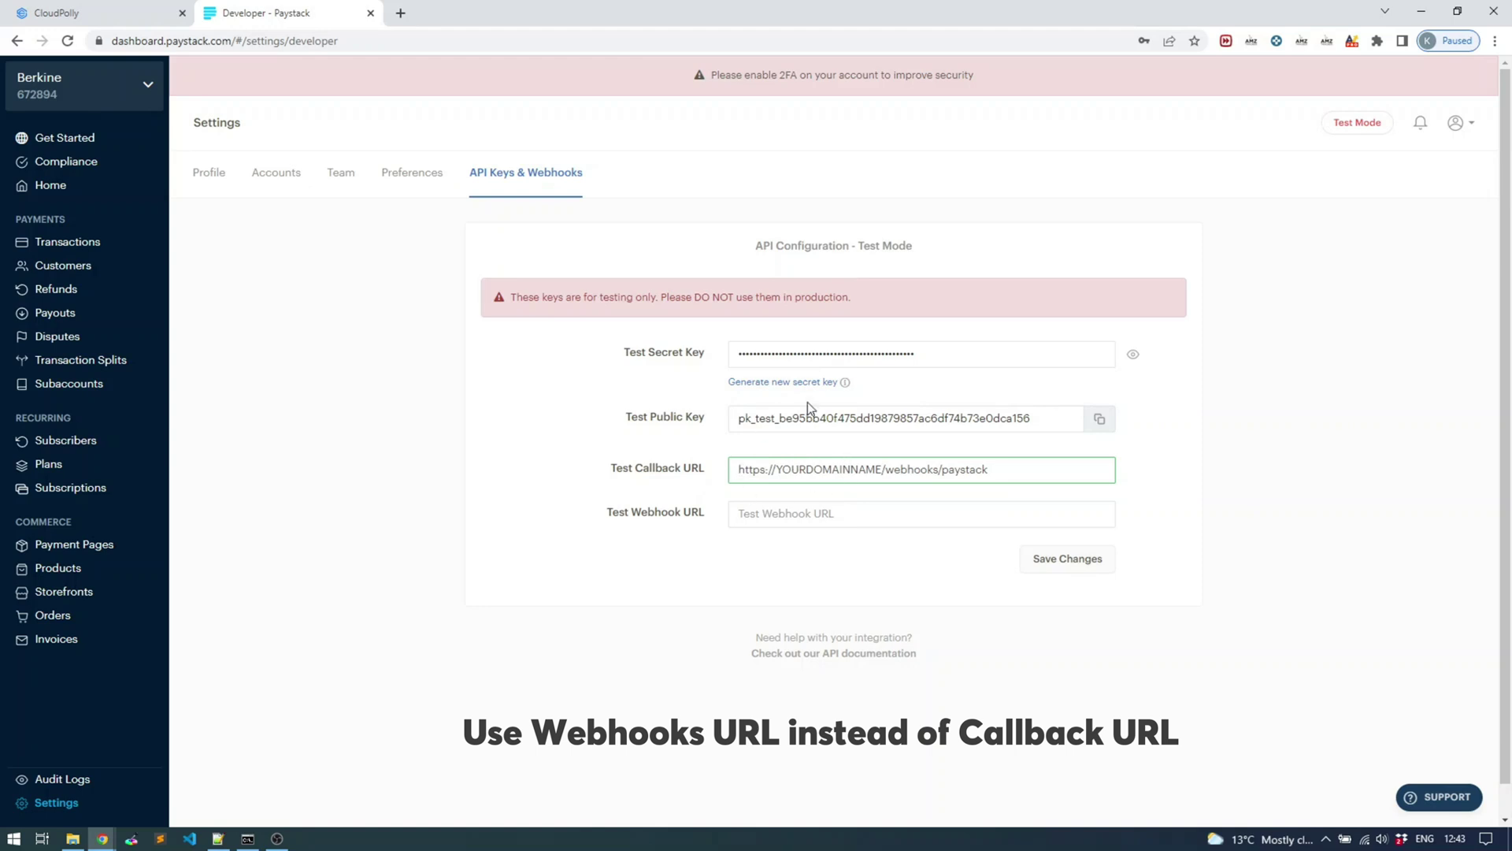
{"action": "left_click_drag", "start_coordinate": [882, 469], "coordinate": [776, 471]}
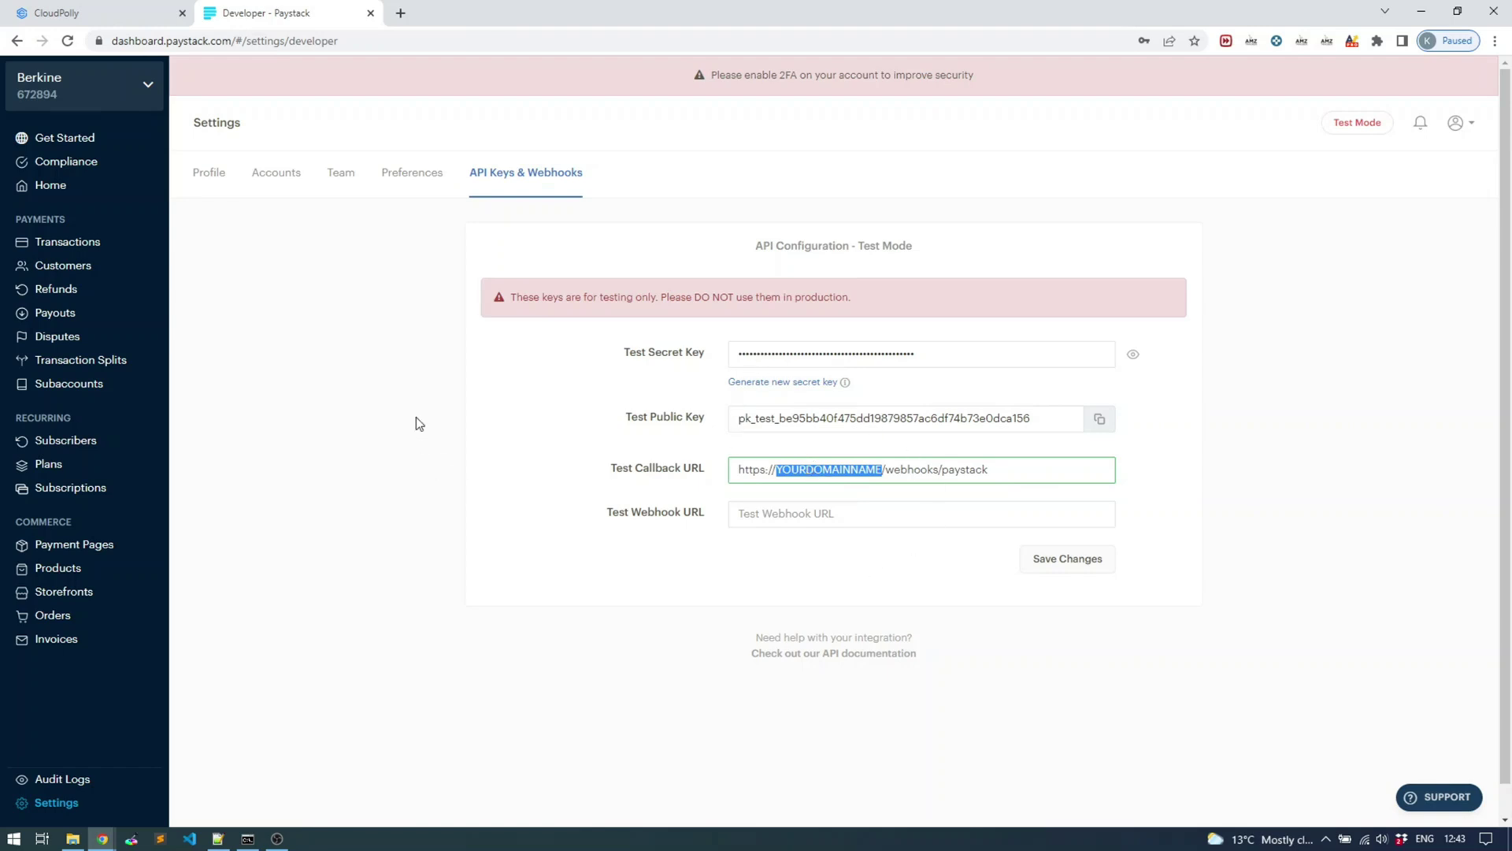
Check Paystack's Plans list, then go to CloudPolly's Subscription Plans page
{"action": "left_click", "coordinate": [48, 468]}
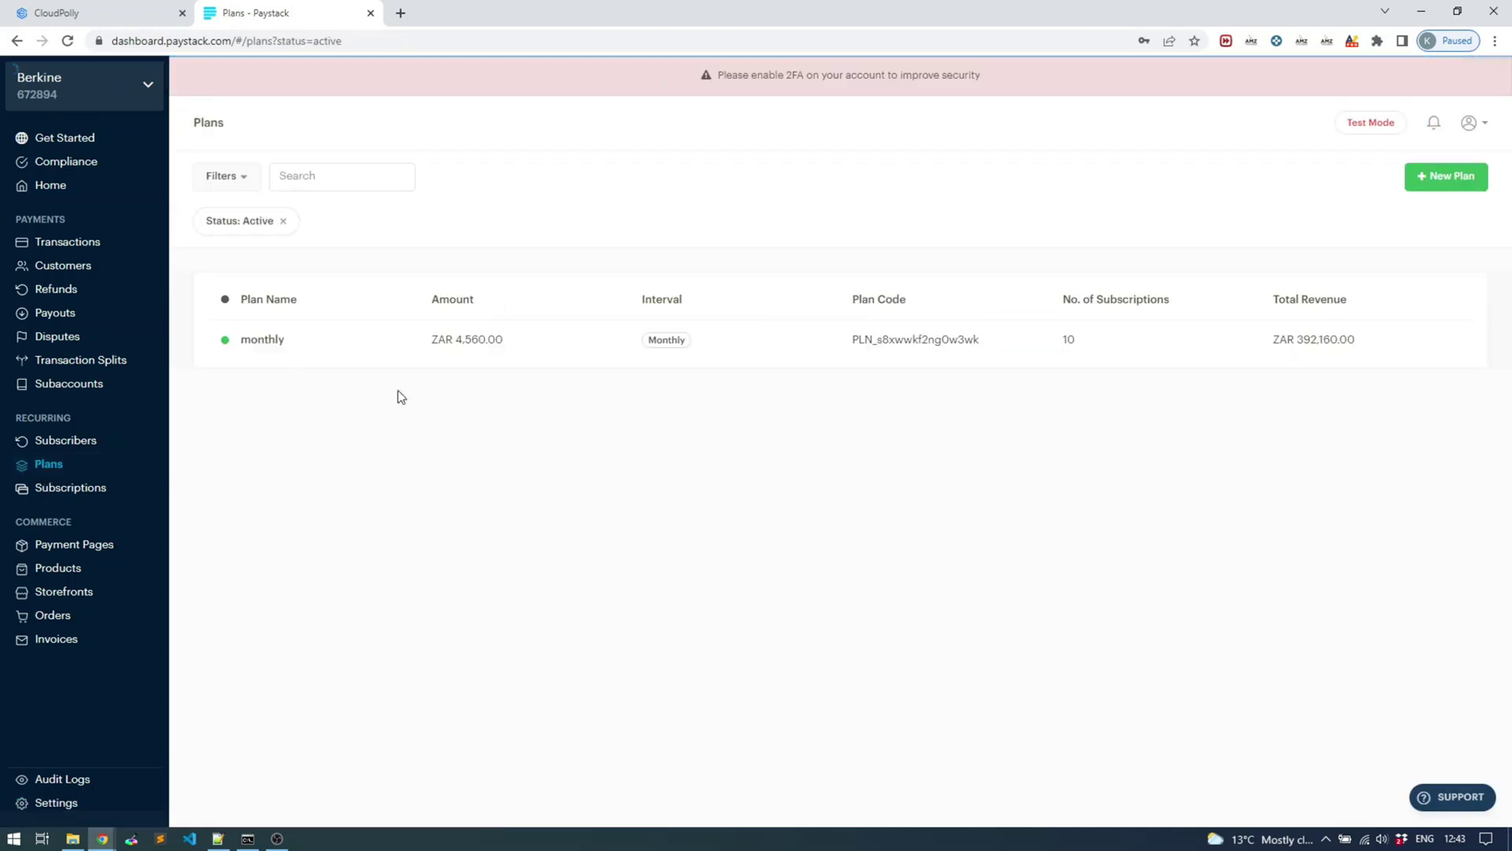
{"action": "left_click", "coordinate": [97, 17]}
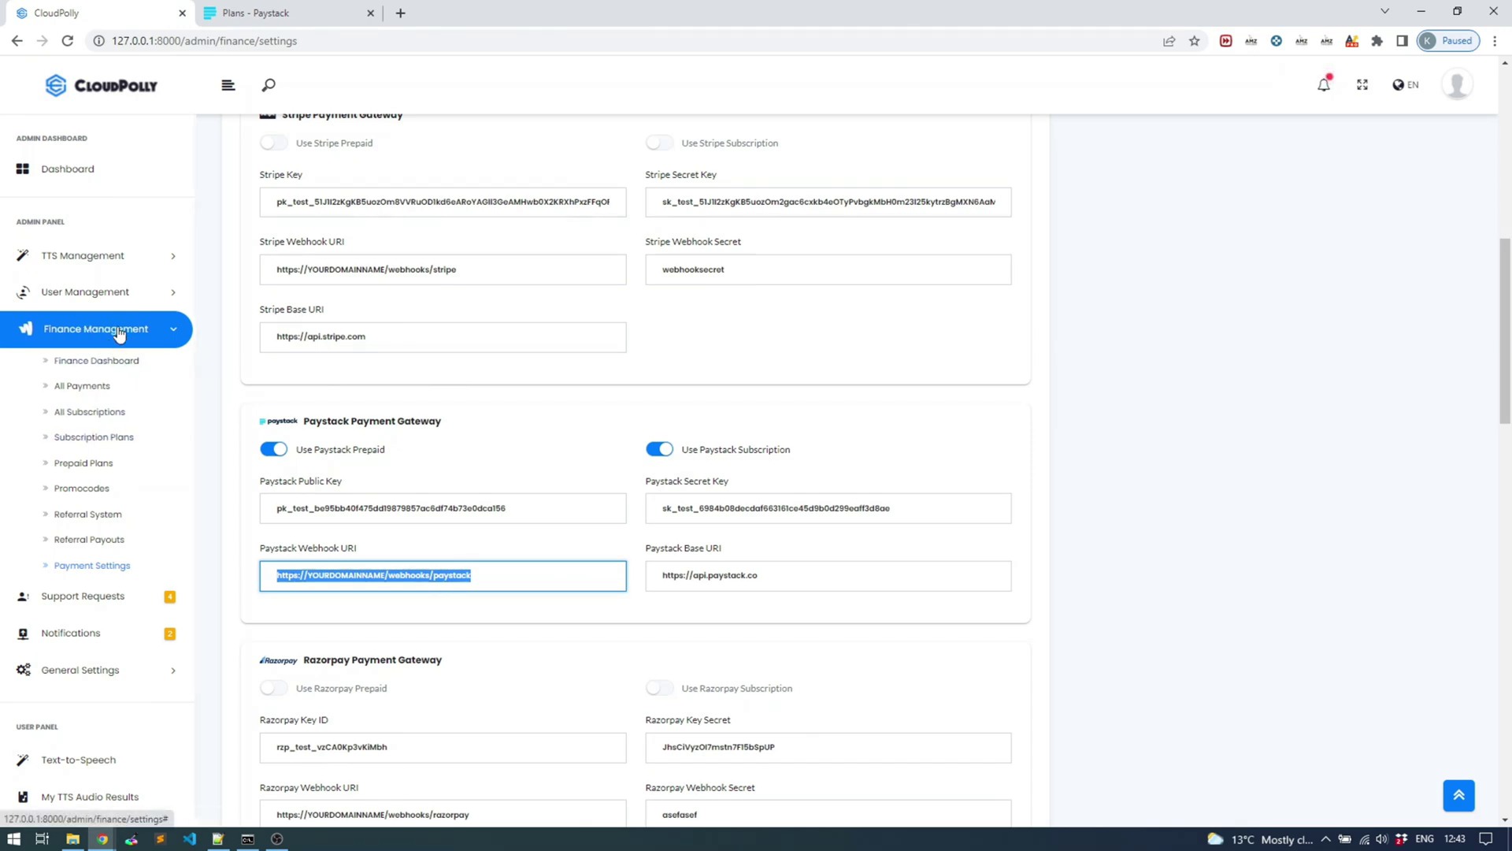
{"action": "left_click", "coordinate": [96, 445]}
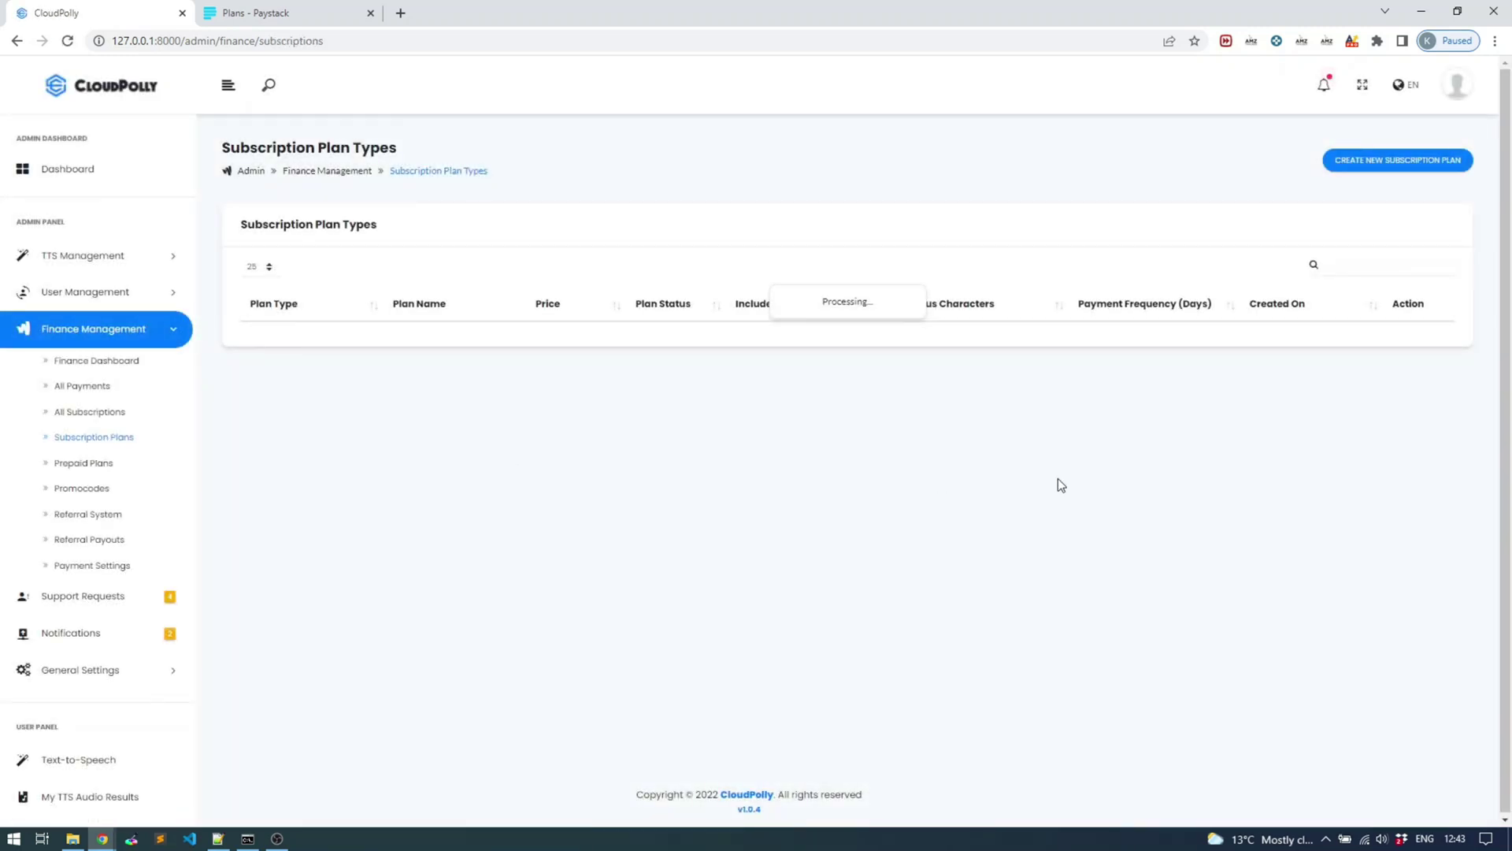
Start a new subscription plan named Entry, priced 200 in South African Rand
{"action": "left_click", "coordinate": [1417, 161]}
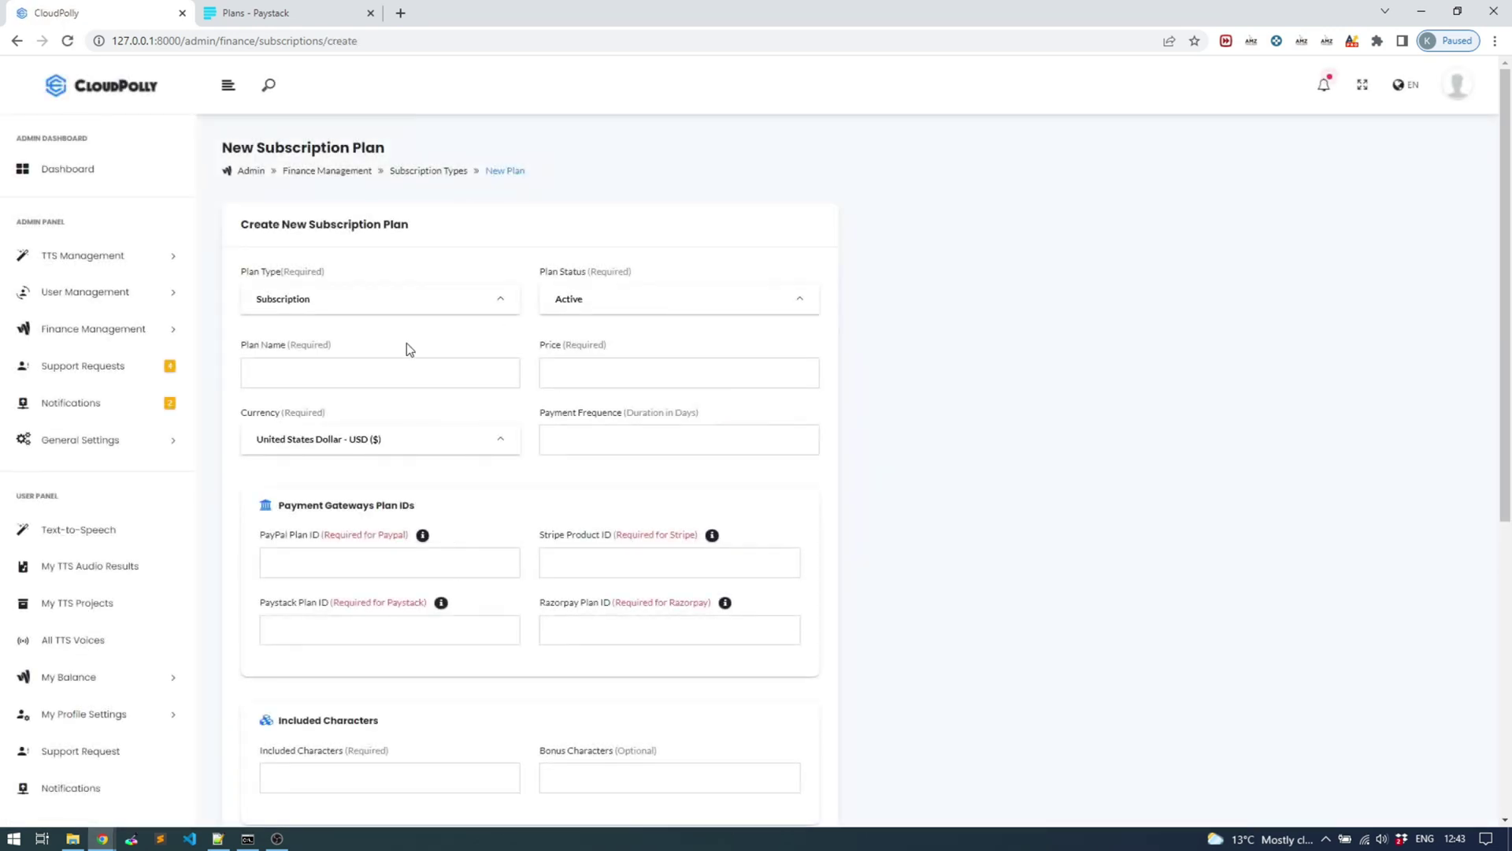
{"action": "left_click", "coordinate": [314, 380]}
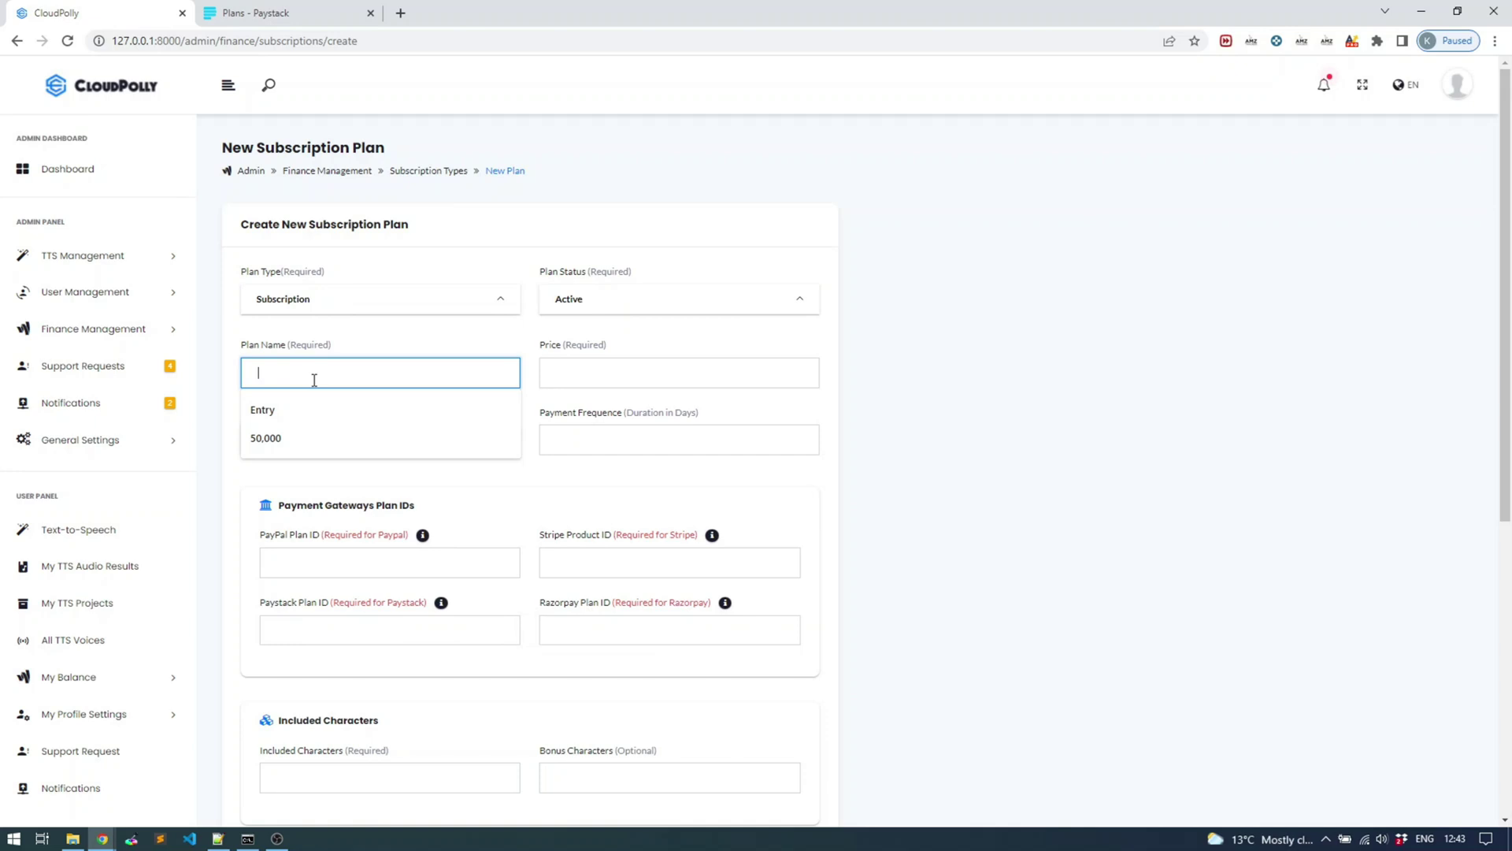
{"action": "key", "text": "Escape"}
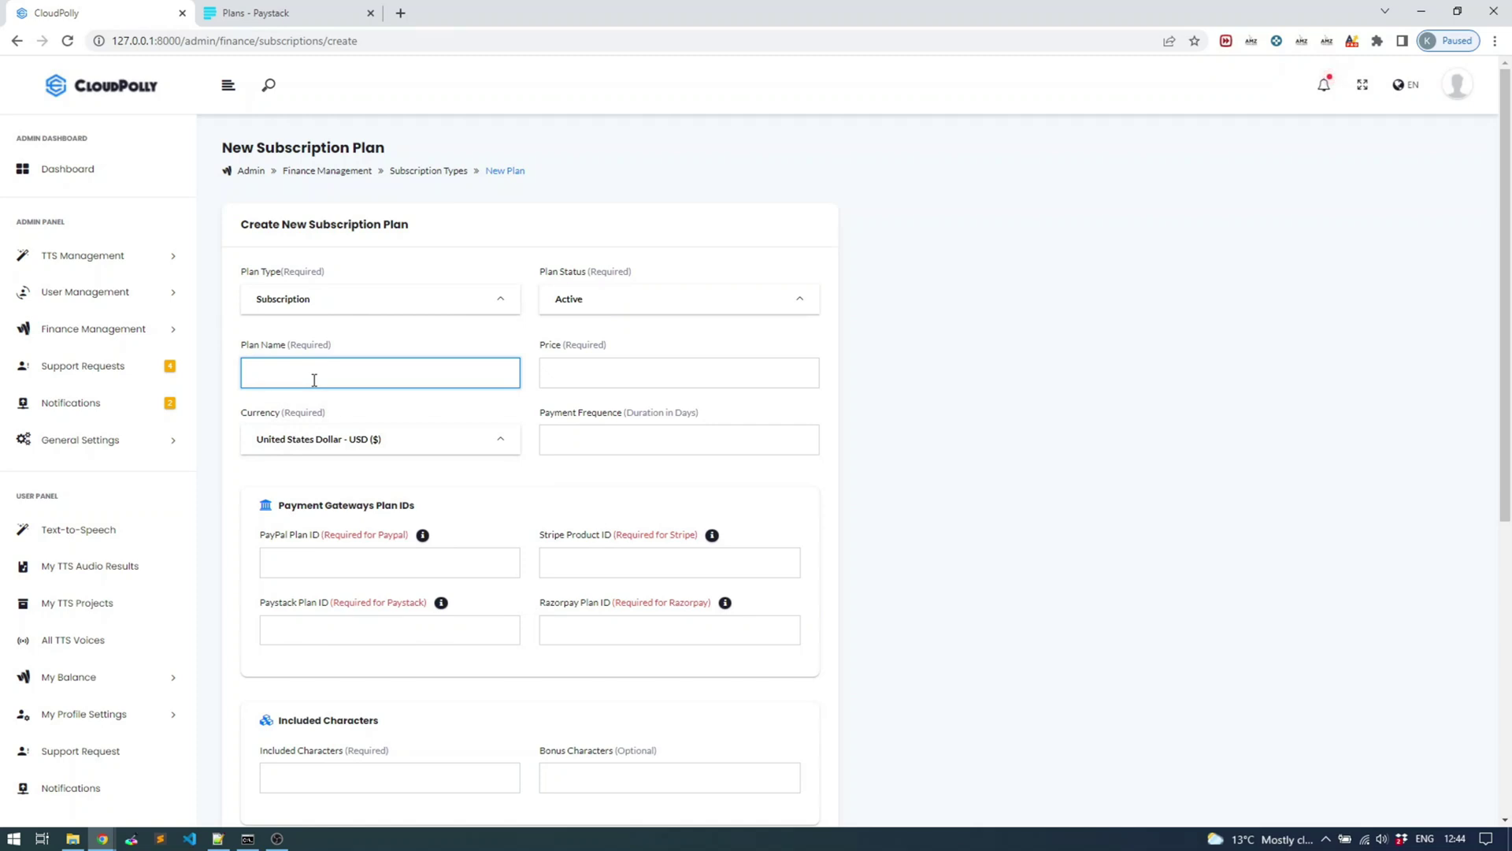
{"action": "type", "text": "Entry"}
{"action": "left_click", "coordinate": [682, 370]}
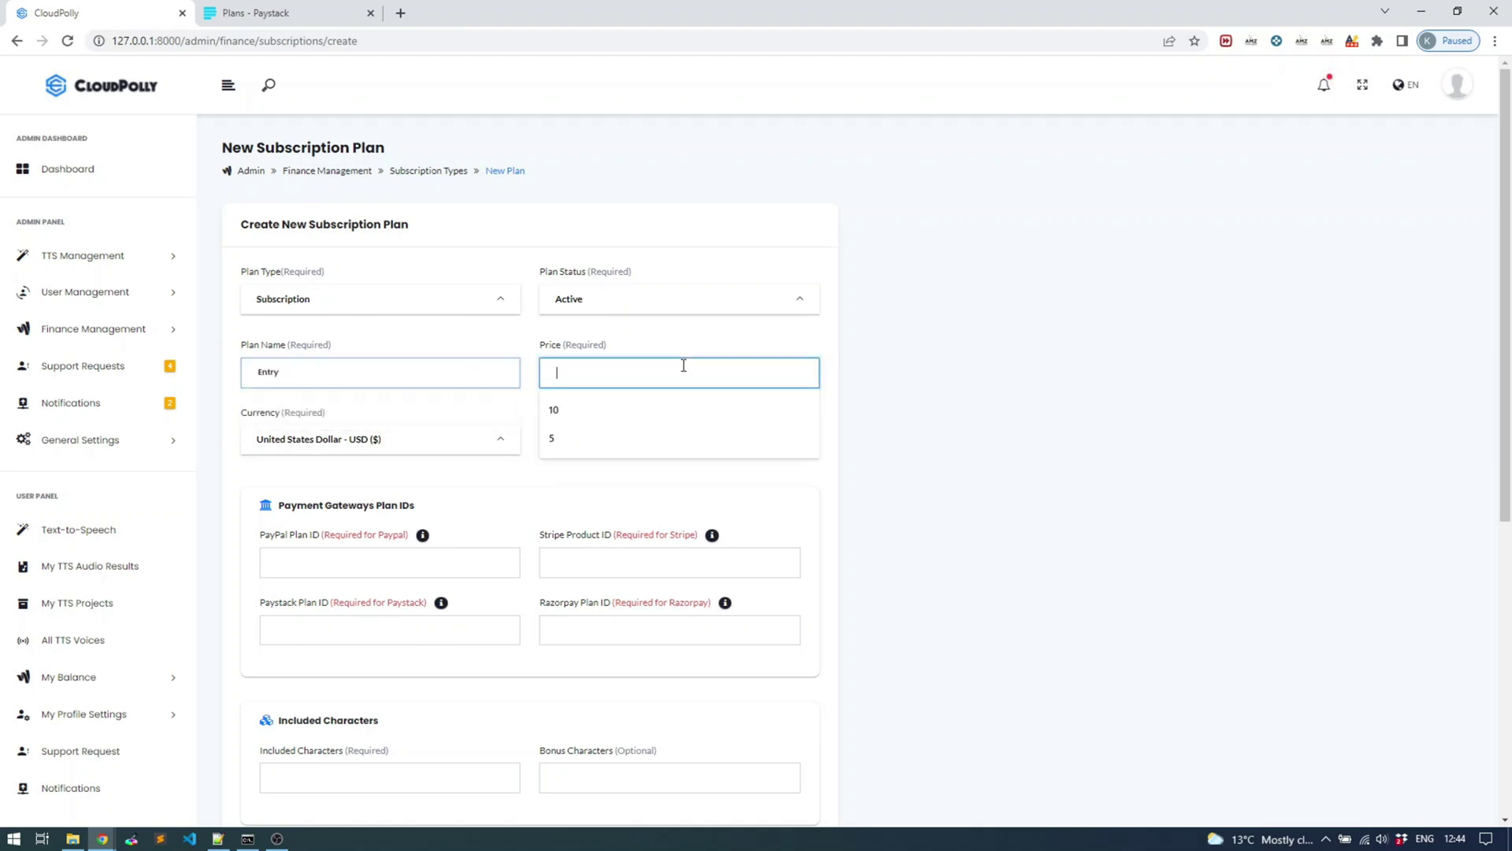
{"action": "left_click", "coordinate": [415, 443]}
{"action": "left_click", "coordinate": [641, 372]}
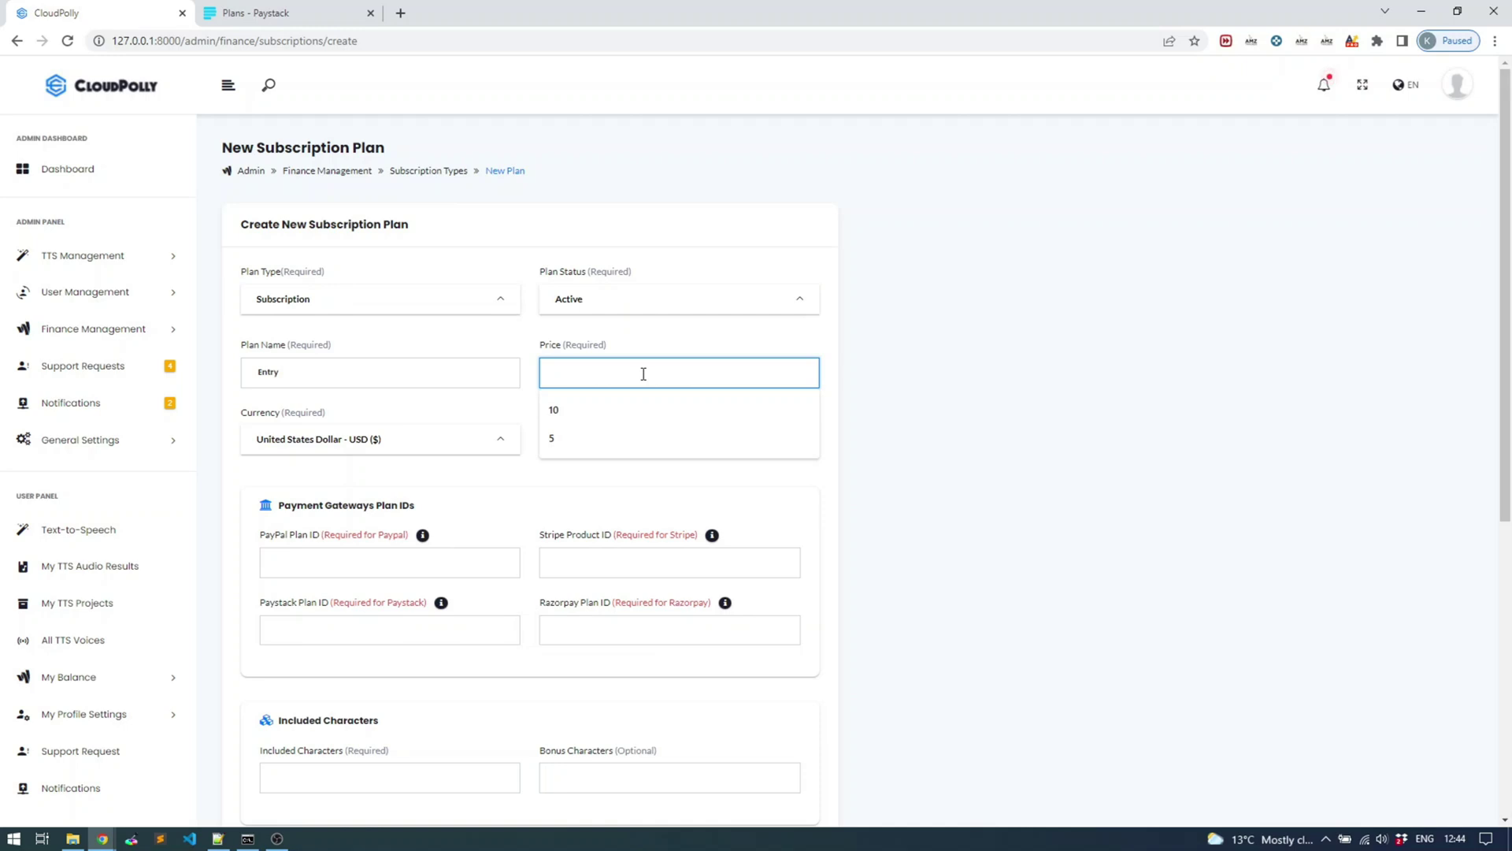
{"action": "type", "text": "200"}
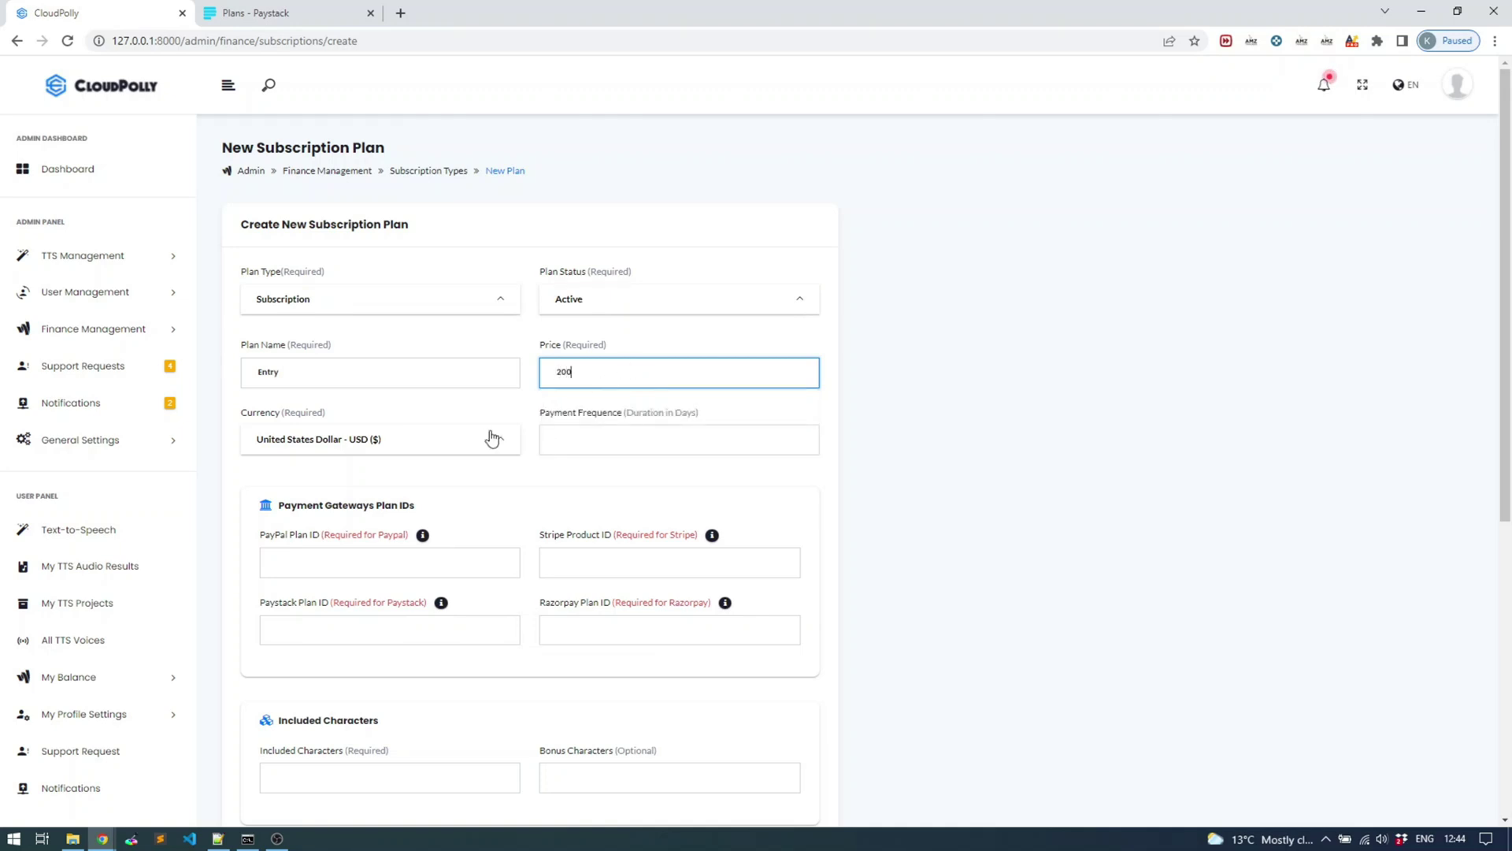
{"action": "left_click", "coordinate": [457, 439]}
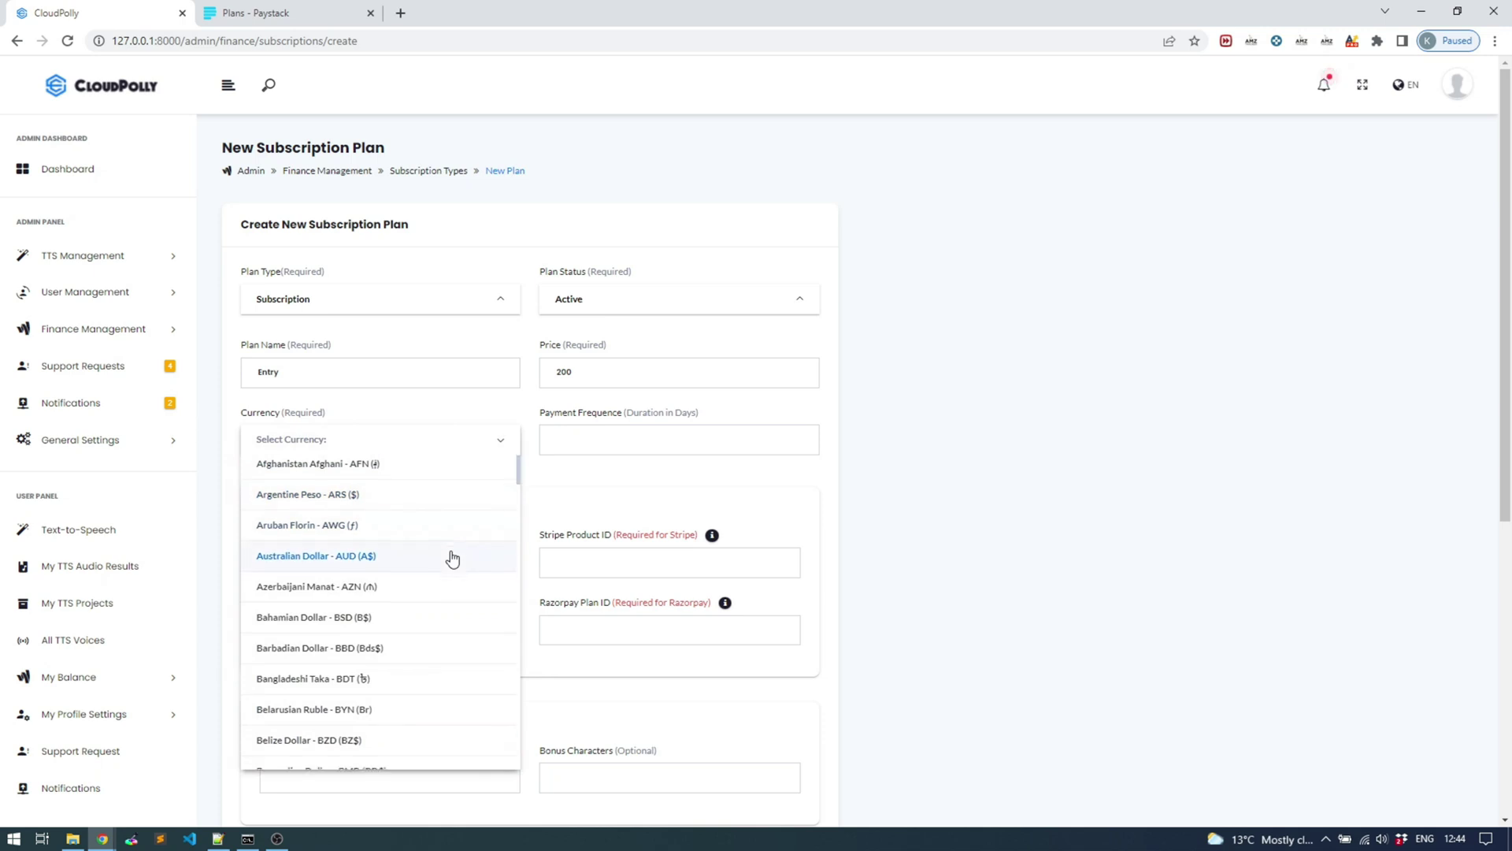
{"action": "scroll", "coordinate": [460, 552], "scroll_direction": "down", "scroll_amount": 3}
{"action": "scroll", "coordinate": [456, 549], "scroll_direction": "down", "scroll_amount": 20}
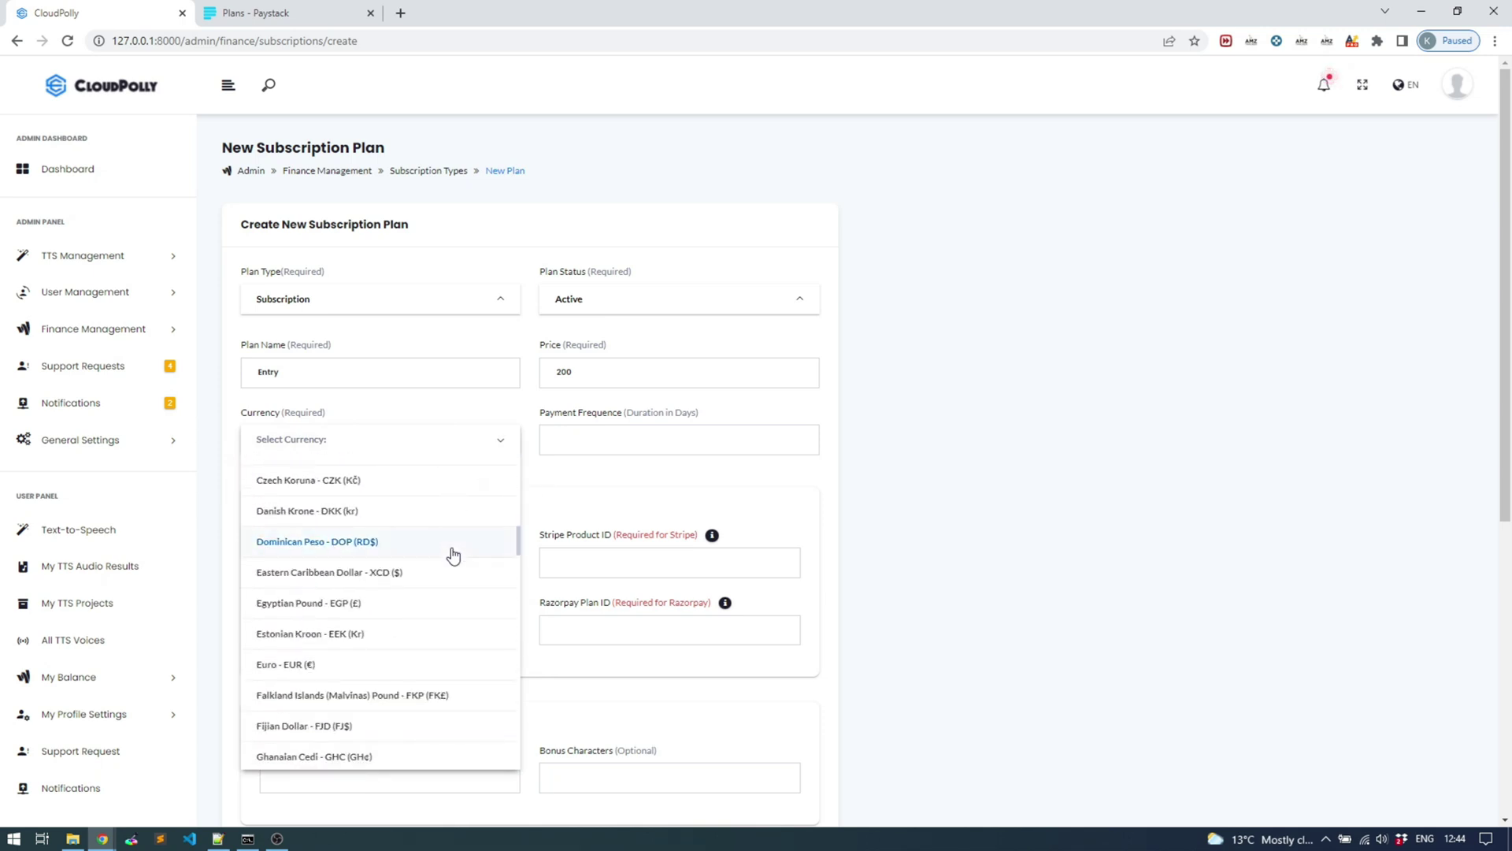
{"action": "scroll", "coordinate": [451, 568], "scroll_direction": "down", "scroll_amount": 5}
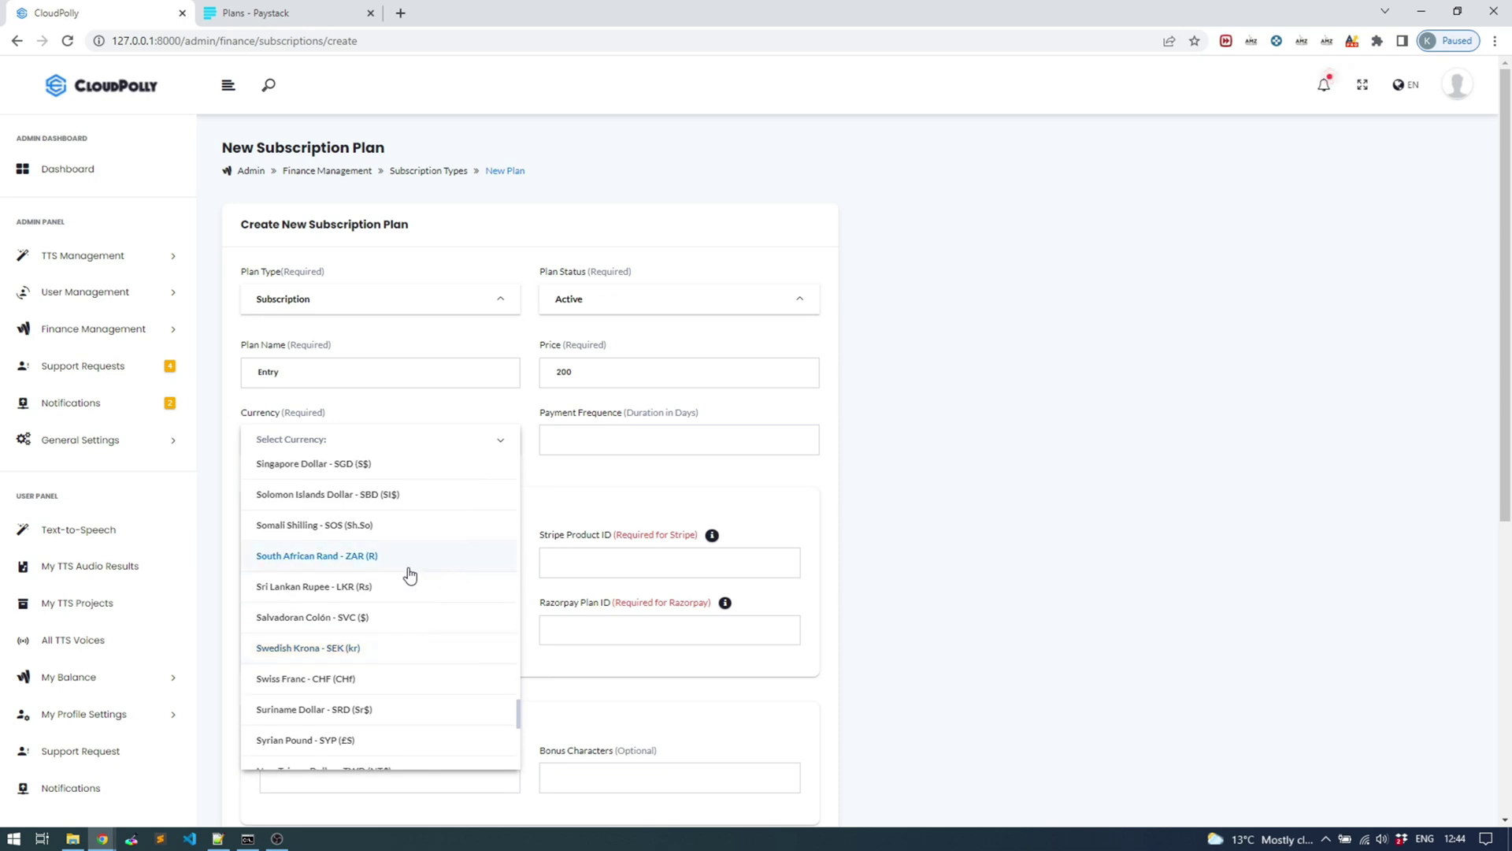
{"action": "left_click", "coordinate": [408, 559]}
Set a 30-day payment frequency and check the PayPal, Paystack and Razorpay plan ID fields
{"action": "left_click", "coordinate": [601, 426]}
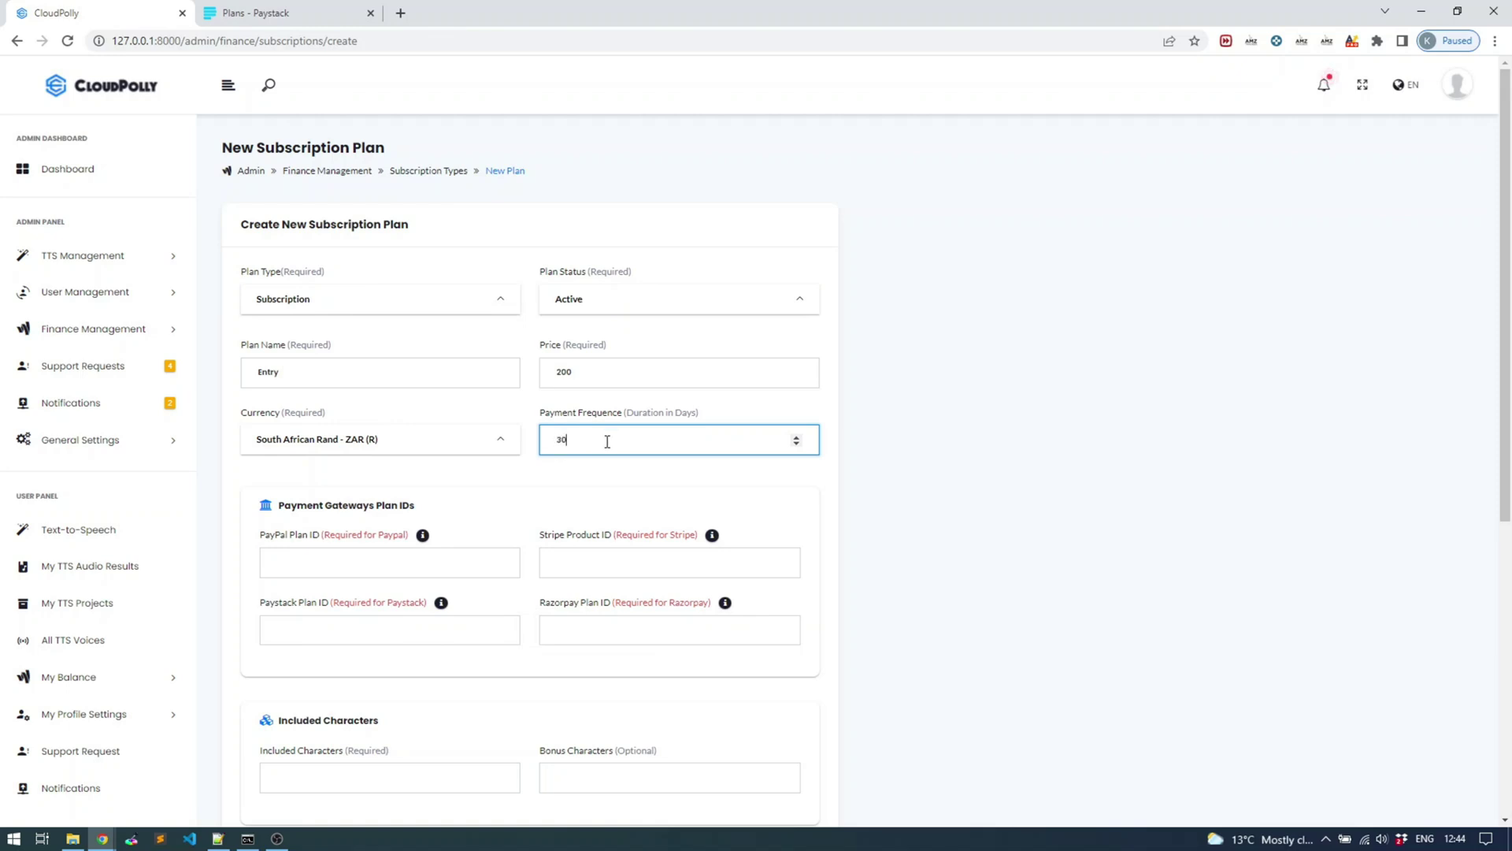
{"action": "left_click", "coordinate": [527, 473]}
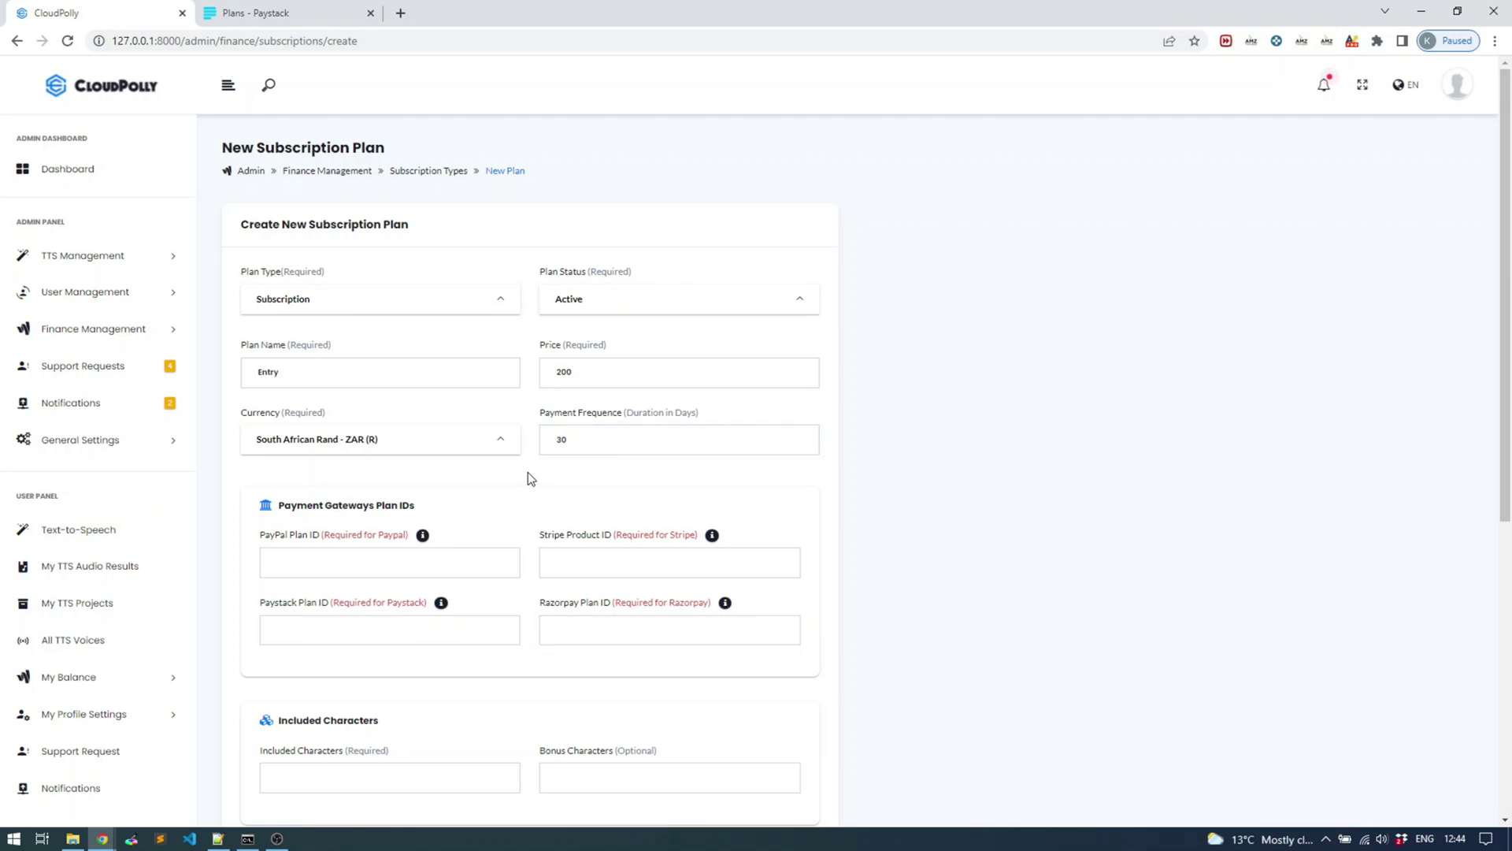
{"action": "left_click", "coordinate": [91, 329]}
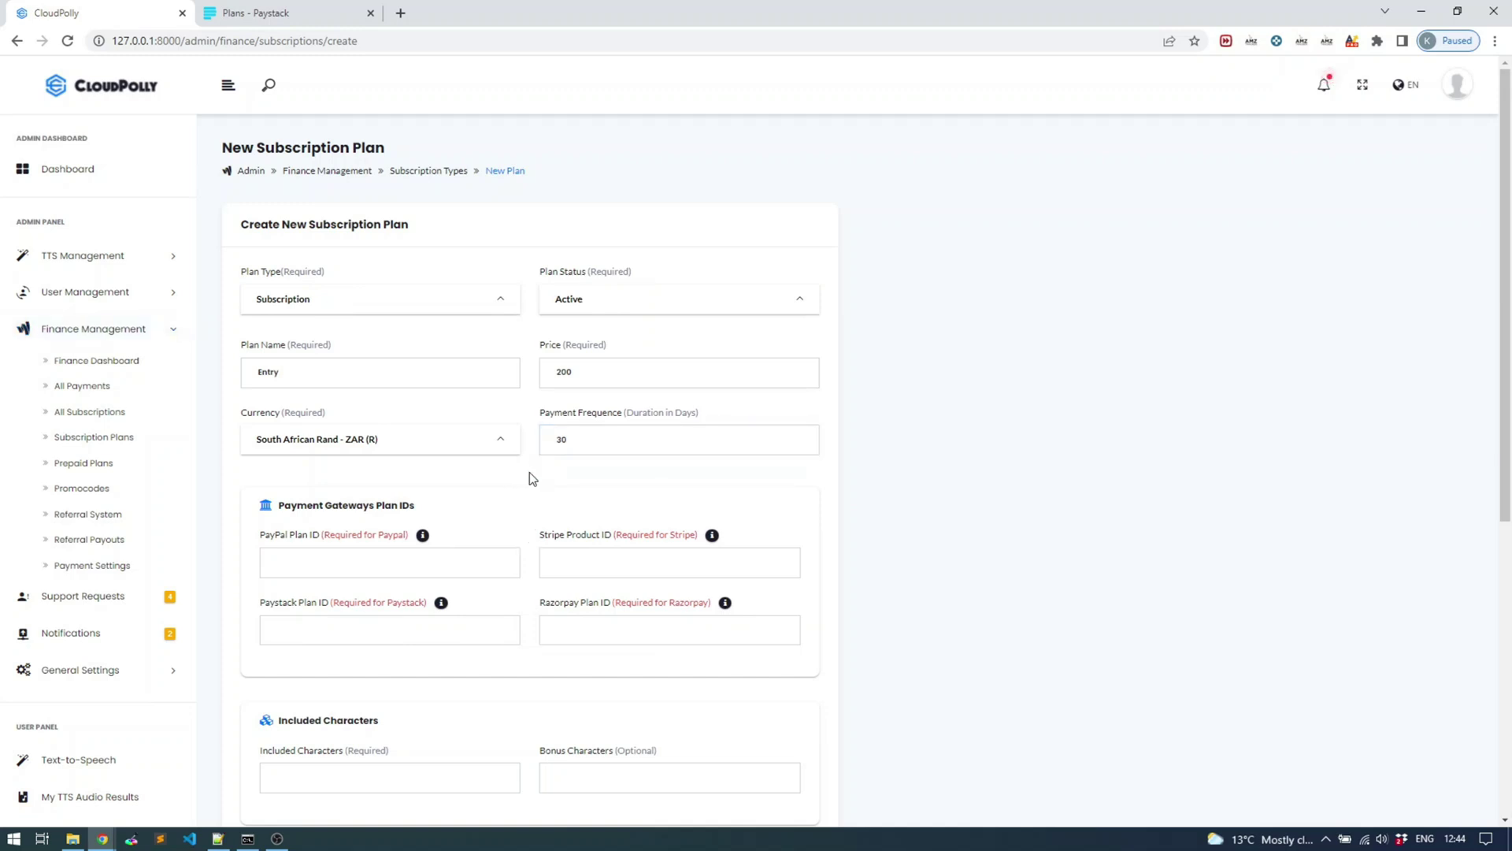
{"action": "scroll", "coordinate": [530, 473], "scroll_direction": "down", "scroll_amount": 1}
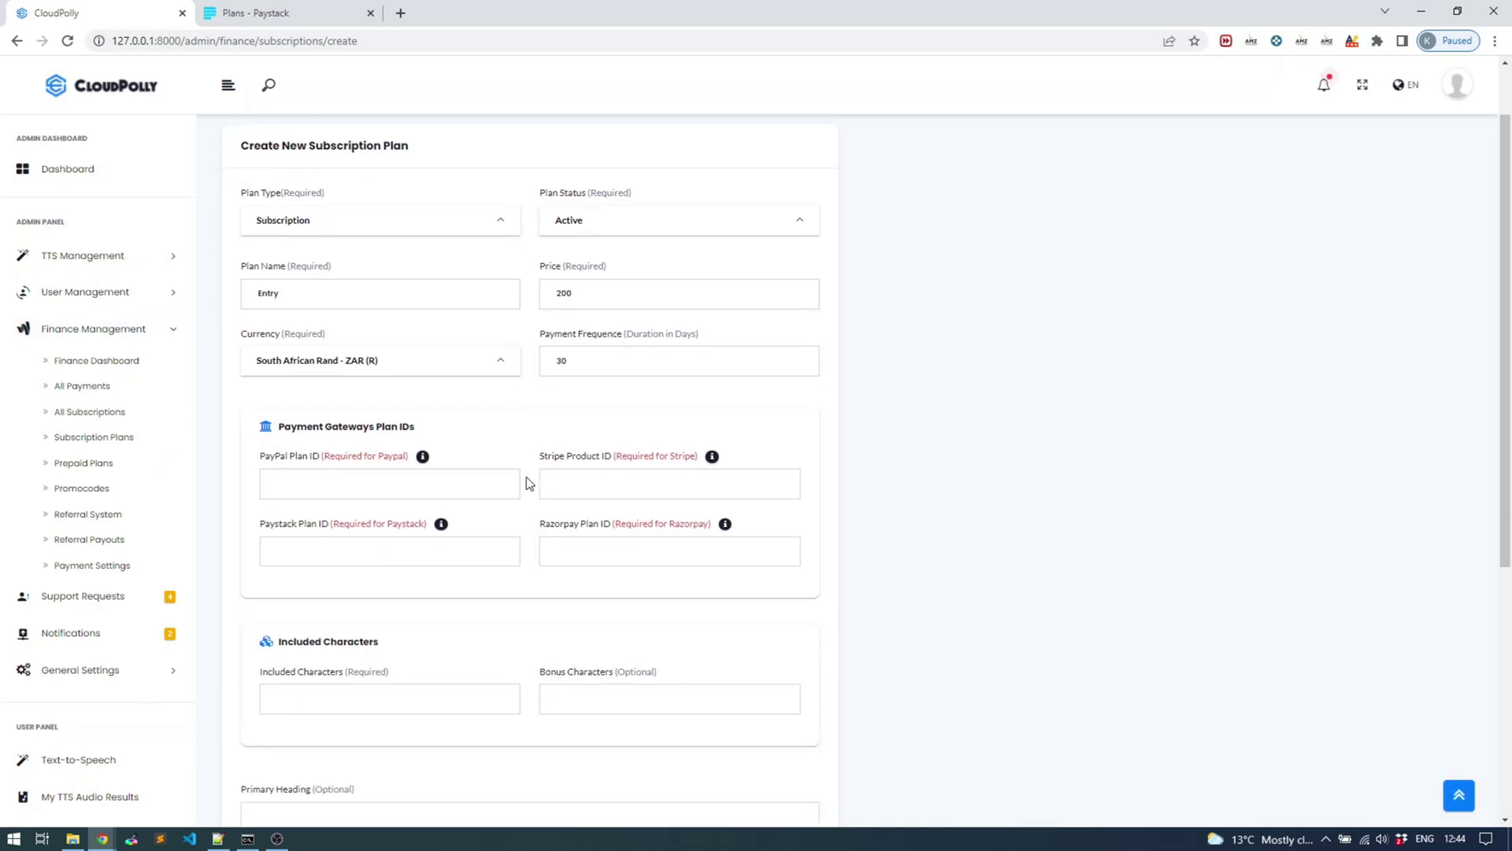
{"action": "left_click", "coordinate": [426, 482]}
{"action": "left_click", "coordinate": [477, 545]}
{"action": "left_click", "coordinate": [540, 551]}
{"action": "left_click", "coordinate": [459, 544]}
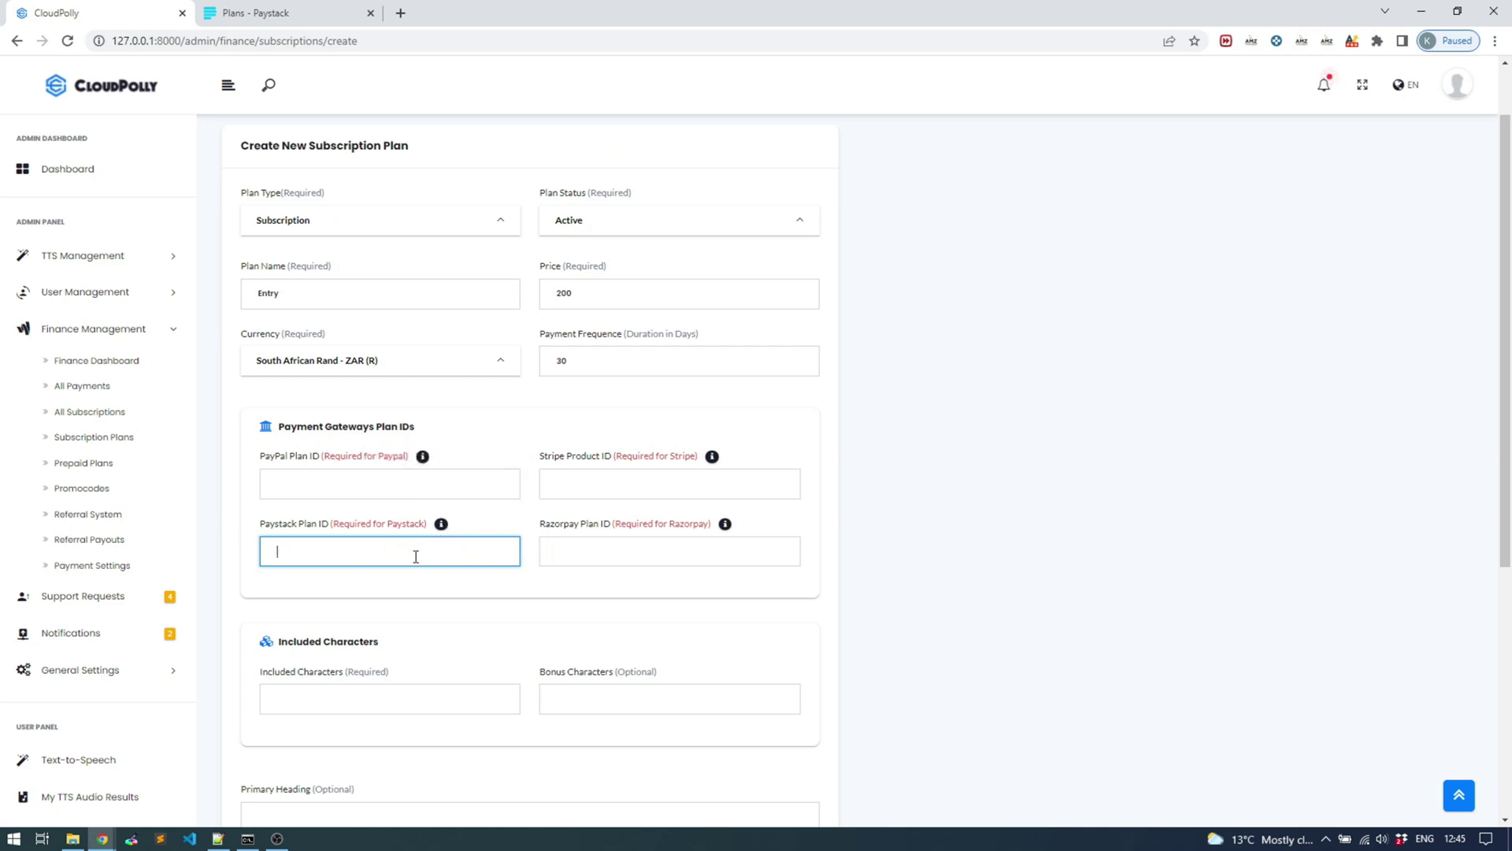
{"action": "scroll", "coordinate": [514, 555], "scroll_direction": "down", "scroll_amount": 1}
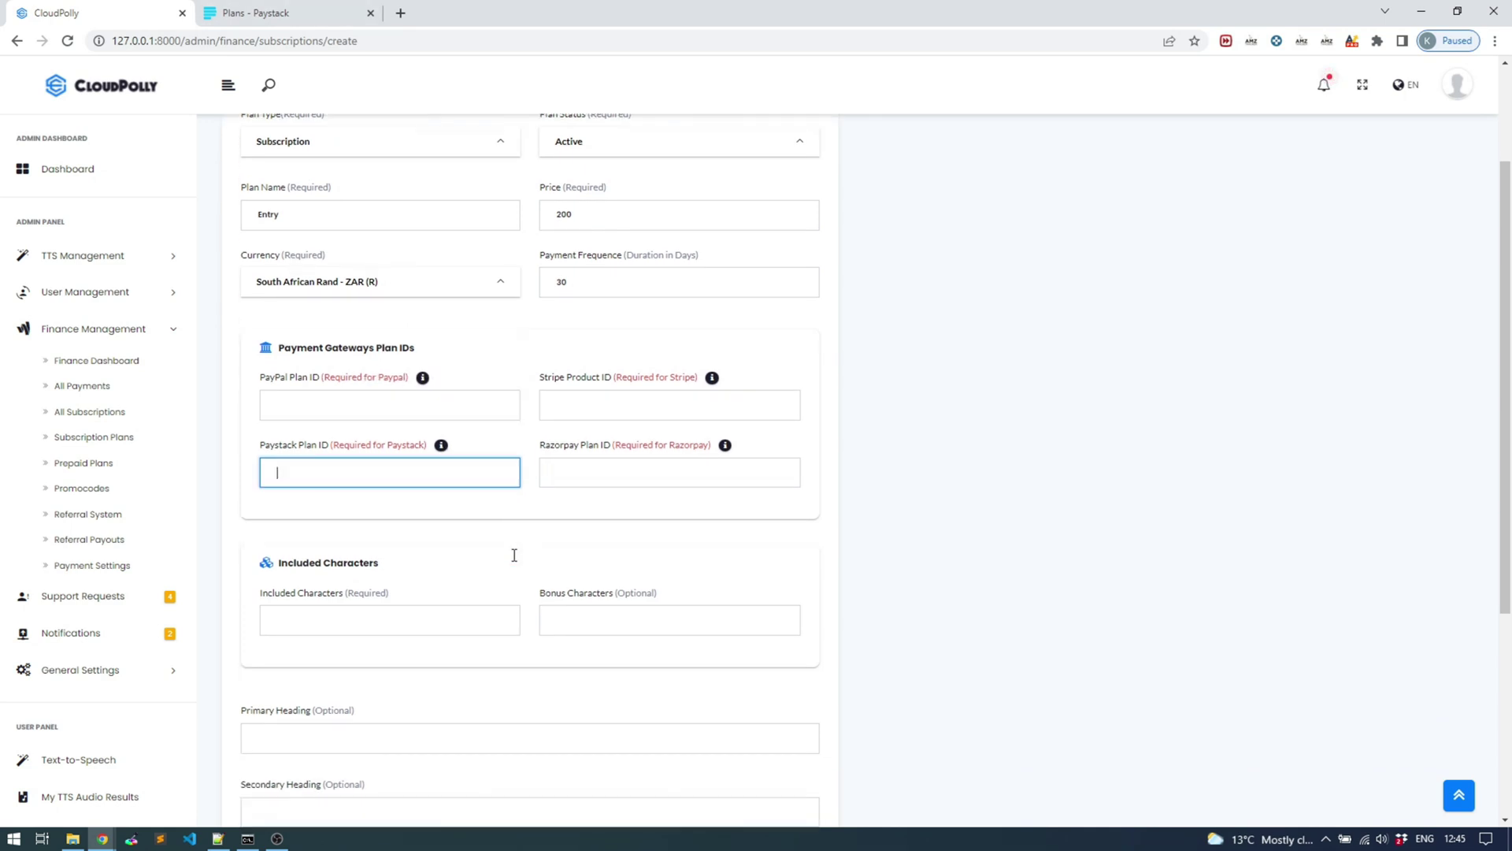
{"action": "scroll", "coordinate": [514, 555], "scroll_direction": "down", "scroll_amount": 1}
Set 50000 included characters and 20000 bonus characters, rechecking the 200 price
{"action": "left_click", "coordinate": [391, 541]}
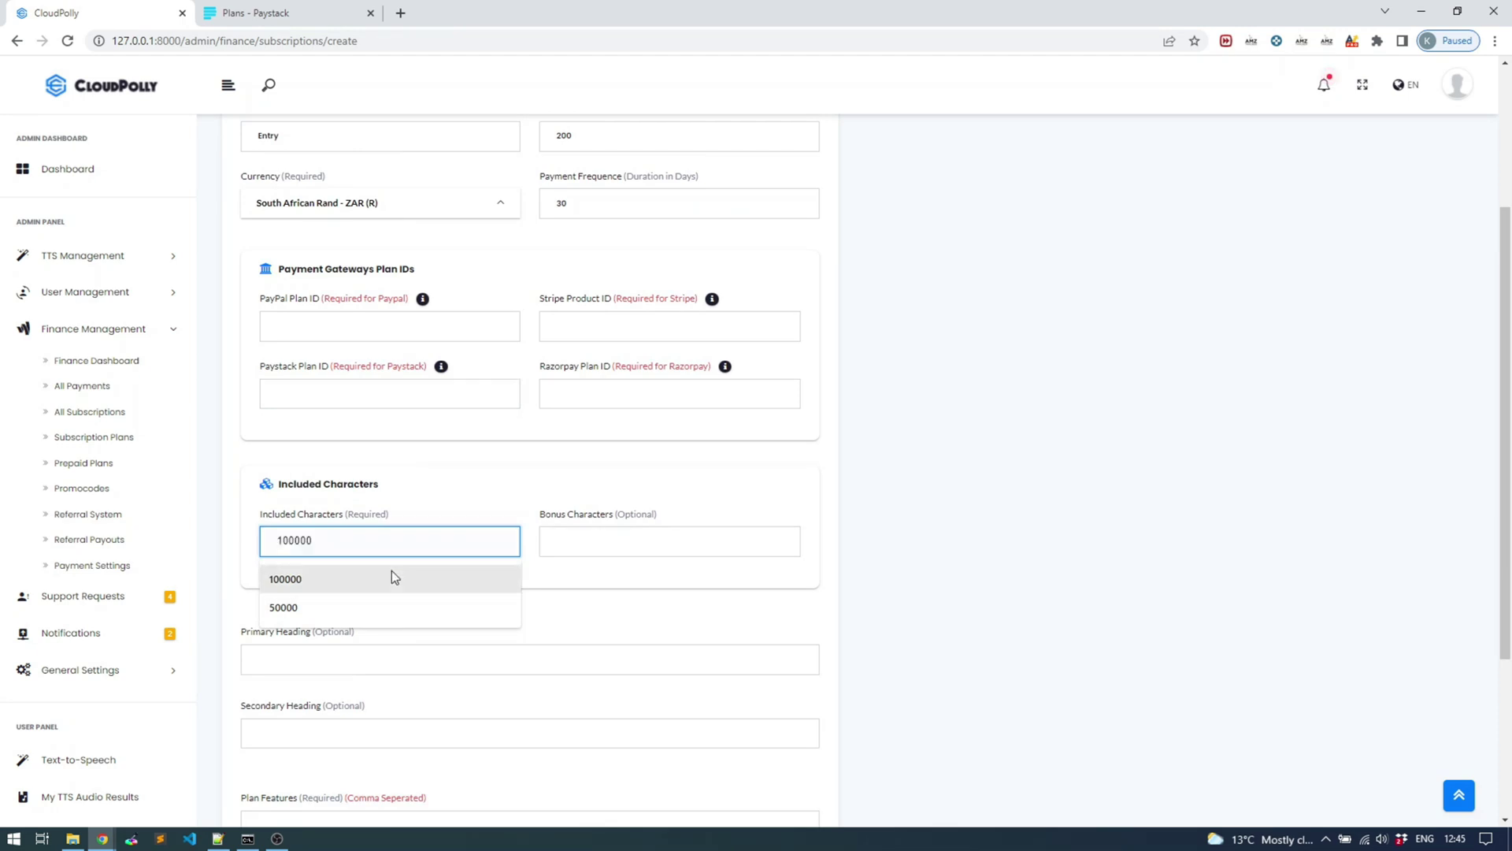
{"action": "left_click", "coordinate": [364, 608]}
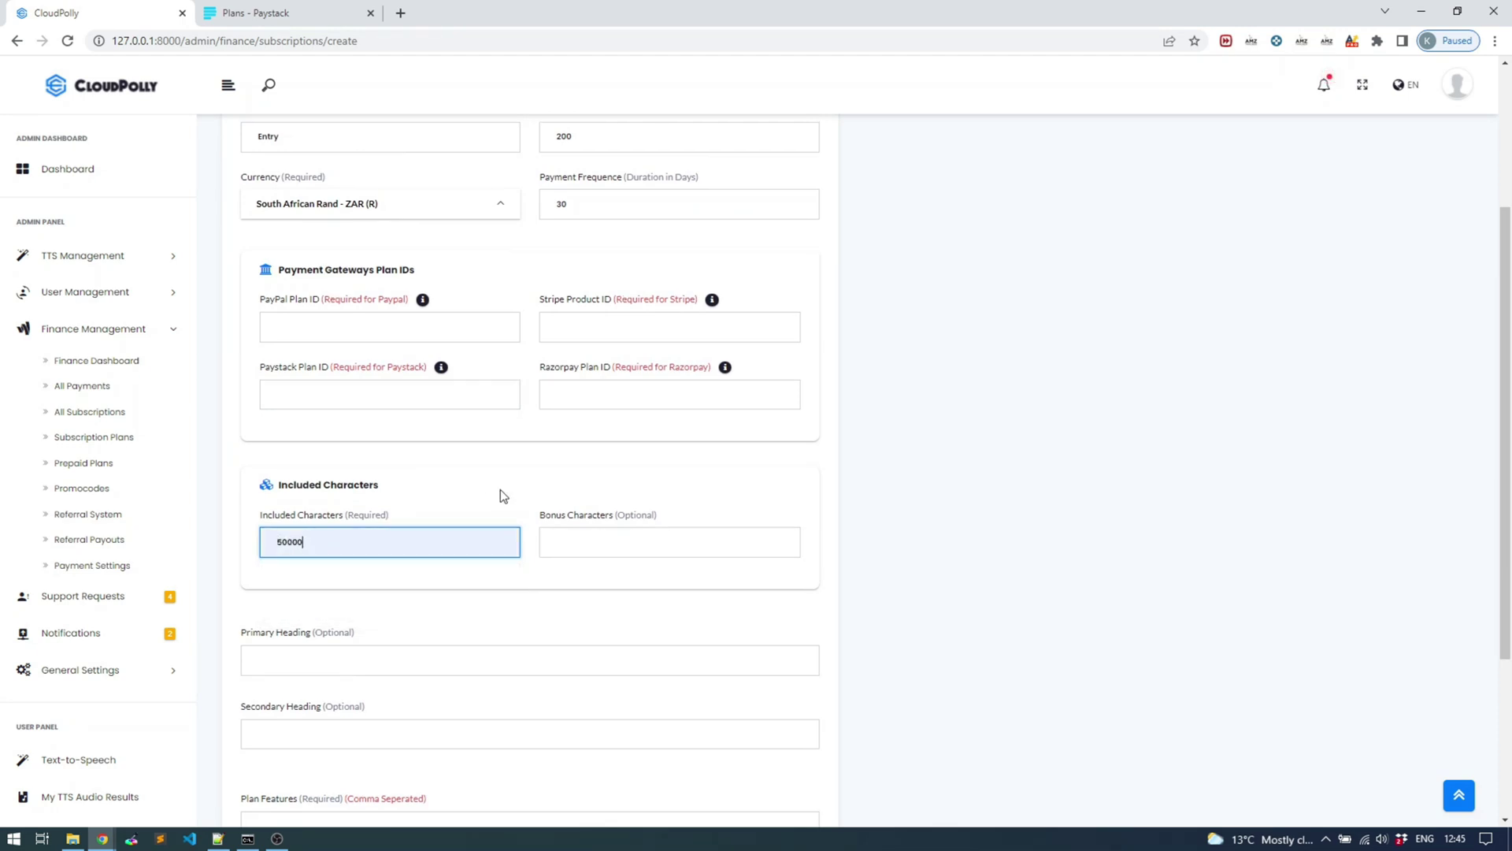
{"action": "scroll", "coordinate": [499, 489], "scroll_direction": "up", "scroll_amount": 2}
{"action": "left_click", "coordinate": [592, 283]}
{"action": "double_click", "coordinate": [592, 283]}
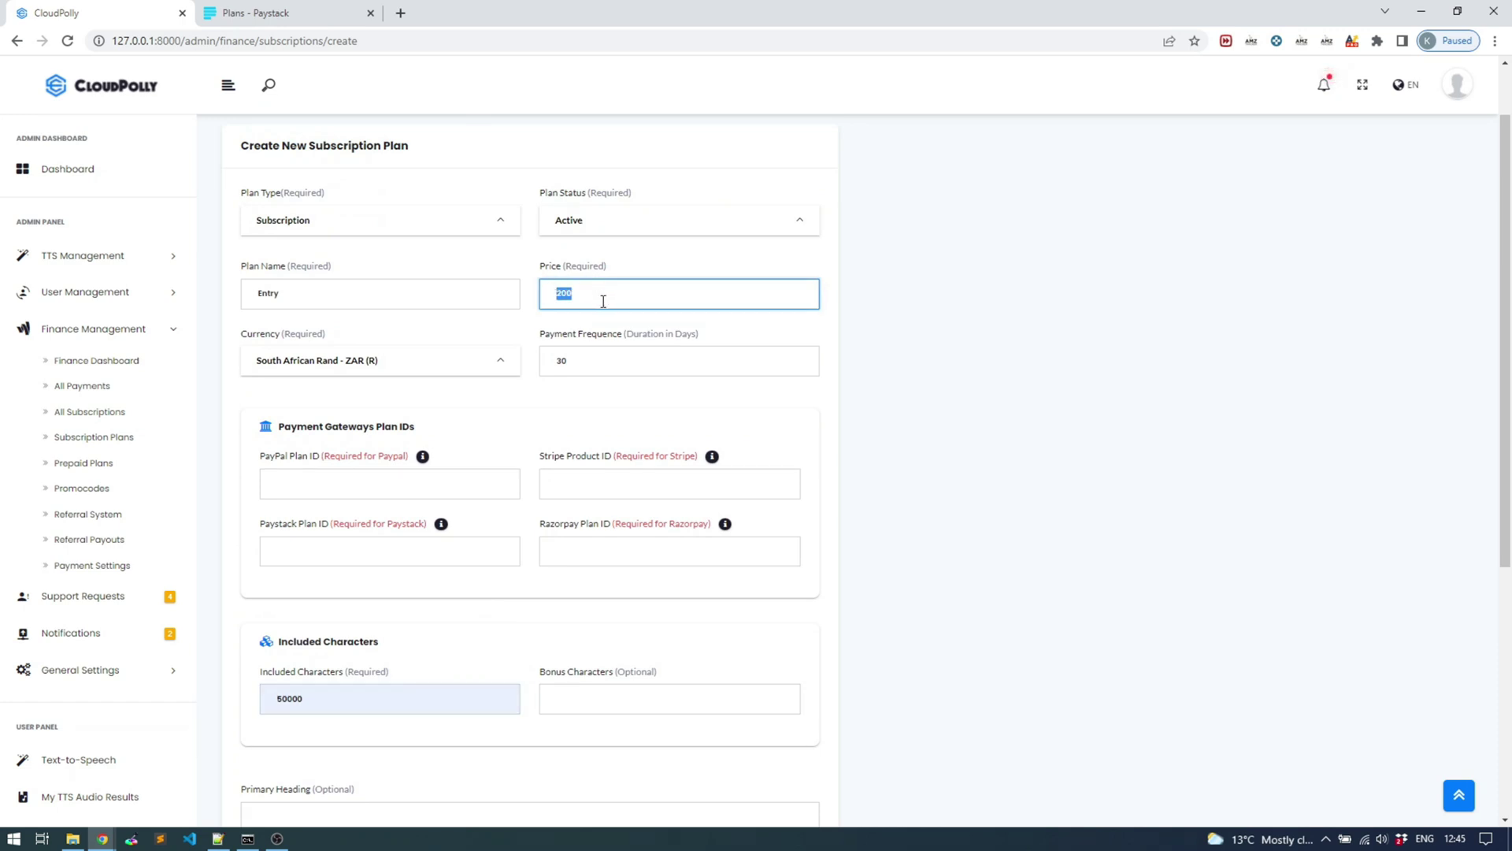
{"action": "scroll", "coordinate": [570, 391], "scroll_direction": "down", "scroll_amount": 1}
{"action": "scroll", "coordinate": [499, 545], "scroll_direction": "down", "scroll_amount": 1}
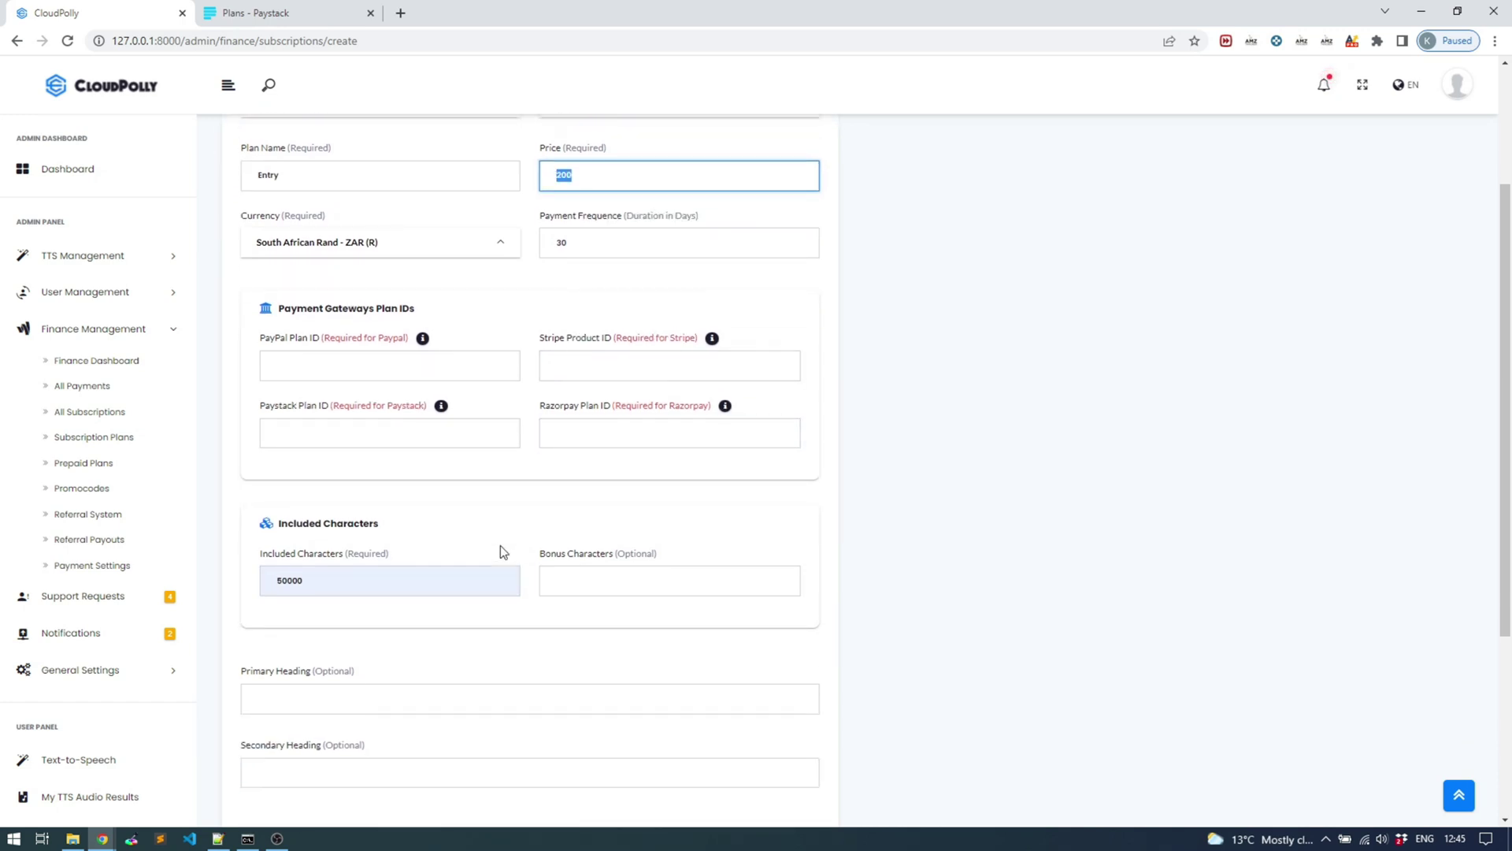
{"action": "left_click", "coordinate": [354, 542]}
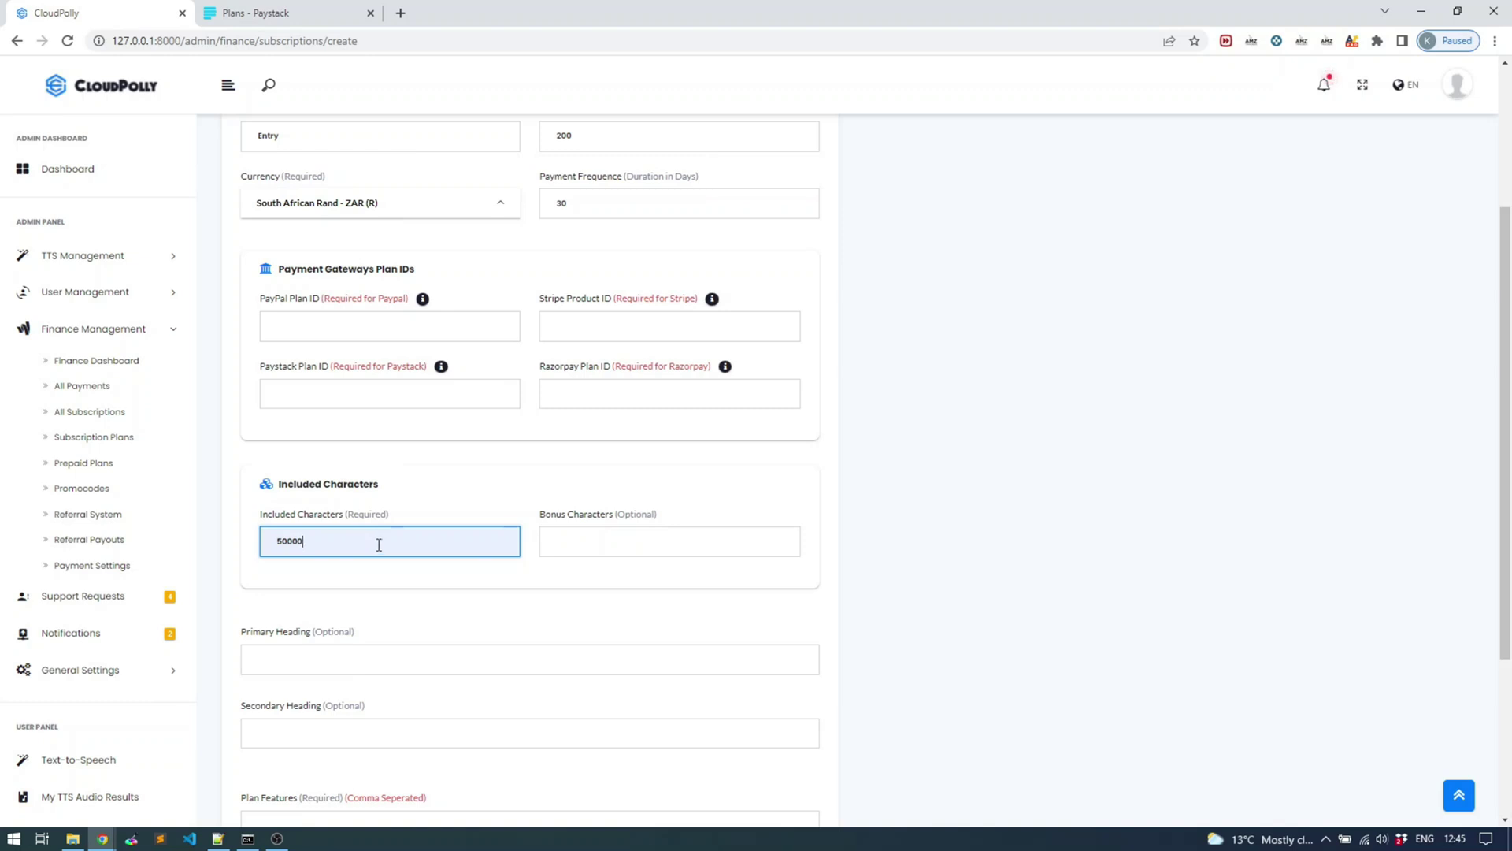
{"action": "left_click", "coordinate": [563, 543]}
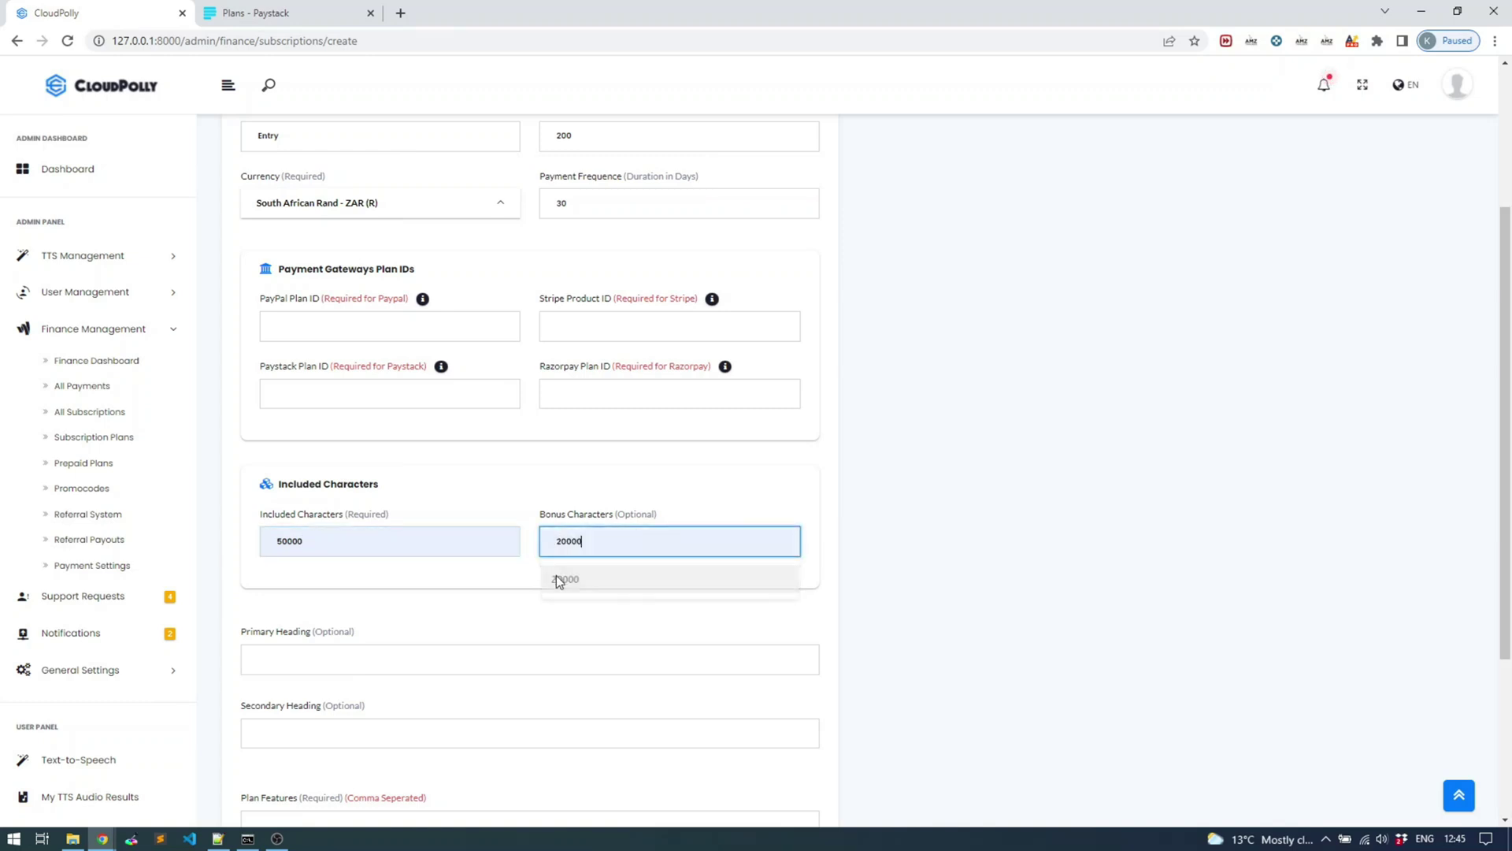
{"action": "left_click", "coordinate": [561, 577]}
Set headings 'Heading one' and 'Heading two' and features 'option one, option two, option three'
{"action": "left_click", "coordinate": [469, 474]}
{"action": "scroll", "coordinate": [512, 561], "scroll_direction": "down", "scroll_amount": 1}
{"action": "left_click", "coordinate": [483, 578]}
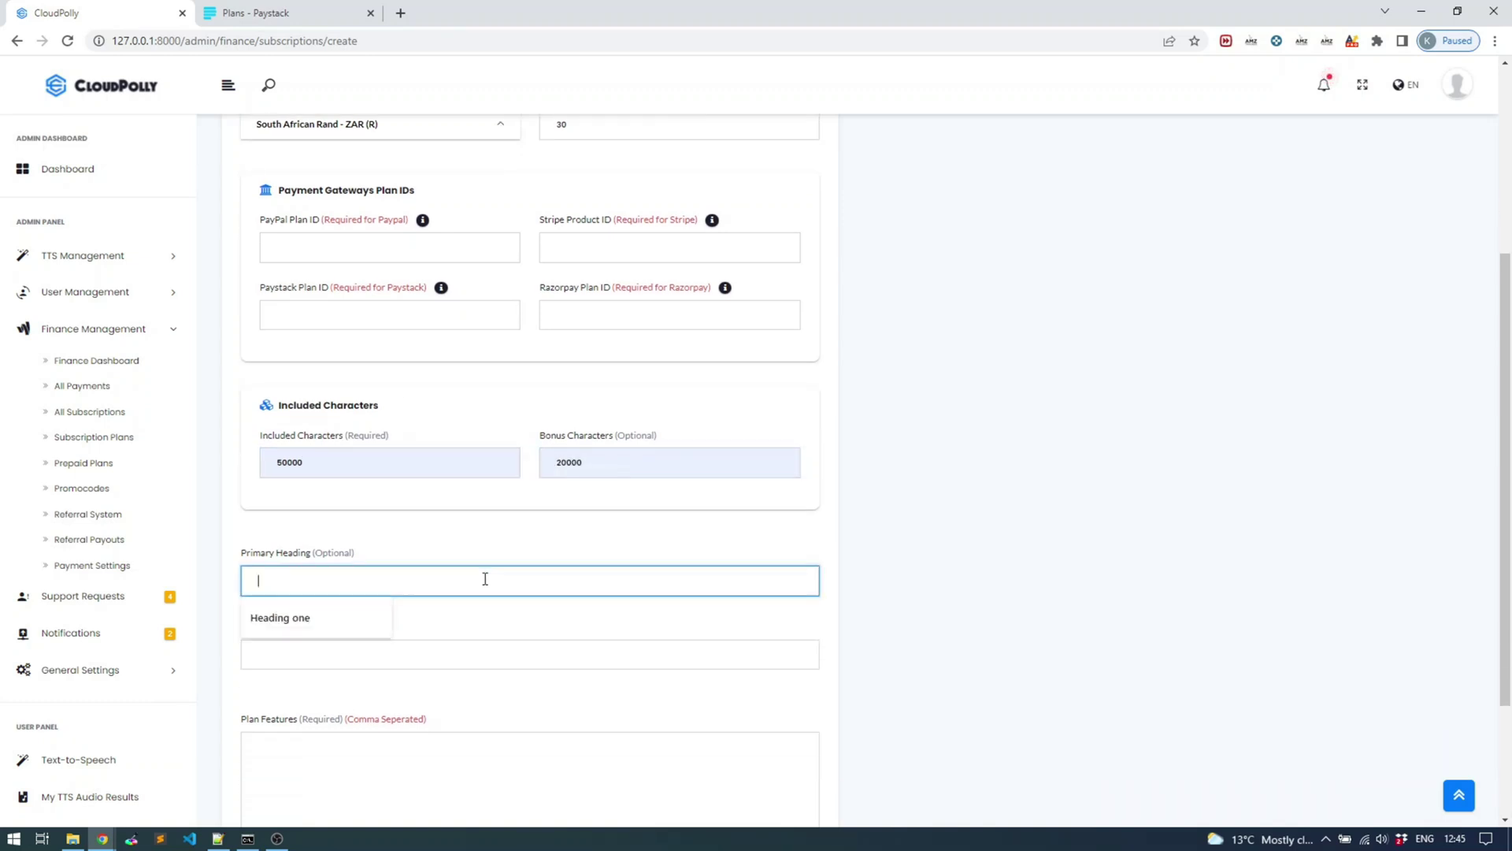
{"action": "left_click", "coordinate": [335, 622]}
{"action": "left_click", "coordinate": [328, 650]}
{"action": "left_click", "coordinate": [319, 686]}
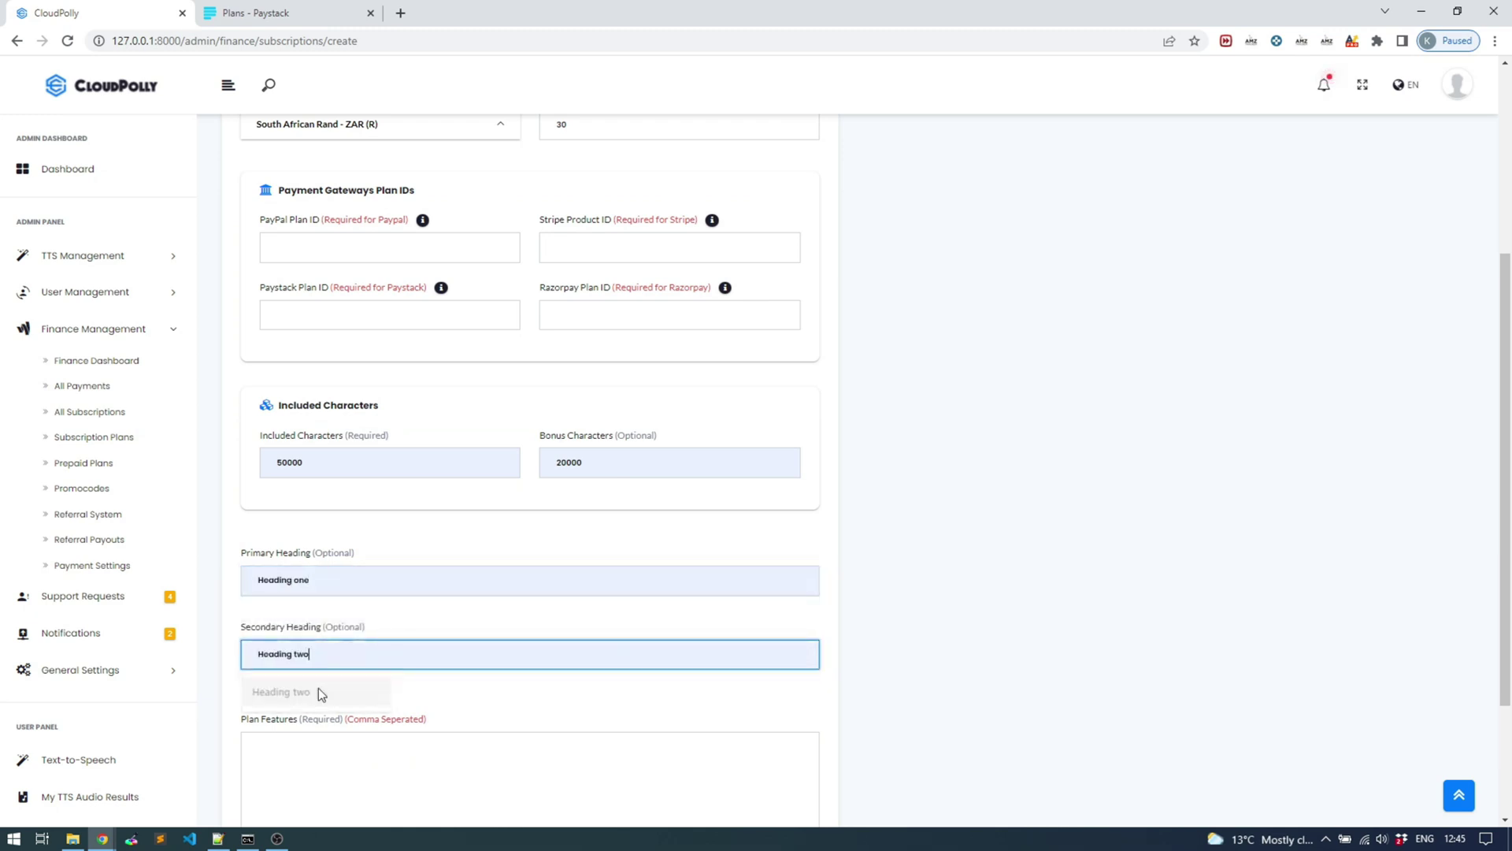
{"action": "scroll", "coordinate": [481, 627], "scroll_direction": "down", "scroll_amount": 1}
{"action": "left_click", "coordinate": [328, 657]}
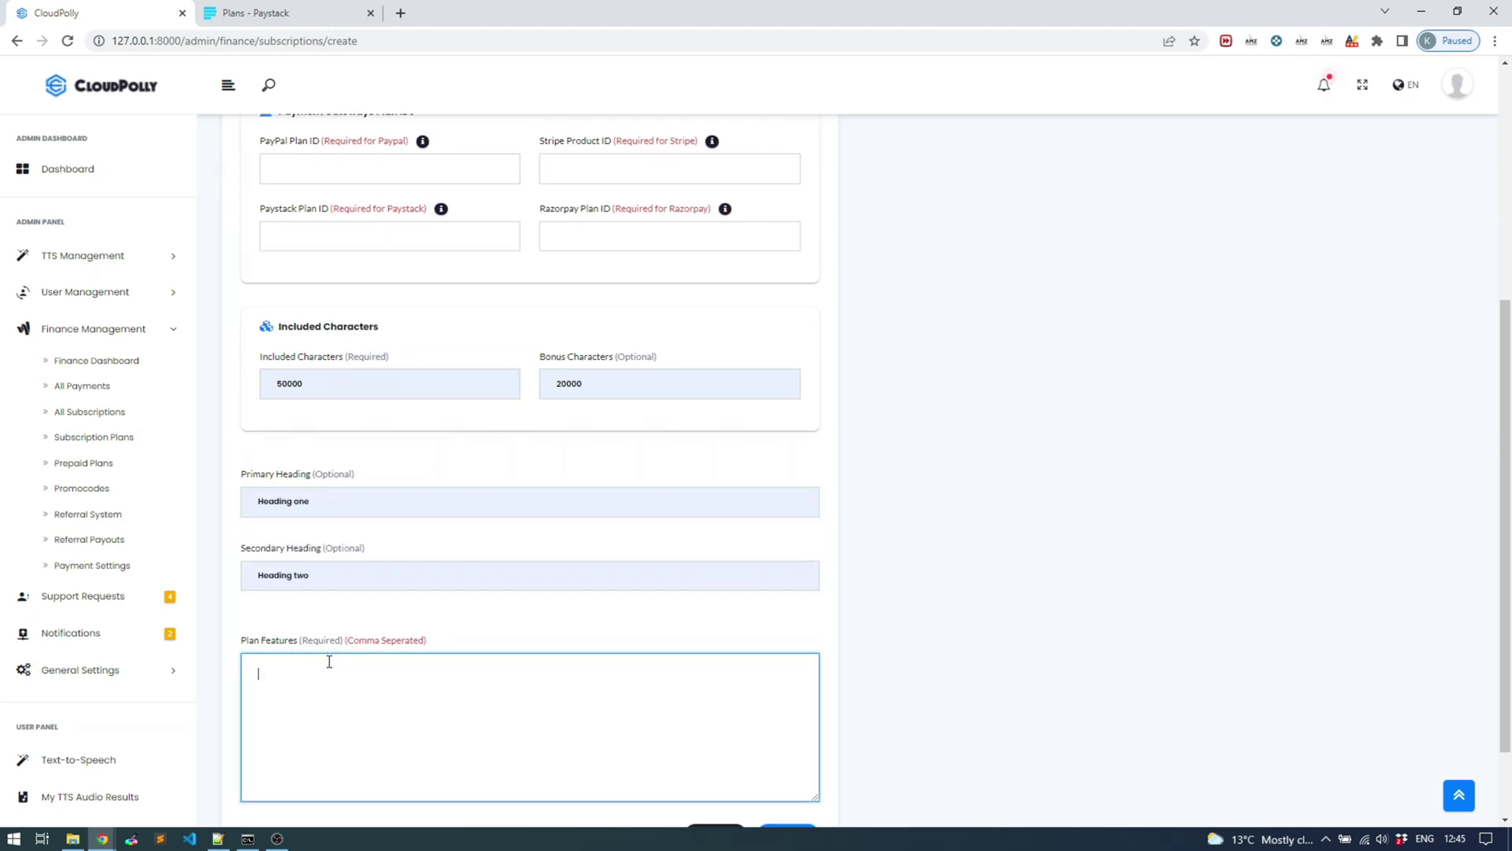
{"action": "scroll", "coordinate": [321, 653], "scroll_direction": "down", "scroll_amount": 1}
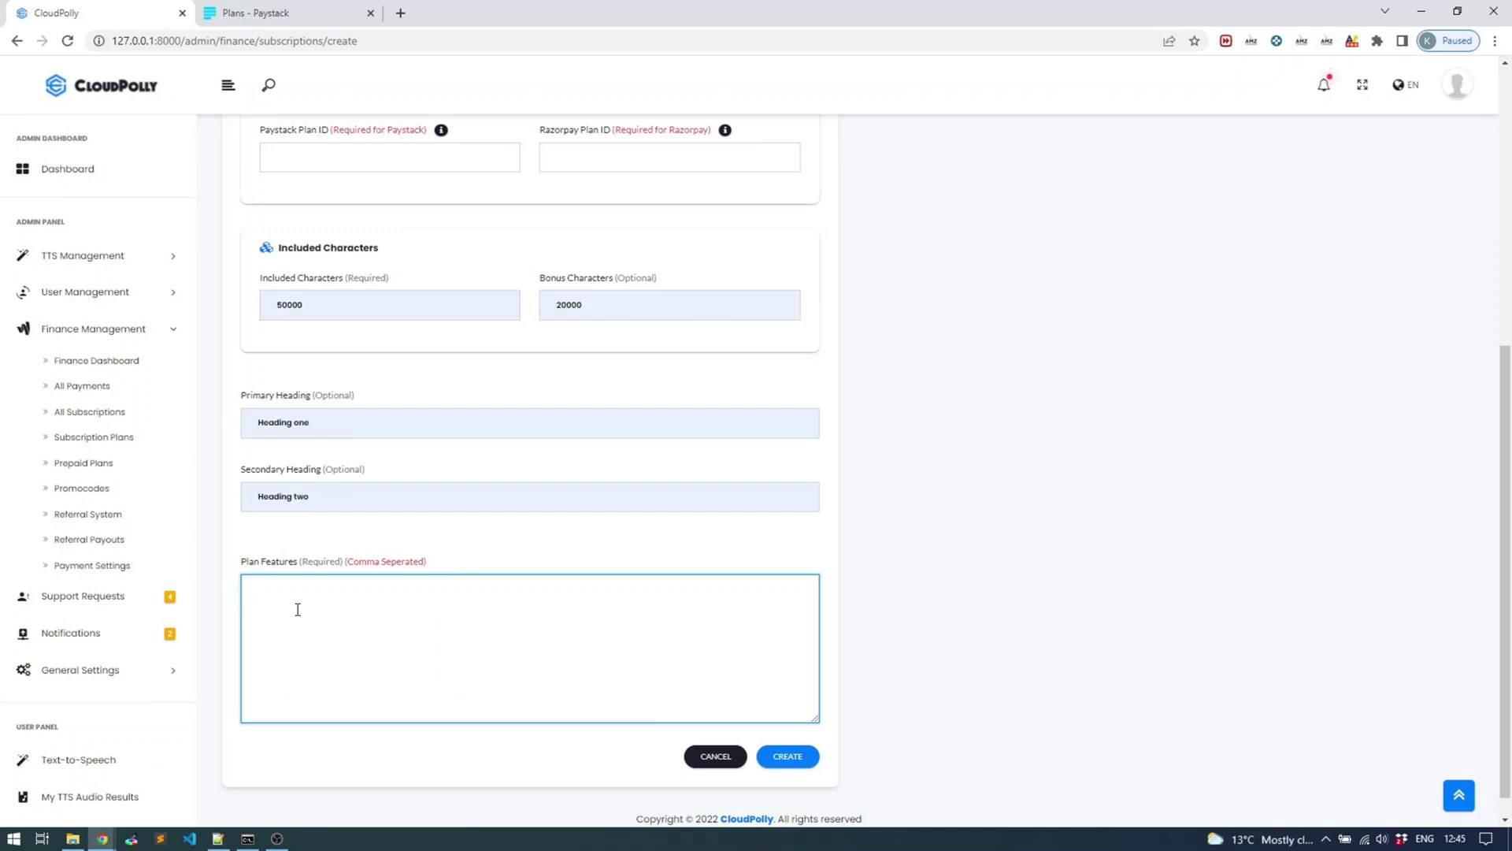
{"action": "type", "text": "option one, option two, option three"}
{"action": "scroll", "coordinate": [612, 411], "scroll_direction": "up", "scroll_amount": 2}
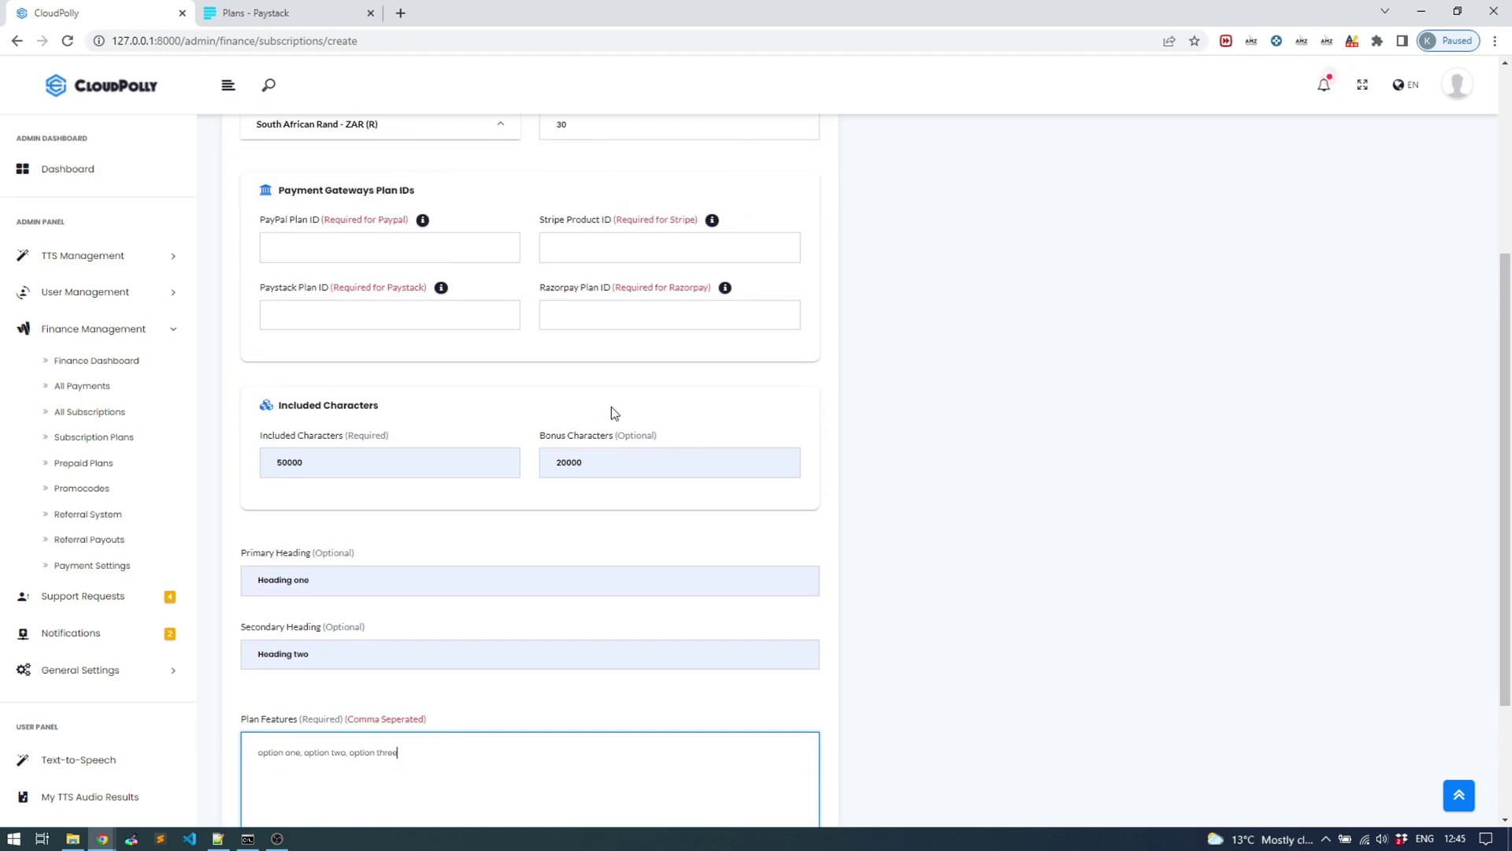
{"action": "scroll", "coordinate": [777, 656], "scroll_direction": "down", "scroll_amount": 2}
{"action": "scroll", "coordinate": [718, 638], "scroll_direction": "up", "scroll_amount": 5}
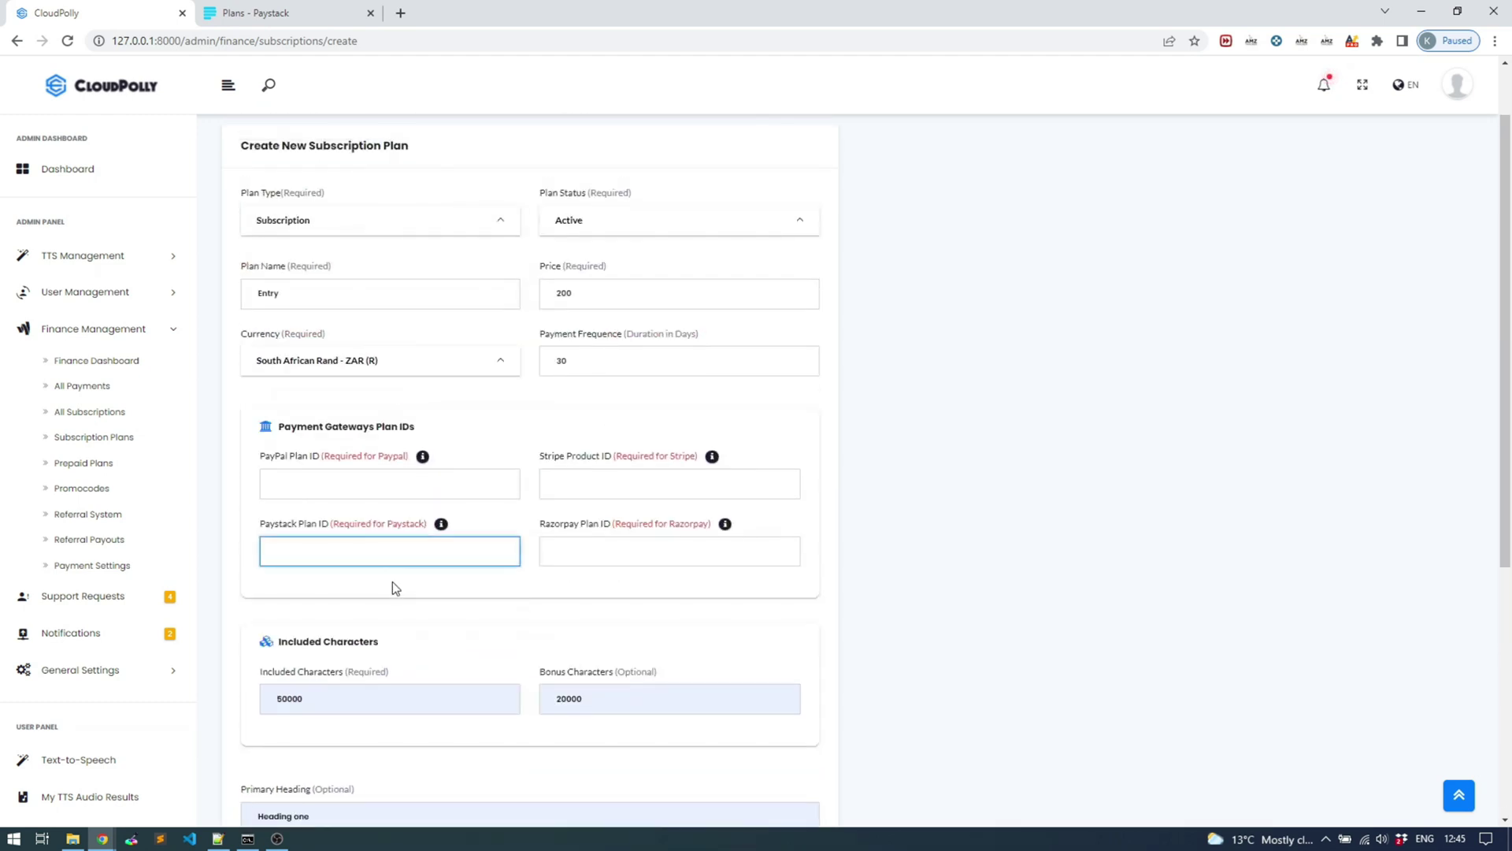
Switch to Paystack's active Plans list showing the monthly ZAR 4,560.00 plan
{"action": "left_click", "coordinate": [392, 560]}
{"action": "left_click", "coordinate": [301, 11]}
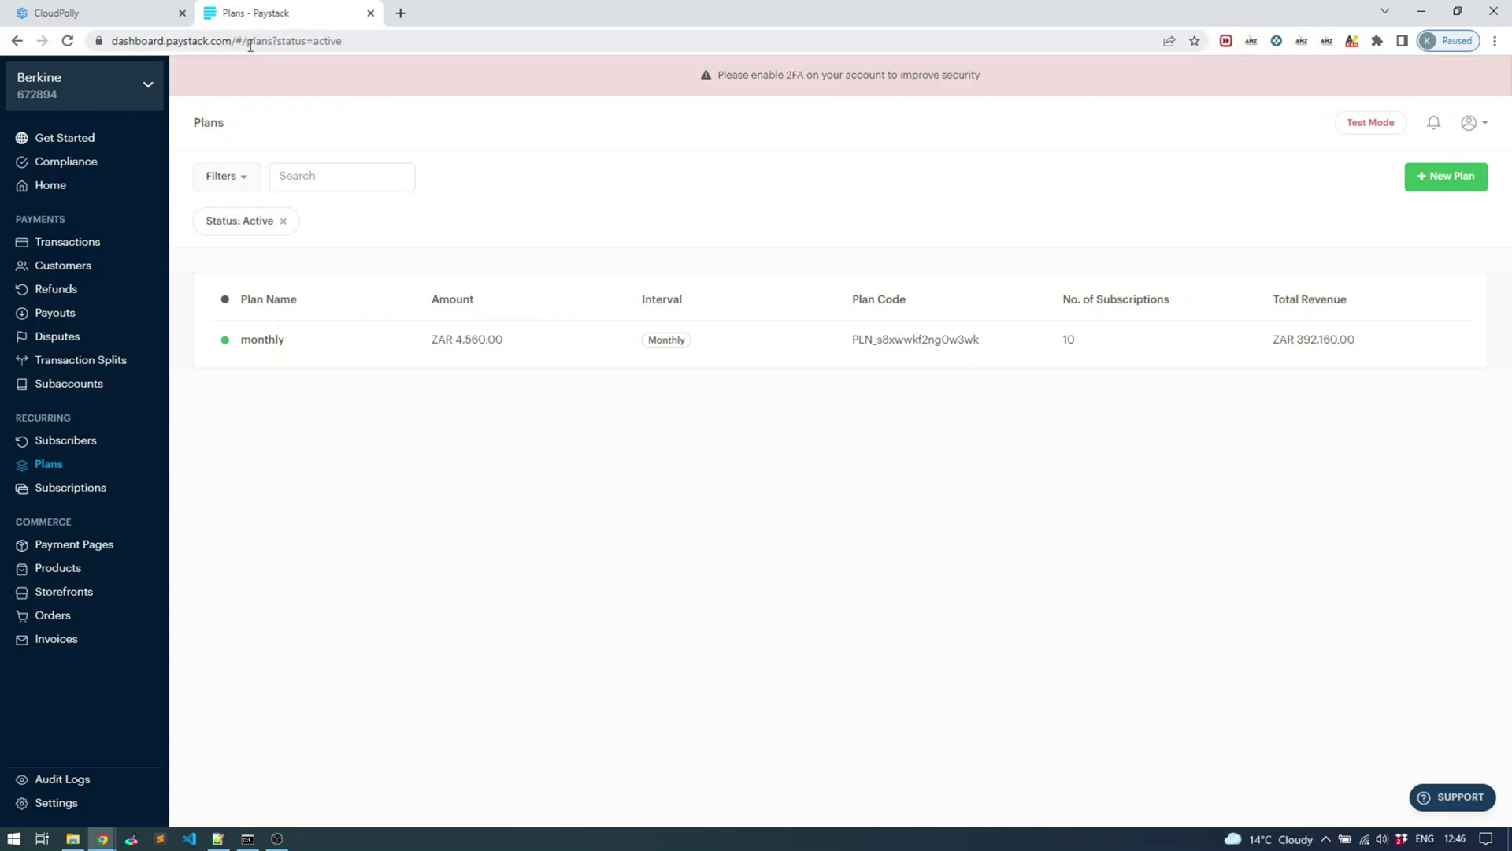
{"action": "left_click_drag", "start_coordinate": [119, 44], "coordinate": [412, 129]}
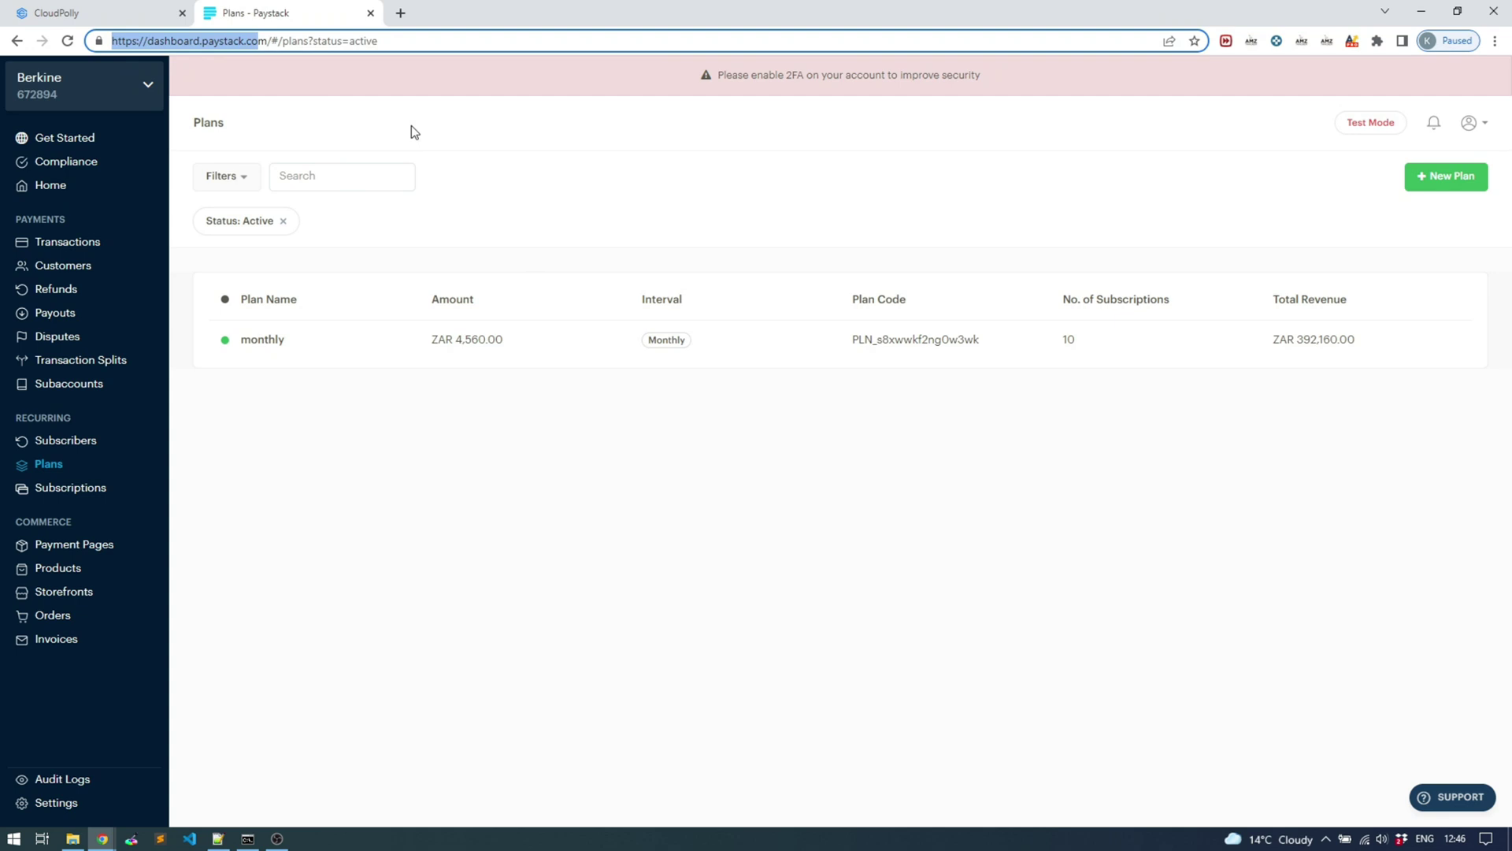
{"action": "left_click", "coordinate": [415, 131]}
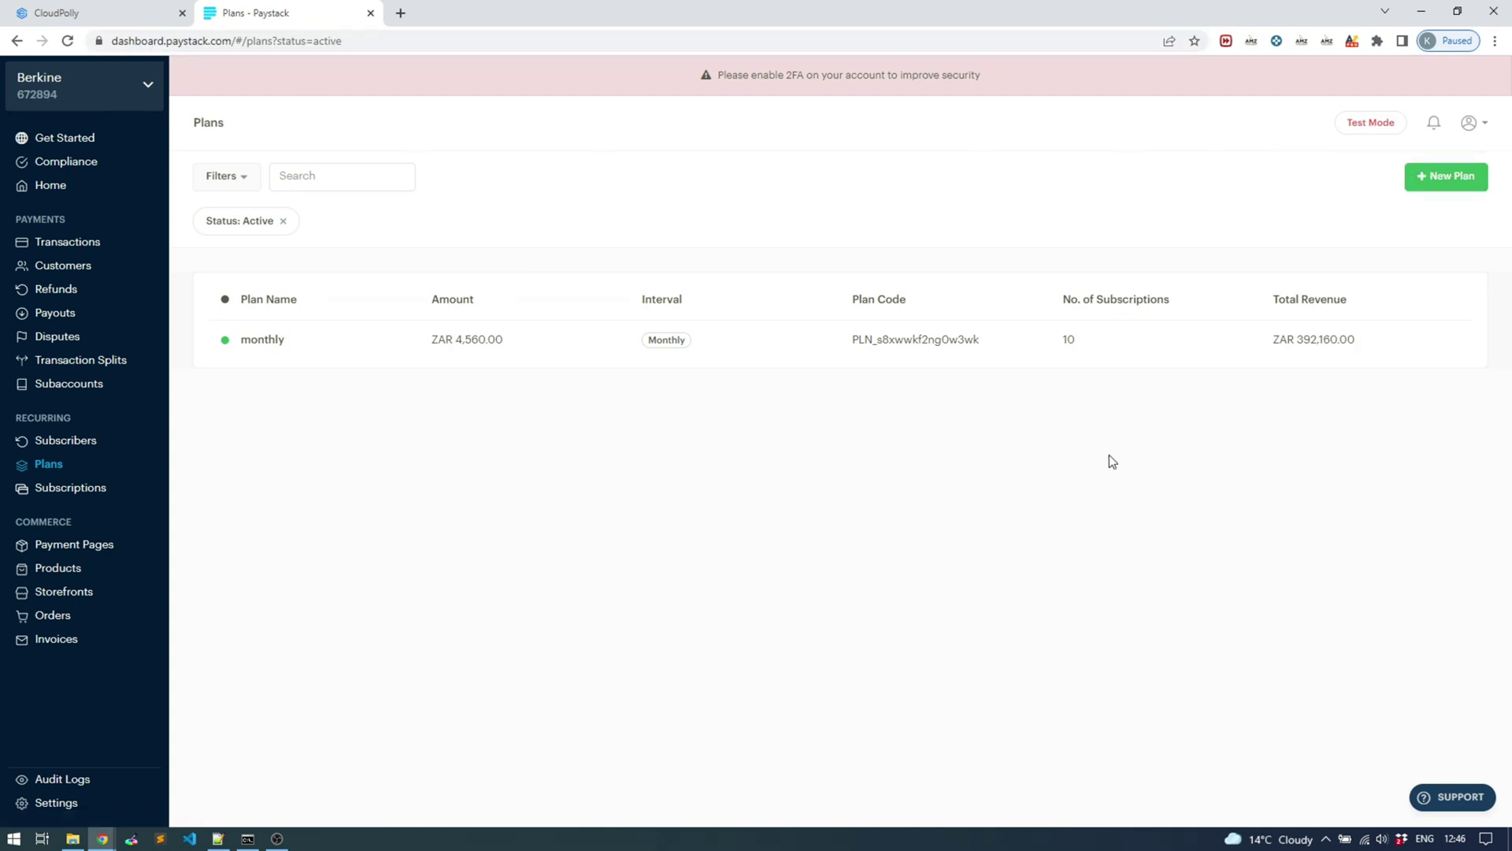
Create a Paystack plan named Entry with amount 200, billed monthly
{"action": "left_click", "coordinate": [1448, 178]}
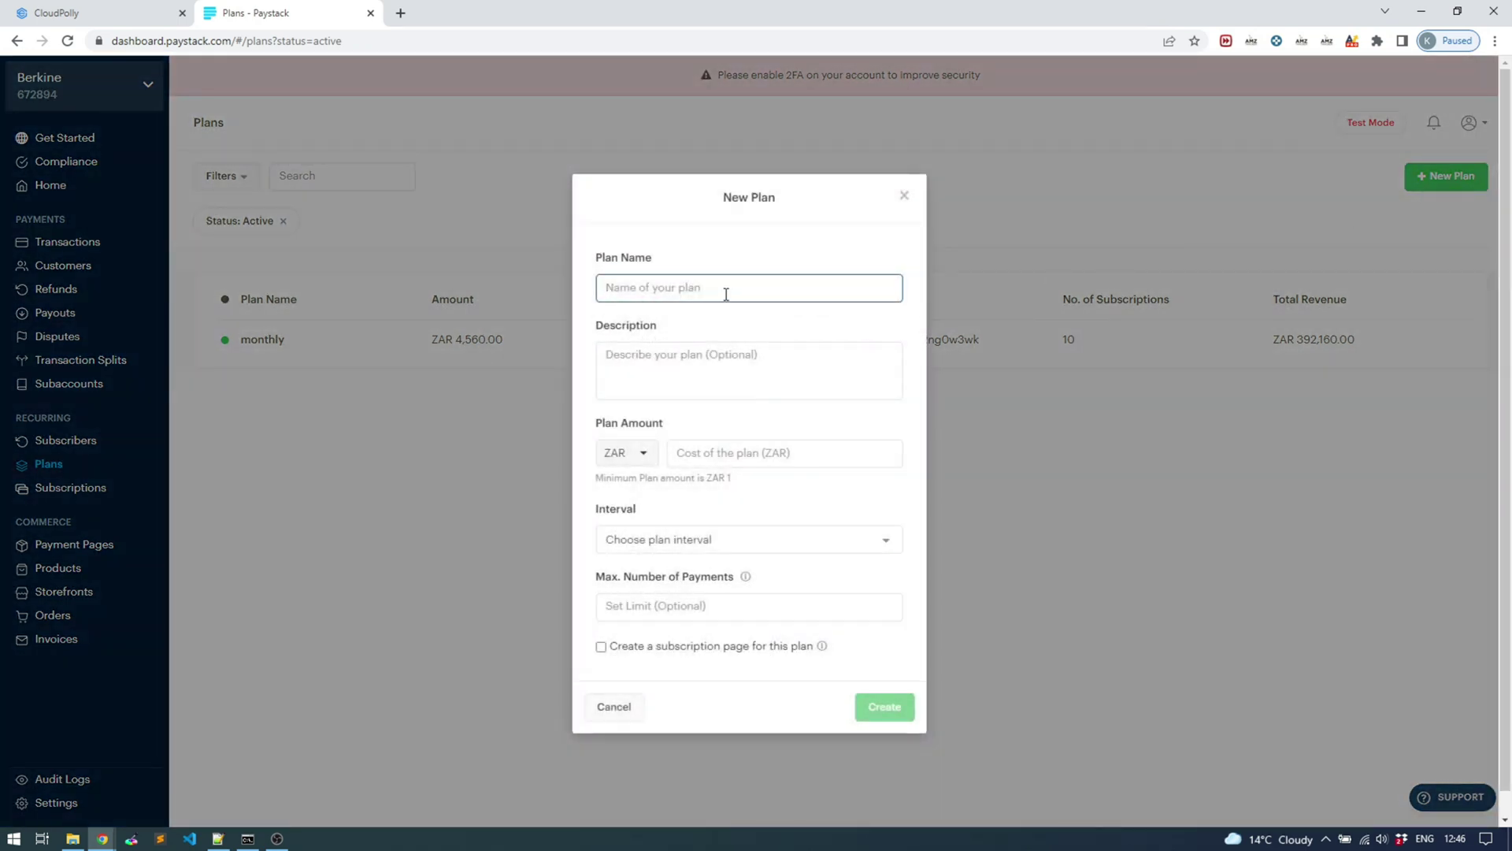
{"action": "type", "text": "Entry"}
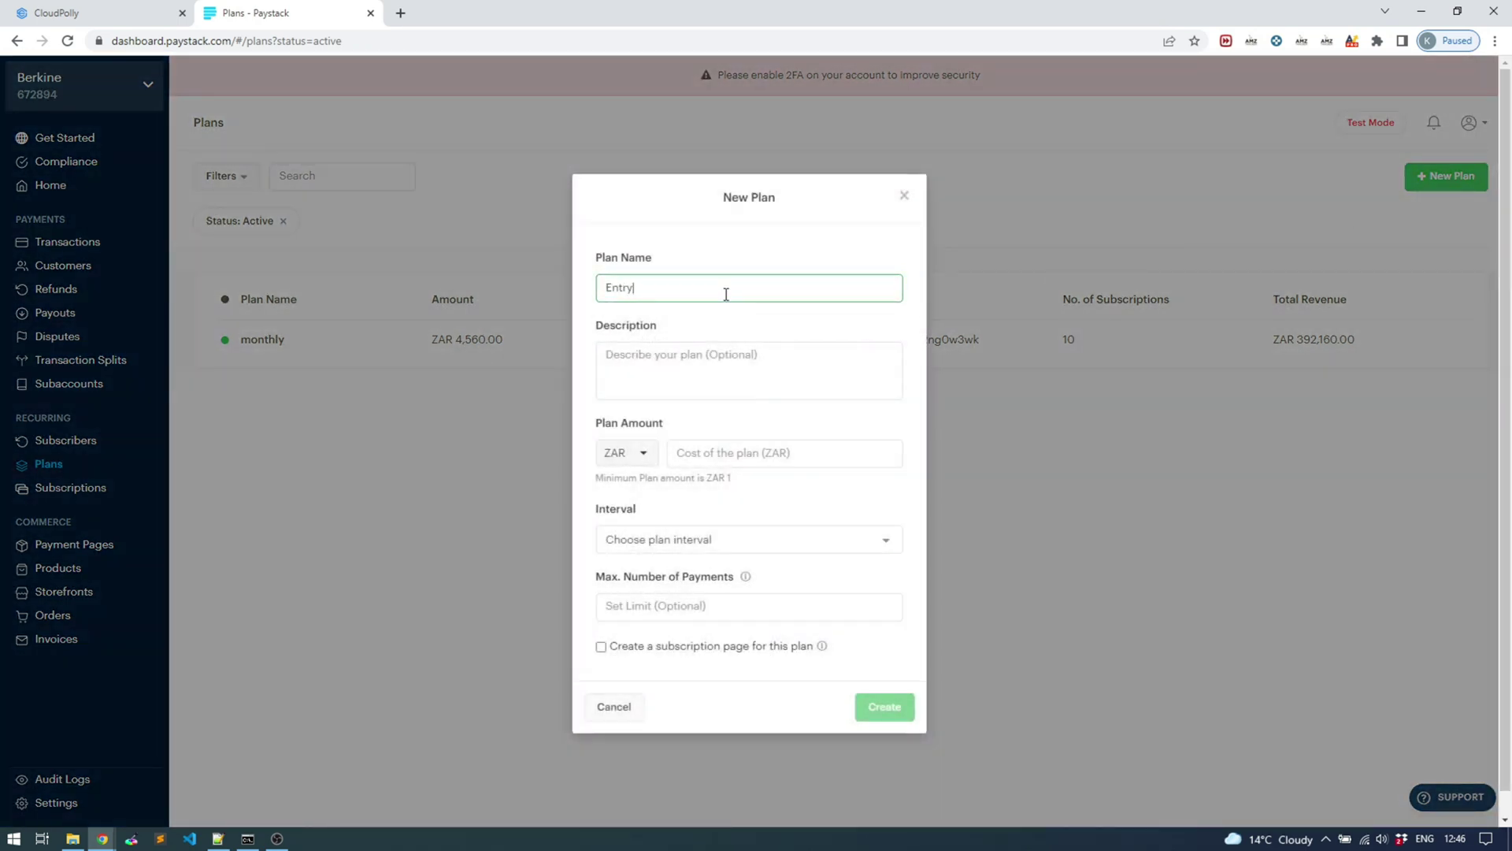
{"action": "left_click", "coordinate": [712, 350]}
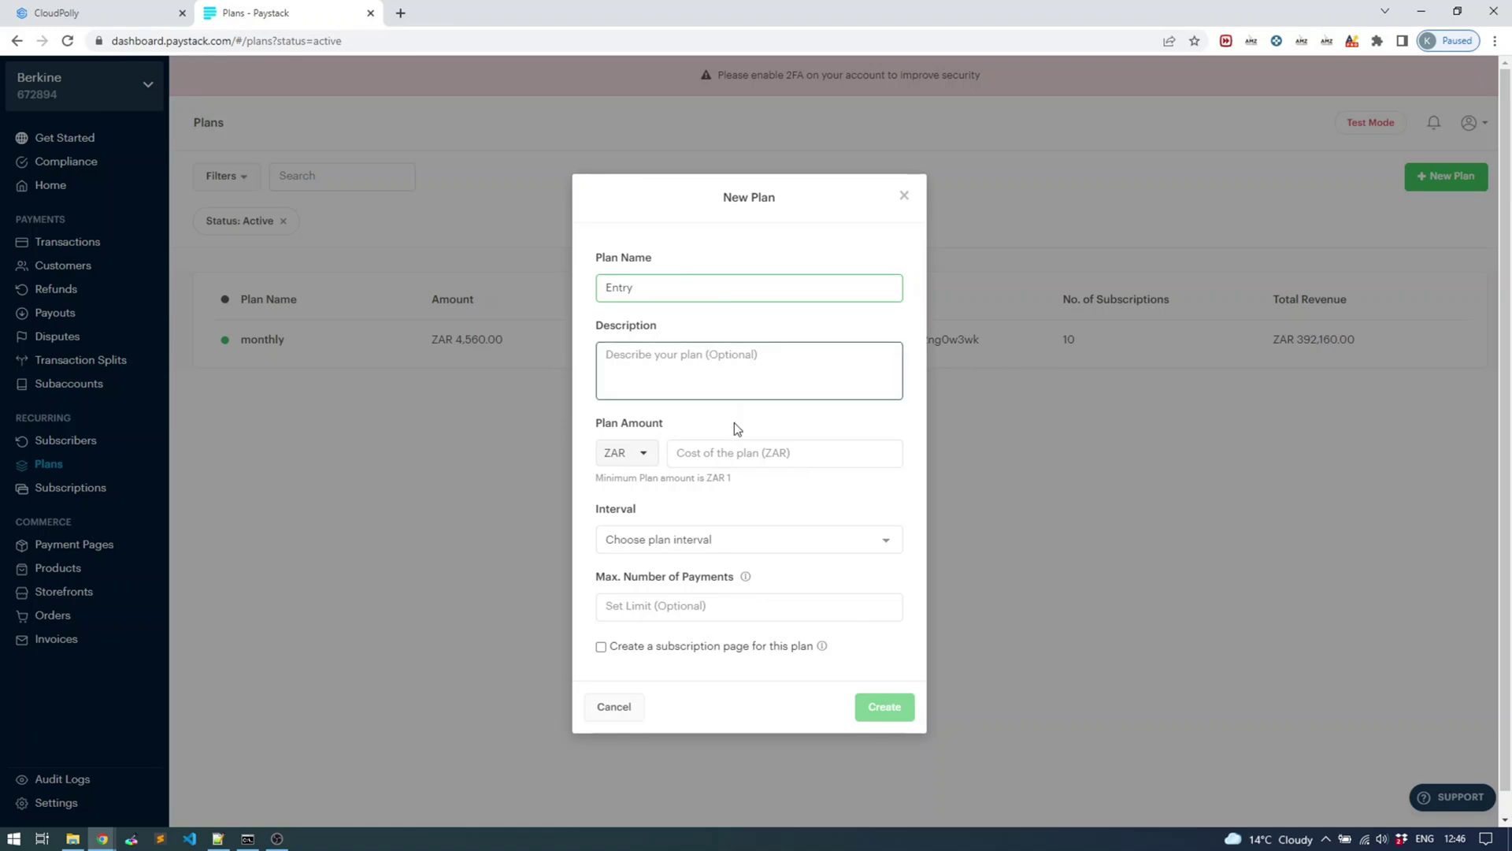
{"action": "left_click", "coordinate": [736, 451]}
{"action": "type", "text": "200"}
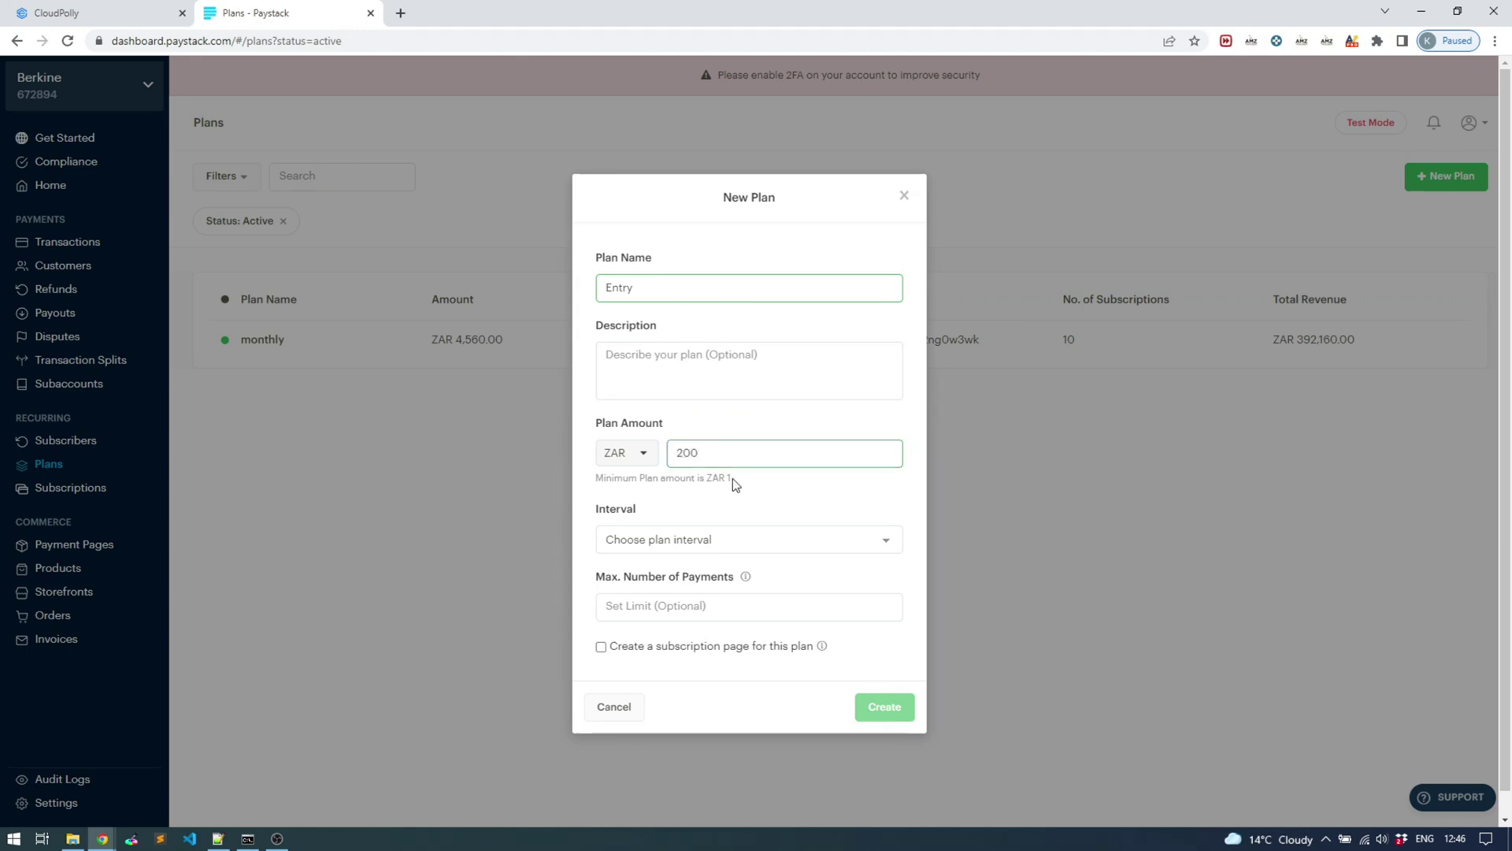
{"action": "left_click", "coordinate": [715, 541]}
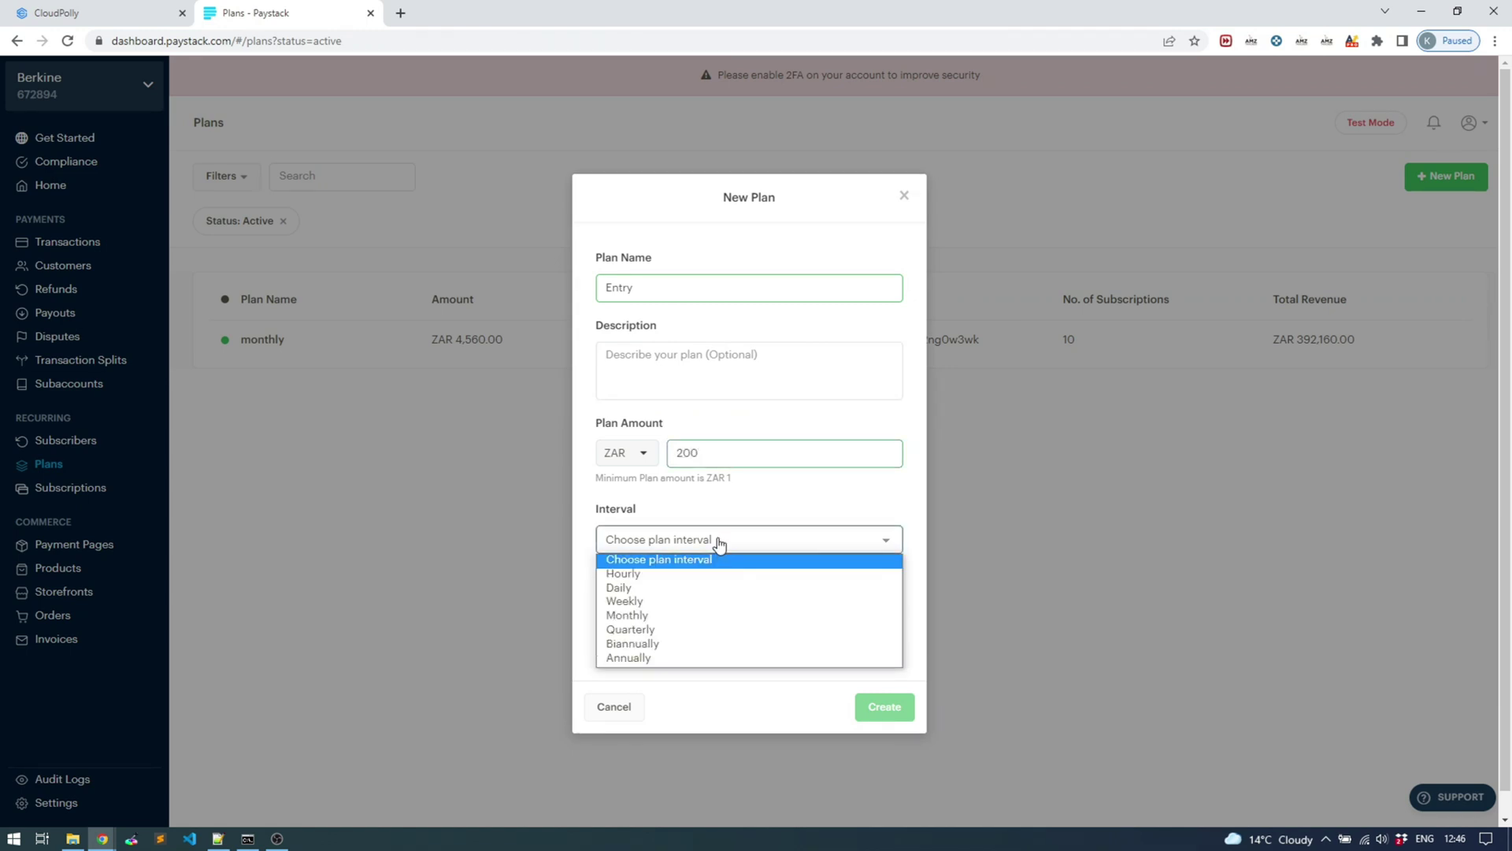
{"action": "left_click", "coordinate": [736, 615]}
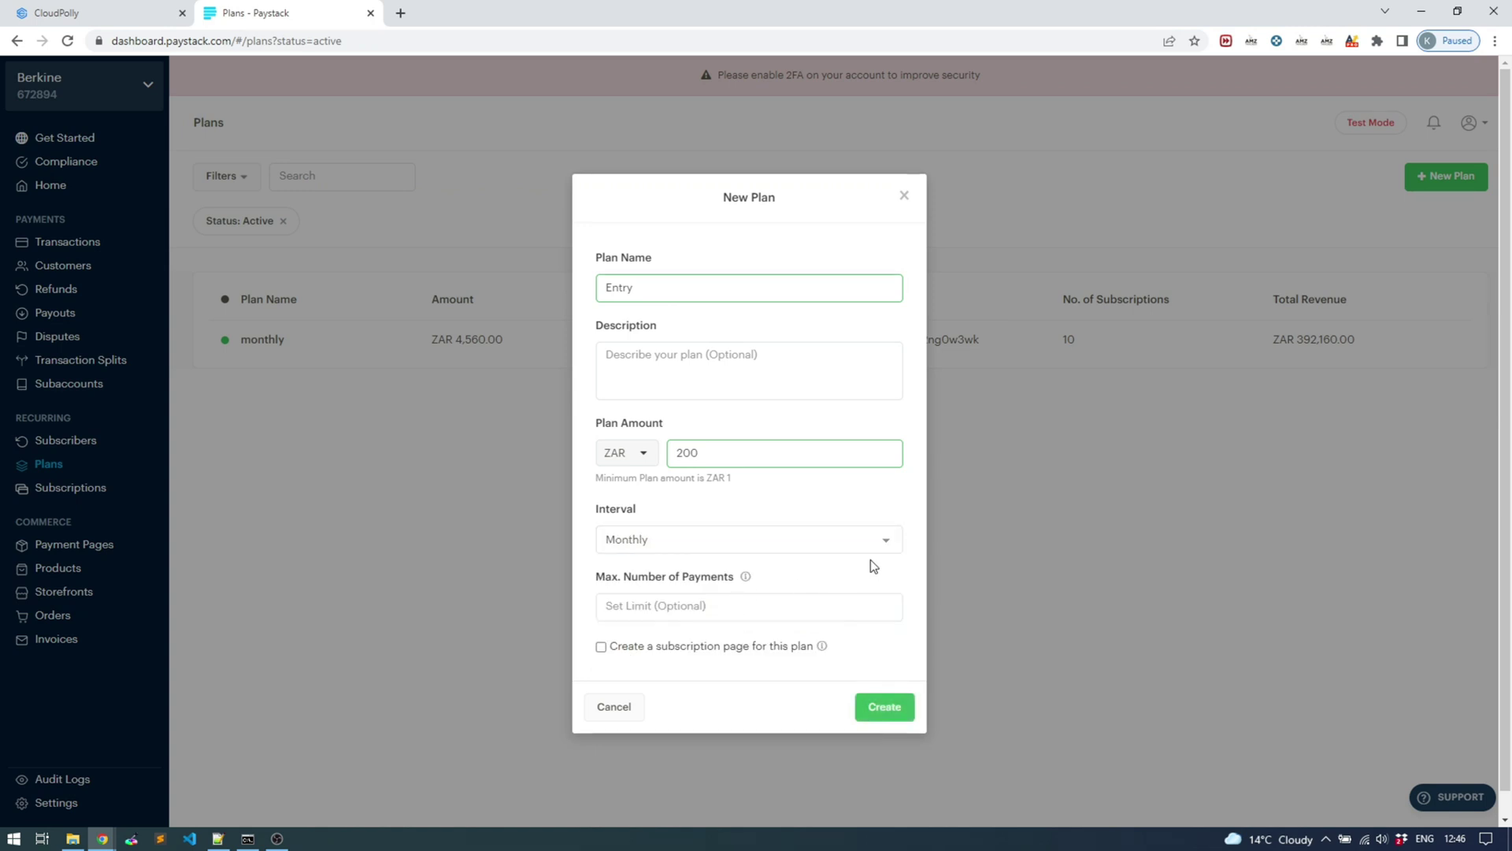
{"action": "scroll", "coordinate": [870, 559], "scroll_direction": "down", "scroll_amount": 1}
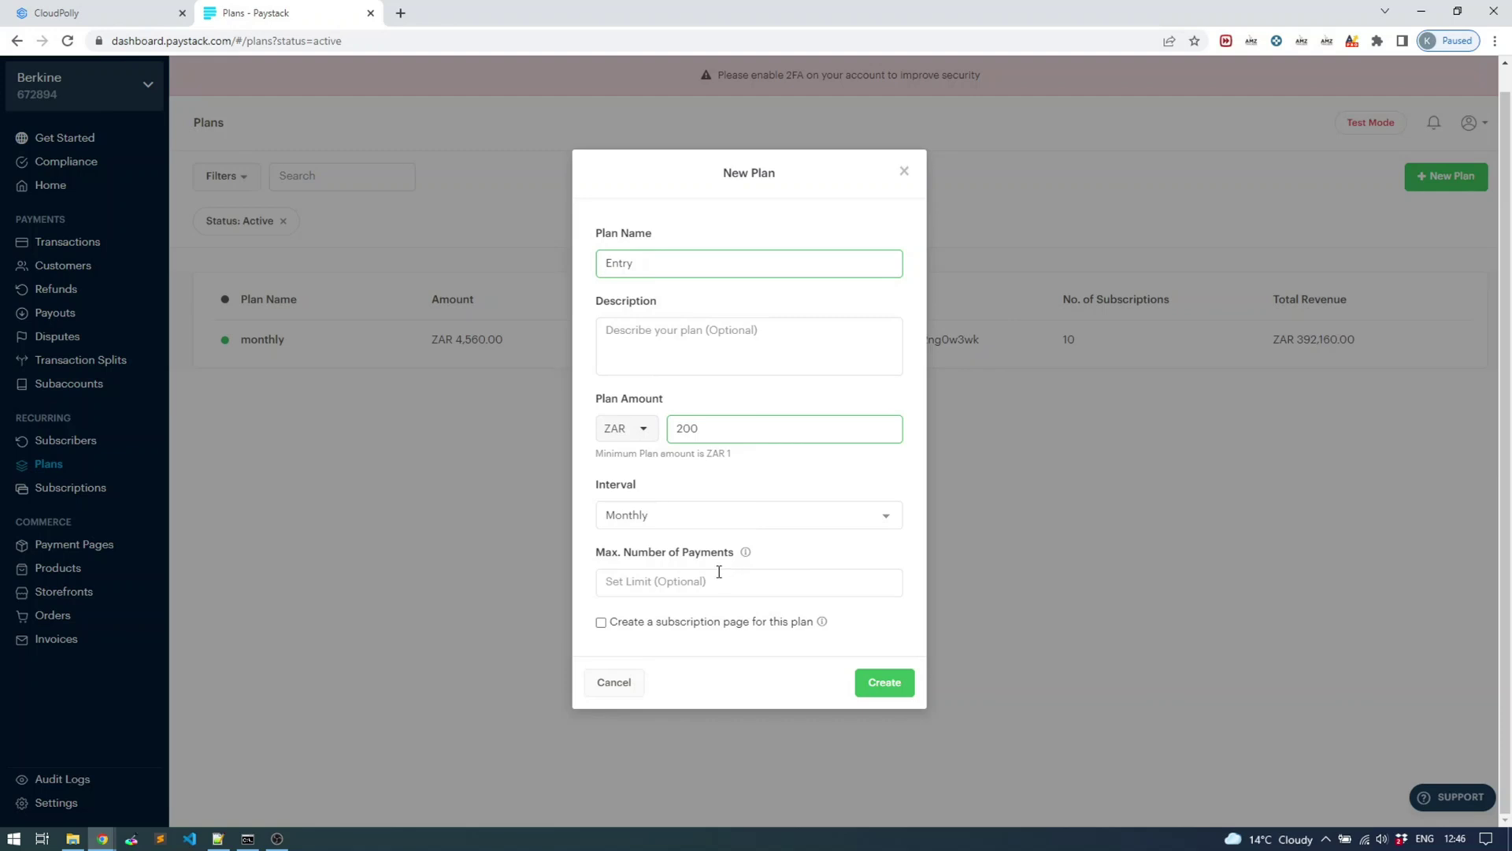
{"action": "mouse_move", "coordinate": [749, 556]}
{"action": "left_click", "coordinate": [882, 682]}
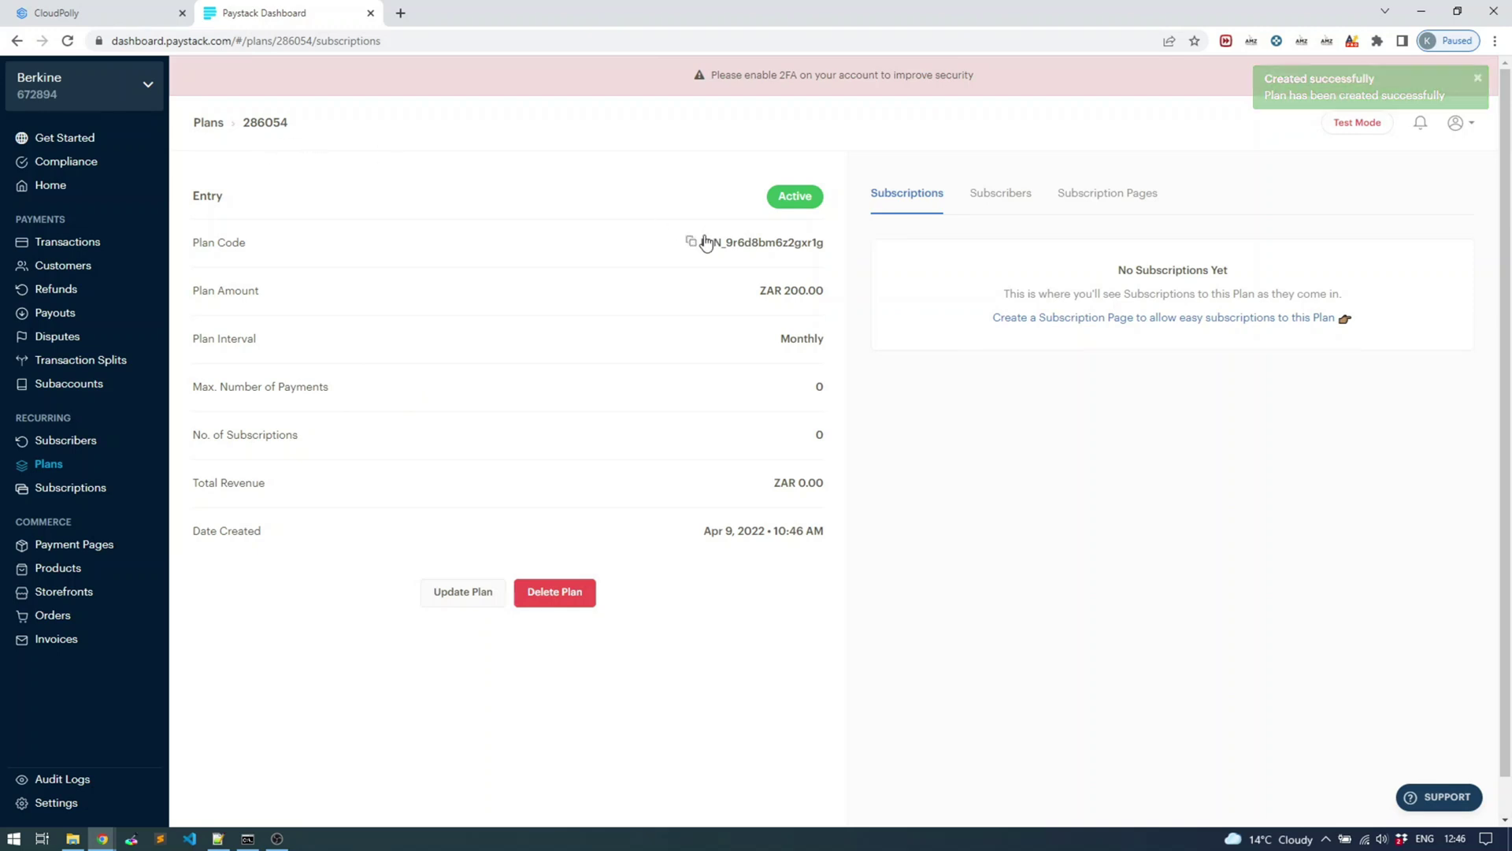
Copy the Entry plan code and return to the CloudPolly plan form
{"action": "left_click_drag", "start_coordinate": [700, 242], "coordinate": [826, 244]}
{"action": "key", "text": "ctrl+c"}
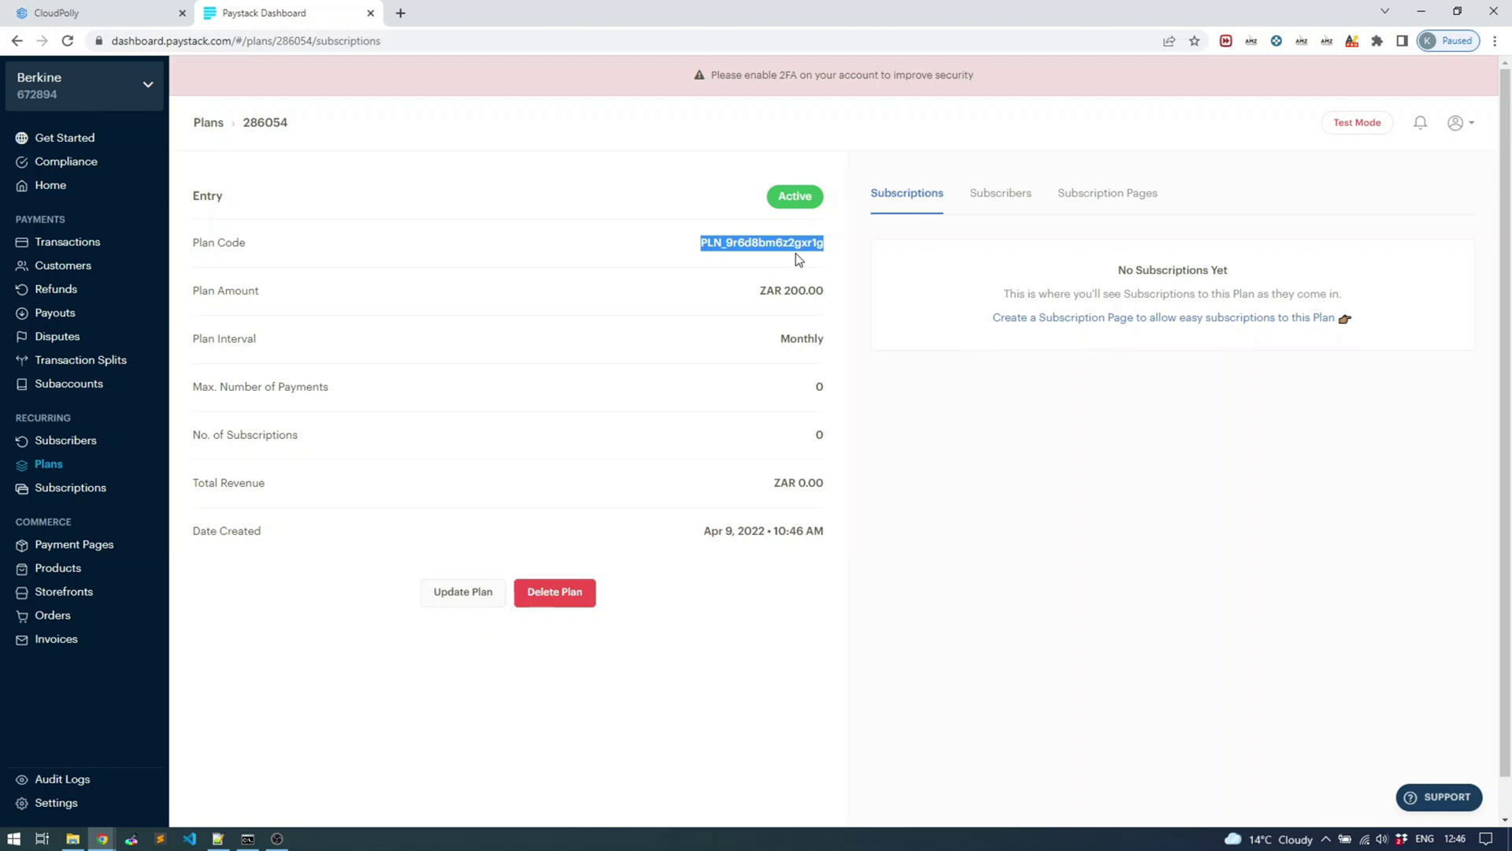
{"action": "left_click", "coordinate": [138, 14]}
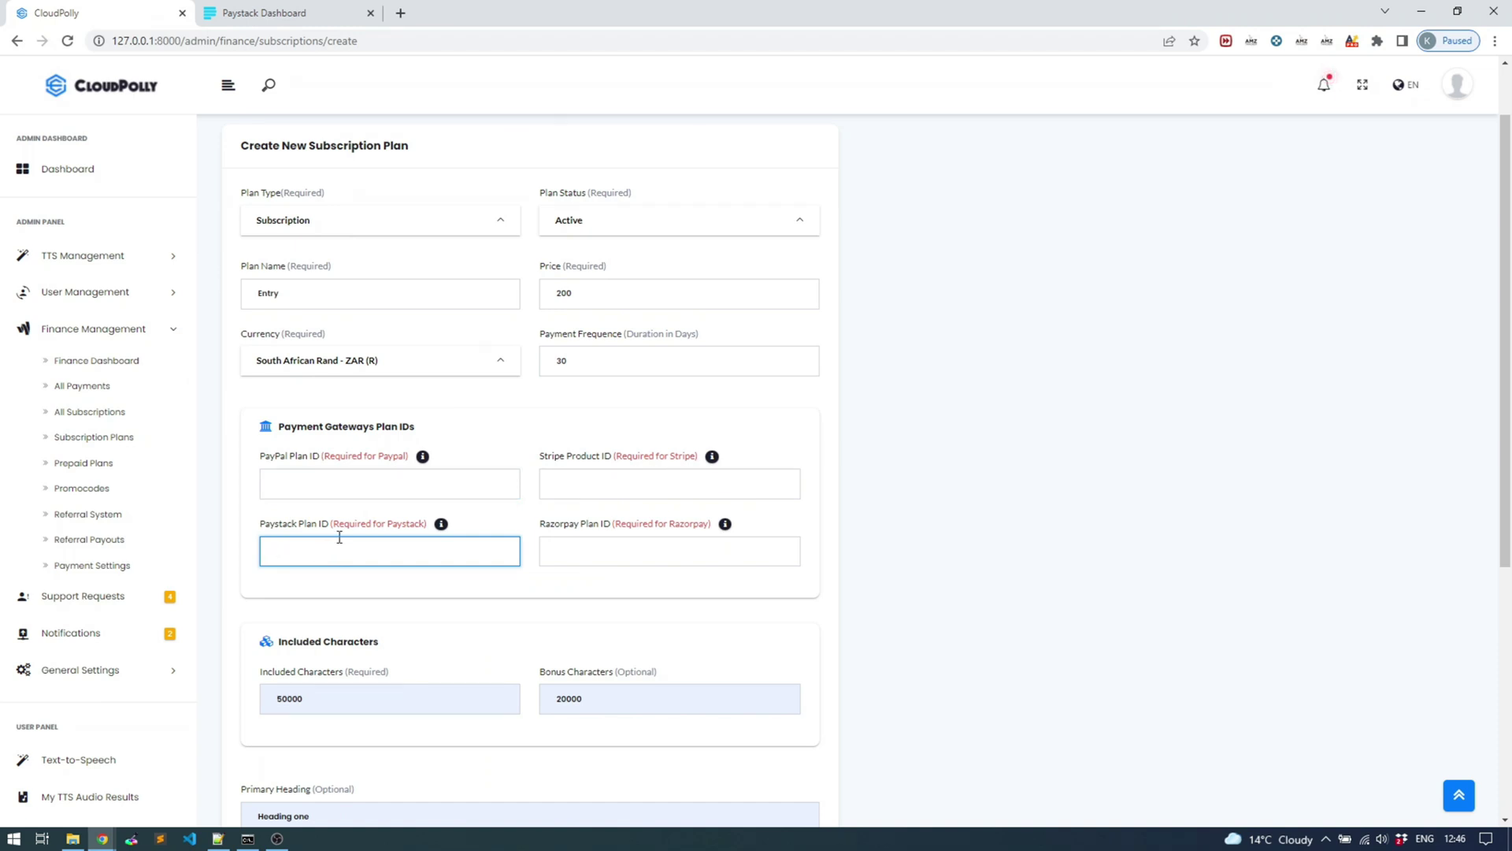
Paste the Paystack plan code into the Paystack Plan ID field, replacing the wrong paste
{"action": "type", "text": "https://YOURDOMAINNAME/webhooks/paystack"}
{"action": "left_click", "coordinate": [306, 18]}
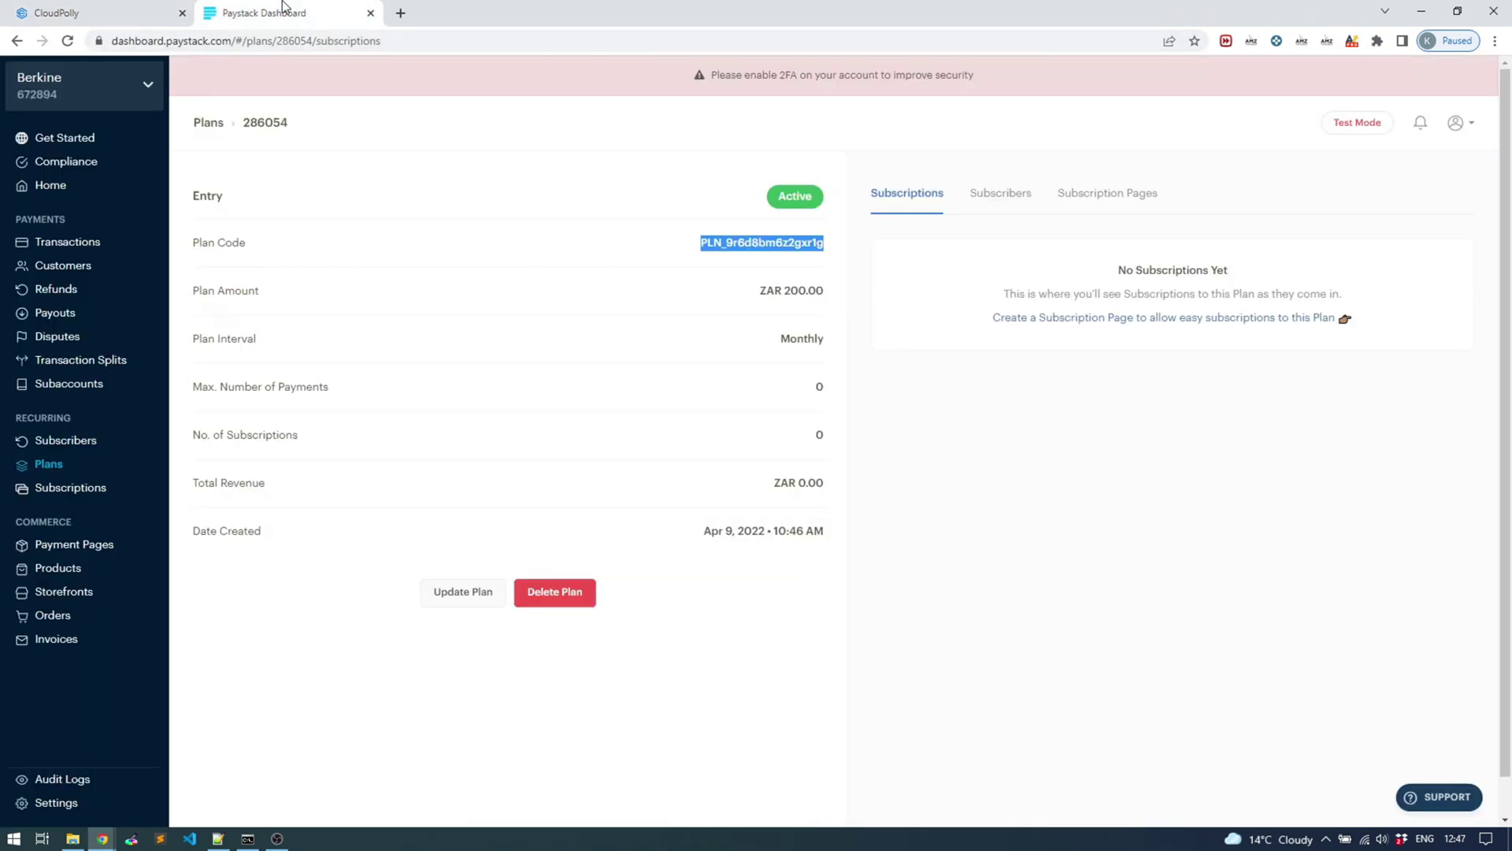
{"action": "left_click", "coordinate": [155, 18]}
{"action": "triple_click", "coordinate": [483, 550]}
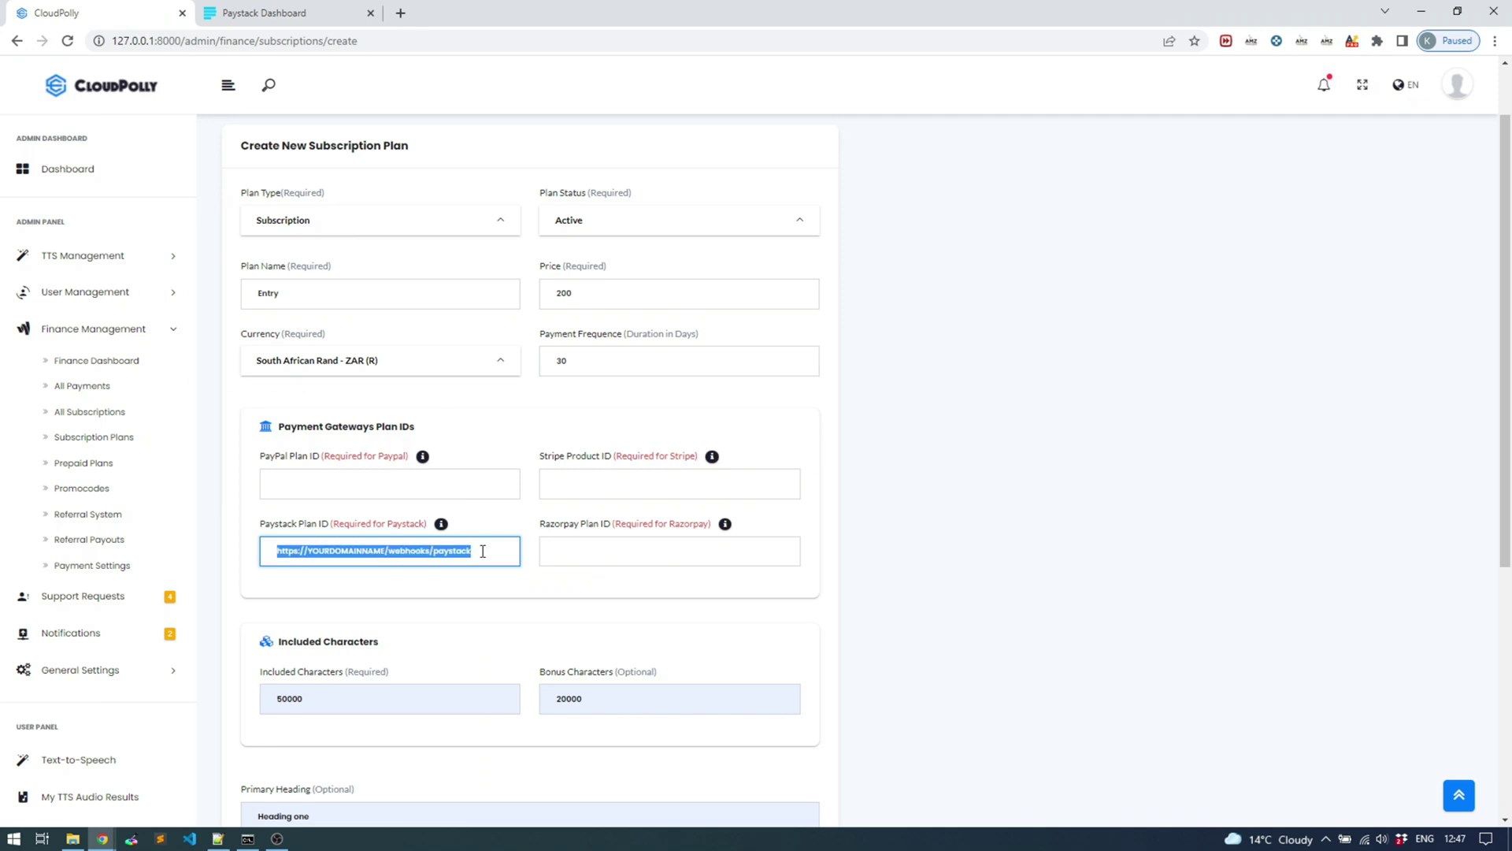
{"action": "key", "text": "ctrl+v"}
{"action": "scroll", "coordinate": [629, 513], "scroll_direction": "down", "scroll_amount": 3}
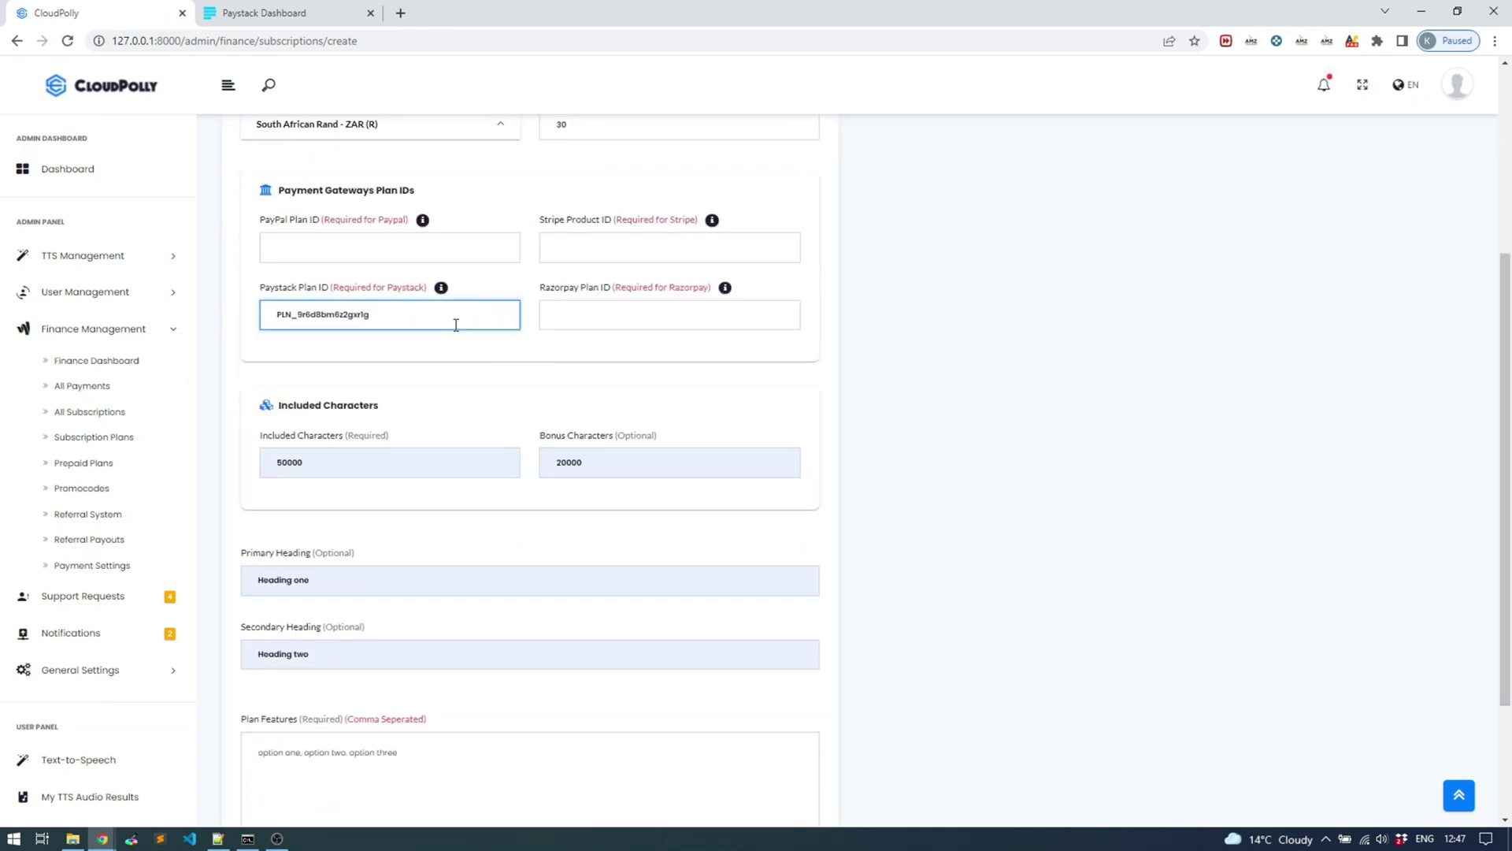
{"action": "scroll", "coordinate": [455, 325], "scroll_direction": "up", "scroll_amount": 1}
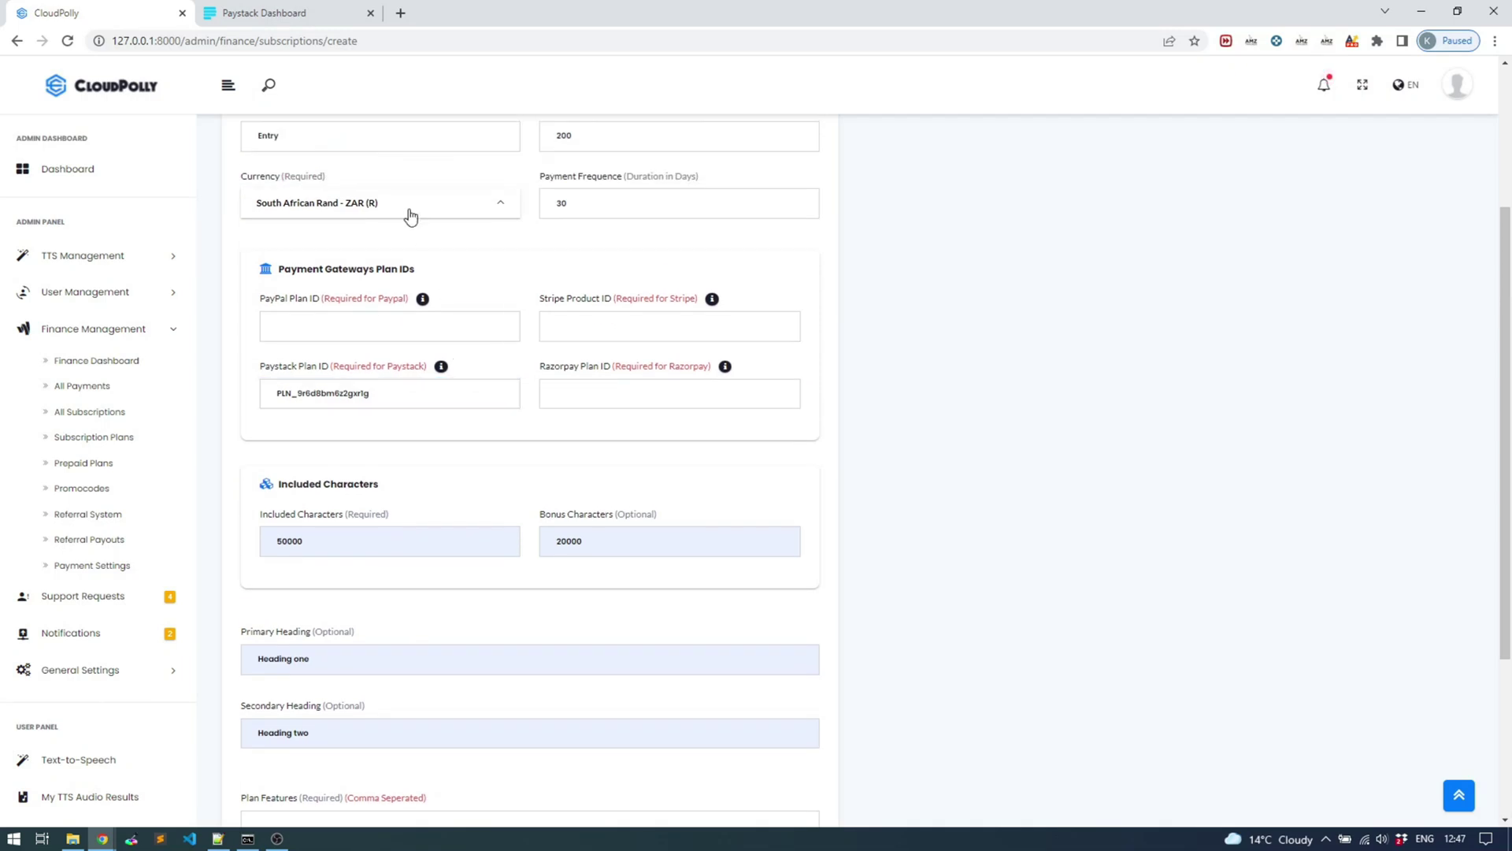
Confirm the ZAR 200.00 amount in Paystack, then create the Entry plan in CloudPolly
{"action": "left_click", "coordinate": [330, 13]}
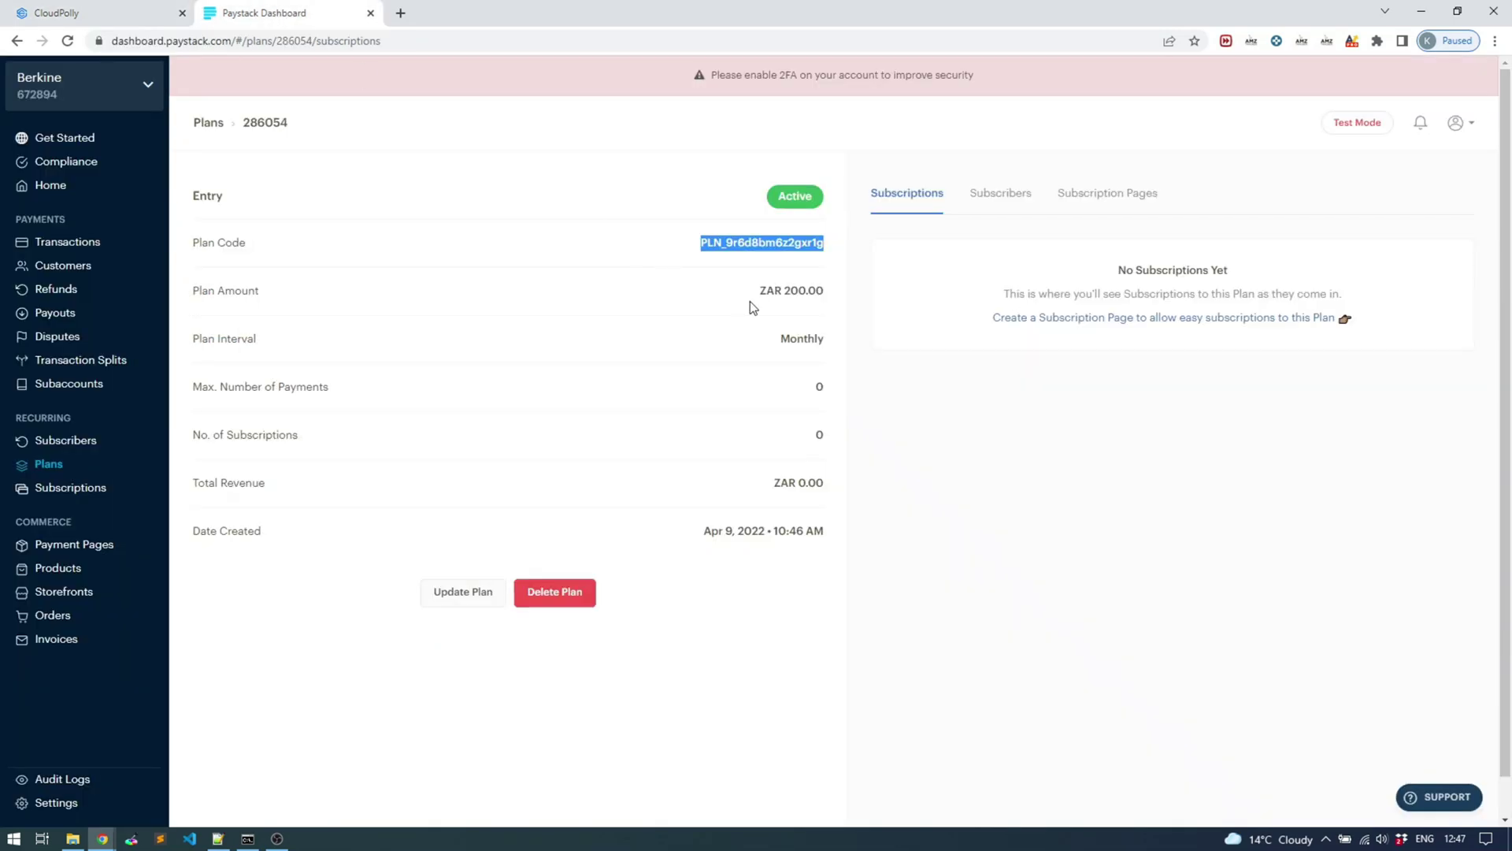
{"action": "left_click_drag", "start_coordinate": [749, 301], "coordinate": [816, 292]}
{"action": "left_click", "coordinate": [131, 20]}
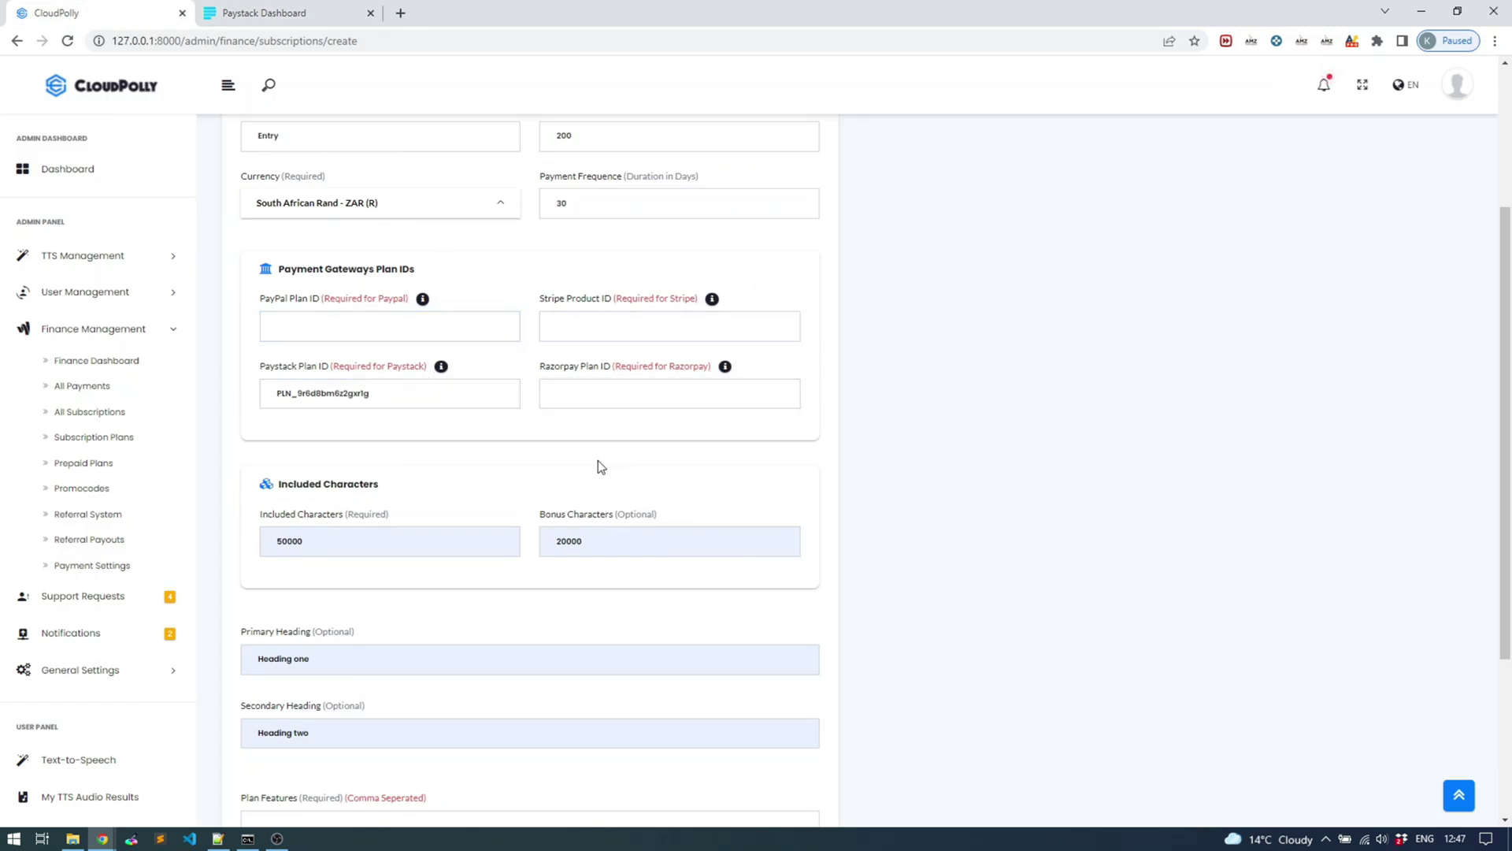
{"action": "left_click", "coordinate": [617, 326]}
{"action": "left_click", "coordinate": [595, 398]}
{"action": "scroll", "coordinate": [631, 432], "scroll_direction": "down", "scroll_amount": 3}
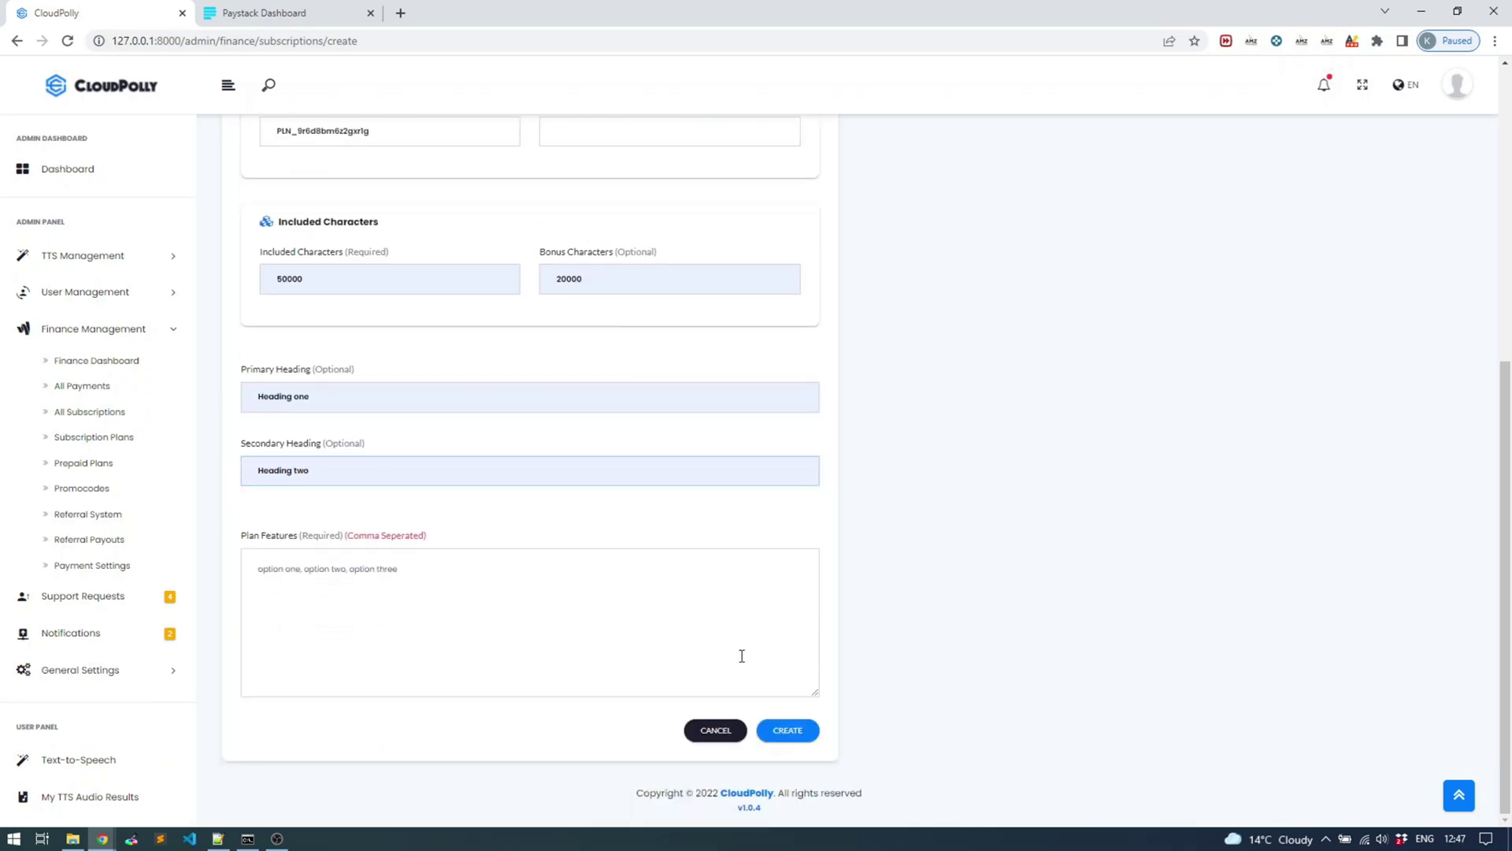
{"action": "left_click", "coordinate": [789, 732]}
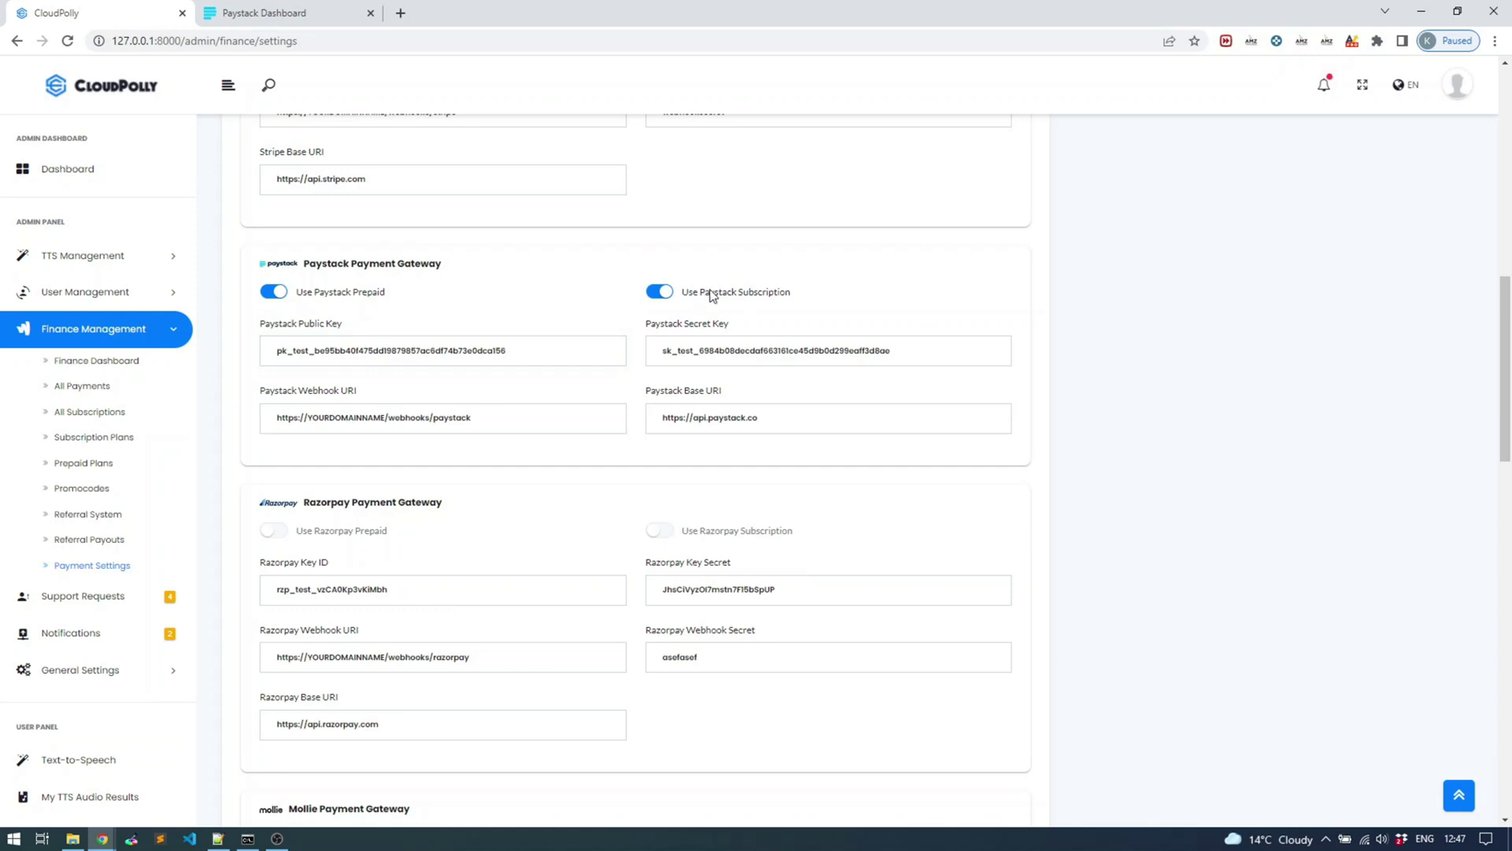
Toggle Paystack Prepaid and Paystack Subscription off and back on, leaving both enabled
{"action": "left_click", "coordinate": [761, 293]}
{"action": "left_click_drag", "start_coordinate": [300, 297], "coordinate": [386, 299]}
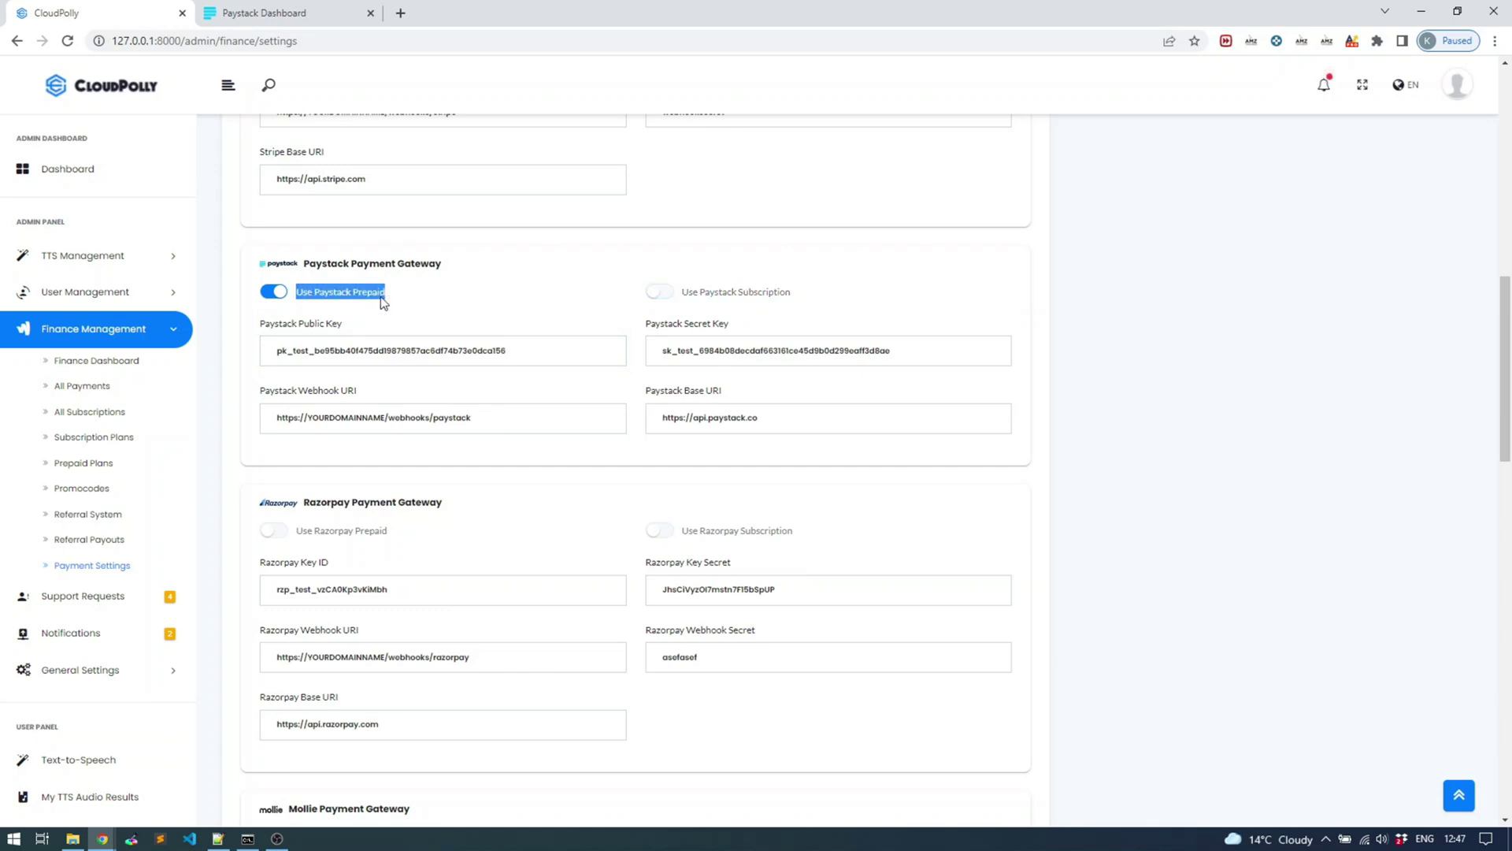
{"action": "left_click", "coordinate": [368, 300]}
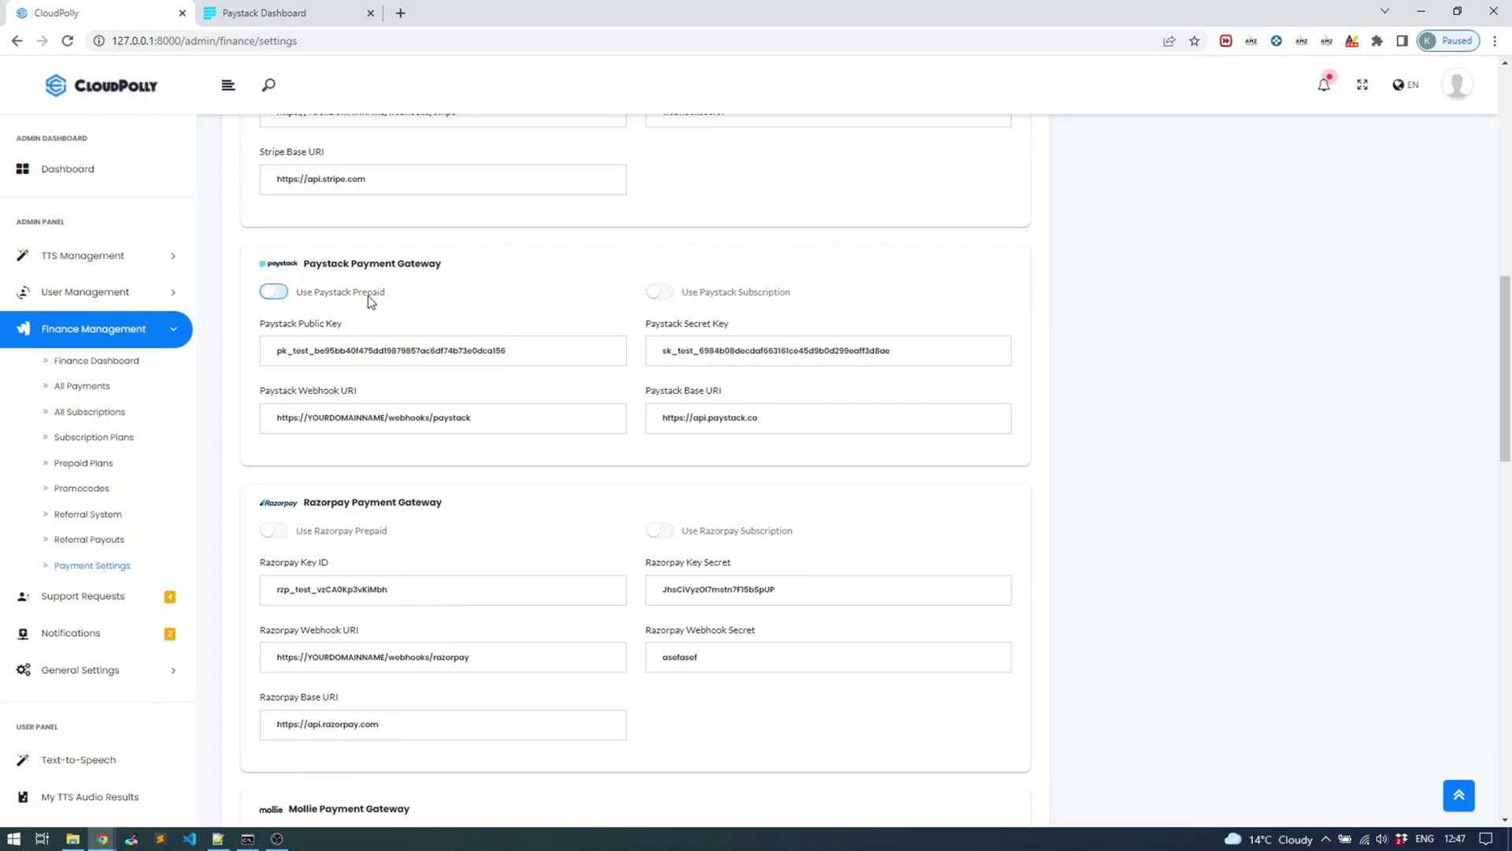
{"action": "left_click", "coordinate": [277, 287]}
{"action": "left_click", "coordinate": [658, 293]}
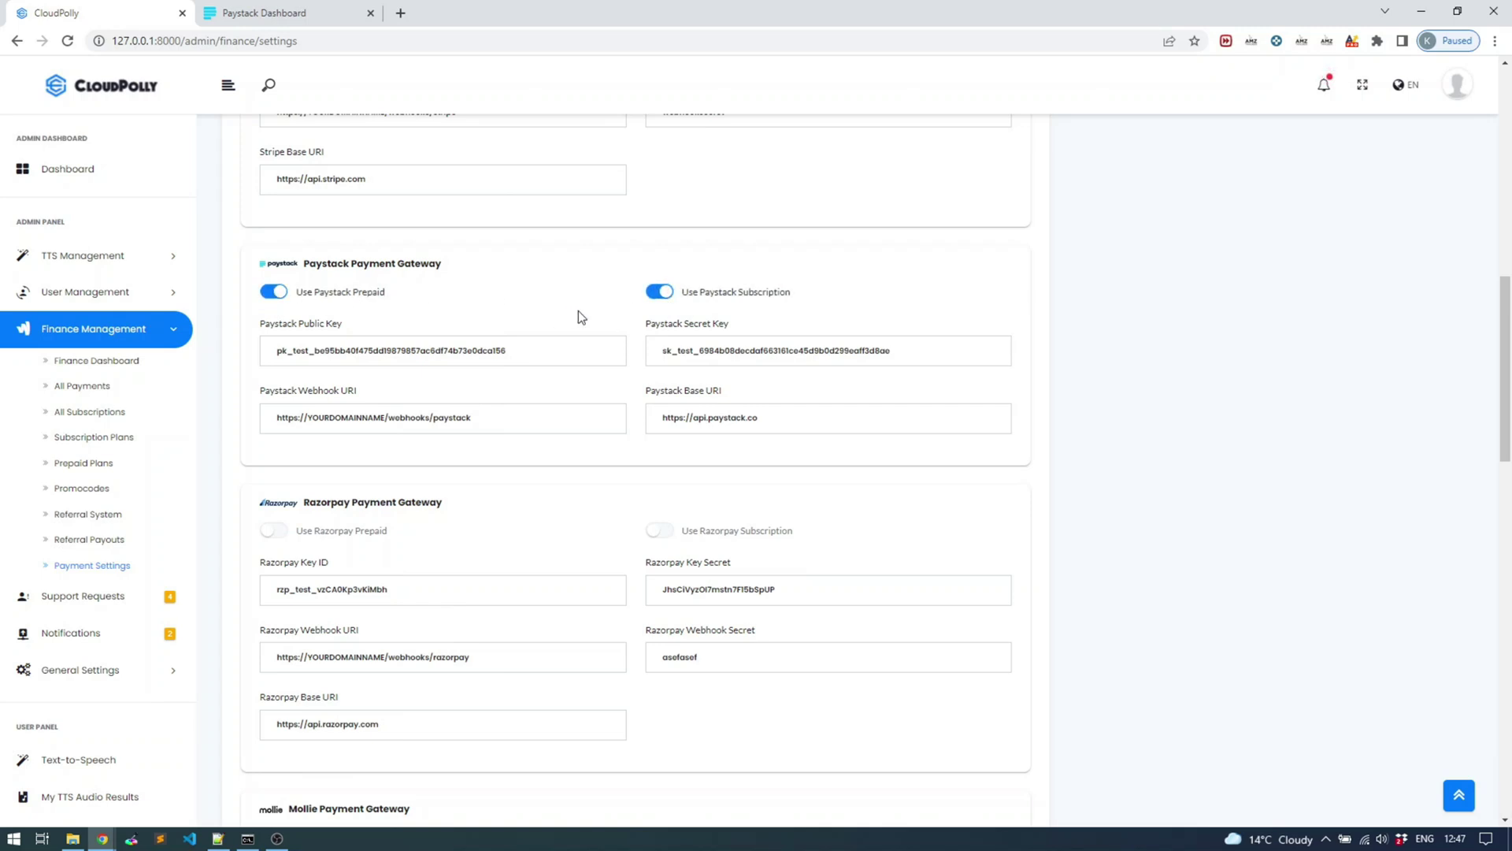
{"action": "scroll", "coordinate": [852, 707], "scroll_direction": "down", "scroll_amount": 8}
{"action": "scroll", "coordinate": [886, 719], "scroll_direction": "down", "scroll_amount": 5}
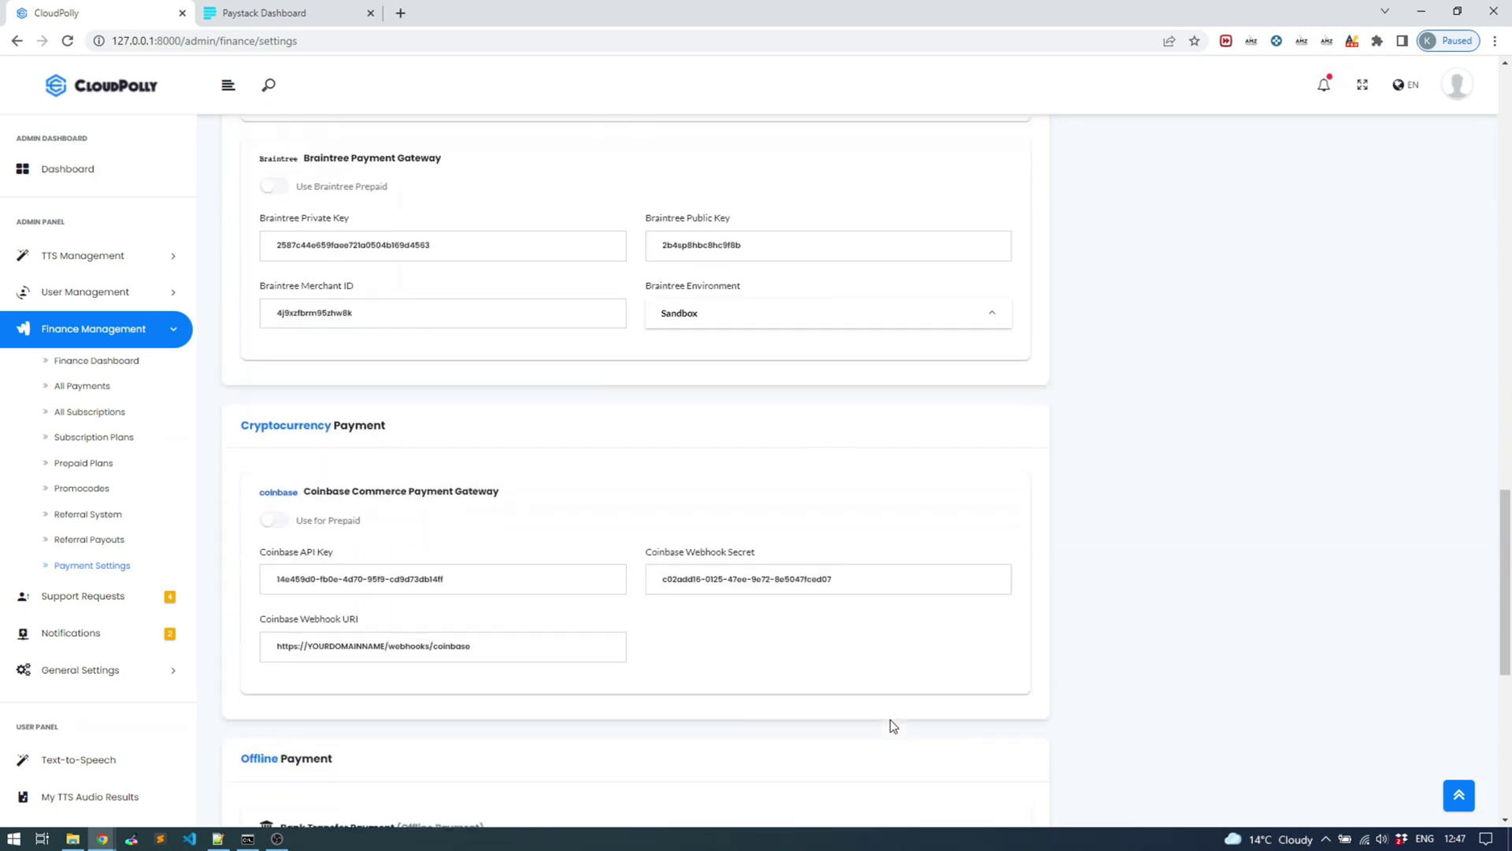
{"action": "scroll", "coordinate": [914, 713], "scroll_direction": "up", "scroll_amount": 20}
{"action": "scroll", "coordinate": [896, 707], "scroll_direction": "down", "scroll_amount": 9}
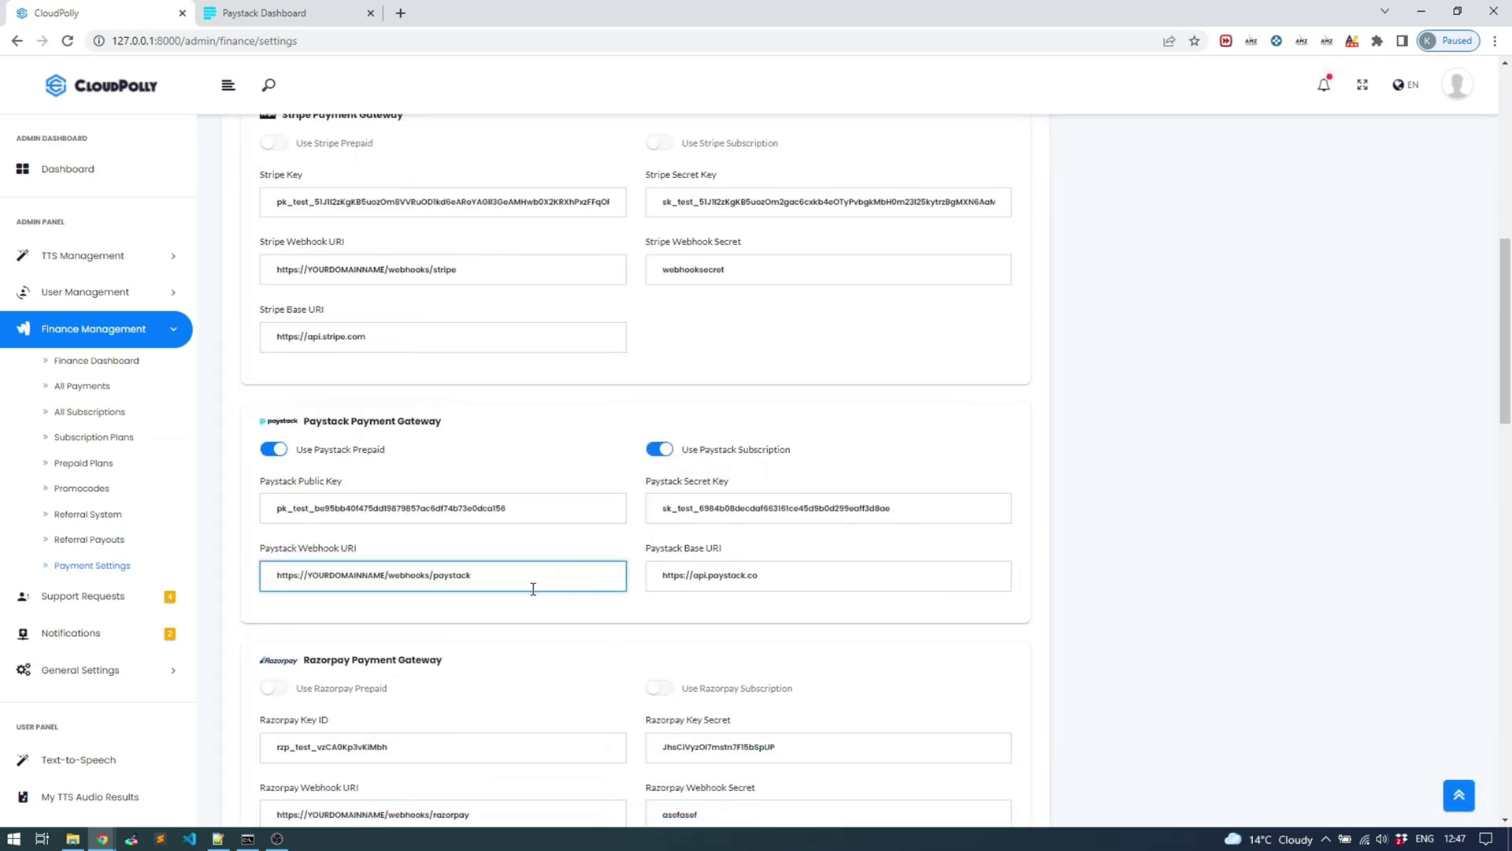
{"action": "left_click", "coordinate": [102, 332]}
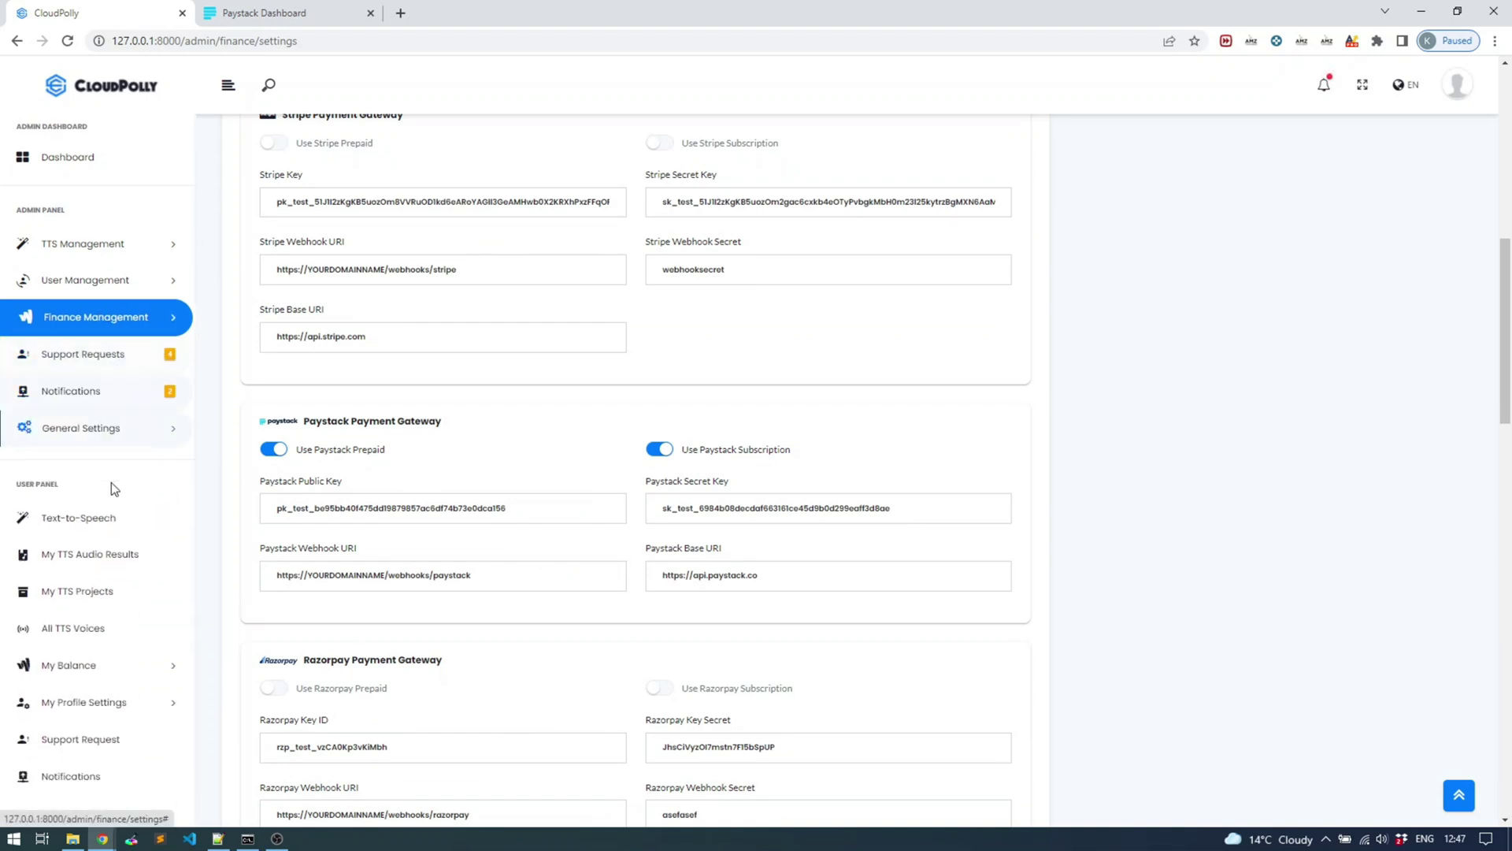
Open the Entry plan checkout from My Balance > Subscribe Now, totalling 226.00 ZAR with tax
{"action": "left_click", "coordinate": [101, 666]}
{"action": "scroll", "coordinate": [109, 573], "scroll_direction": "down", "scroll_amount": 1}
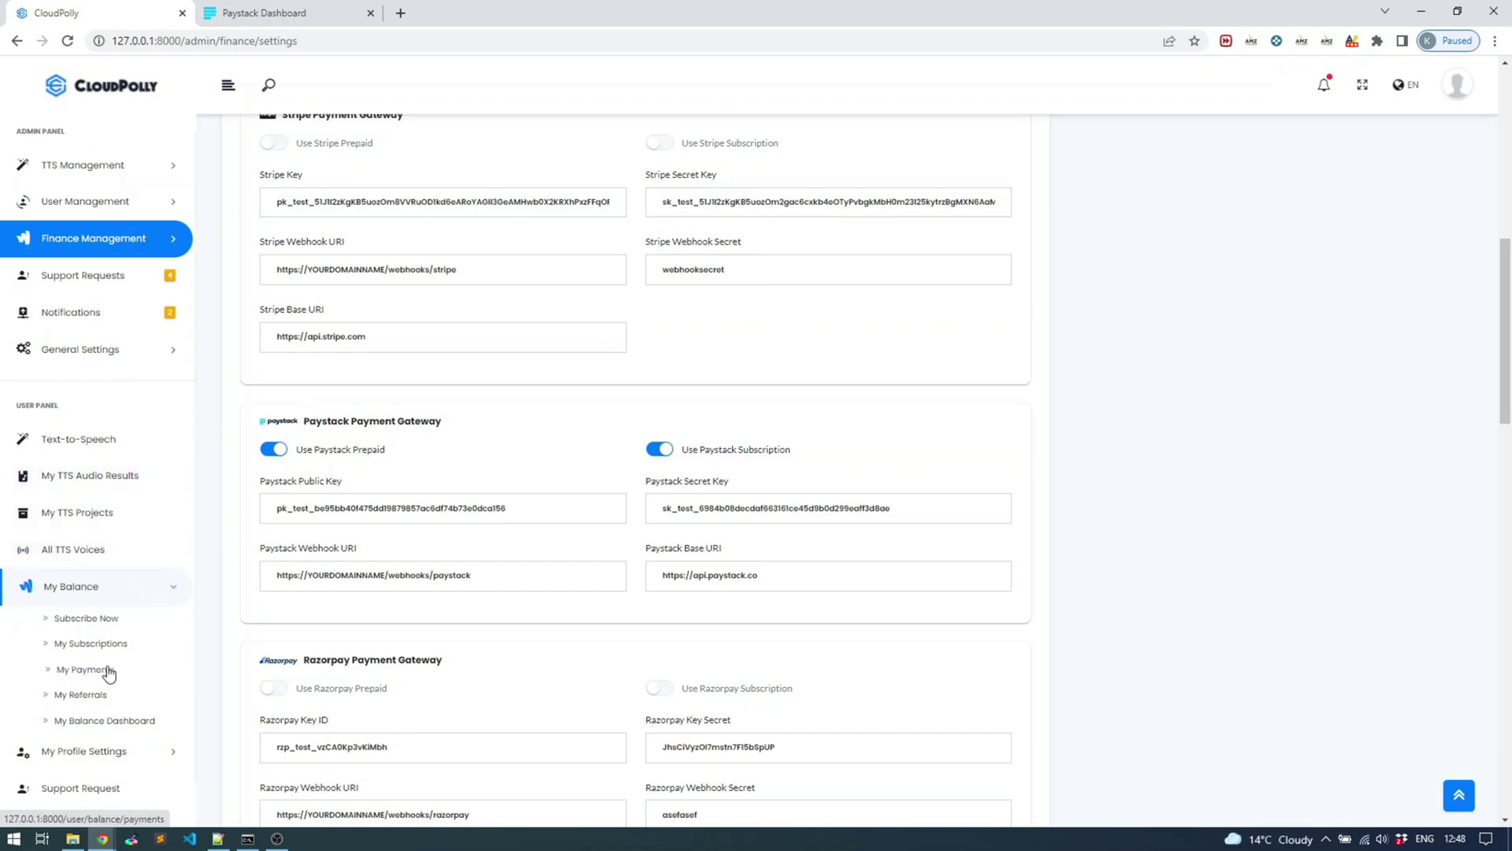
{"action": "left_click", "coordinate": [84, 618]}
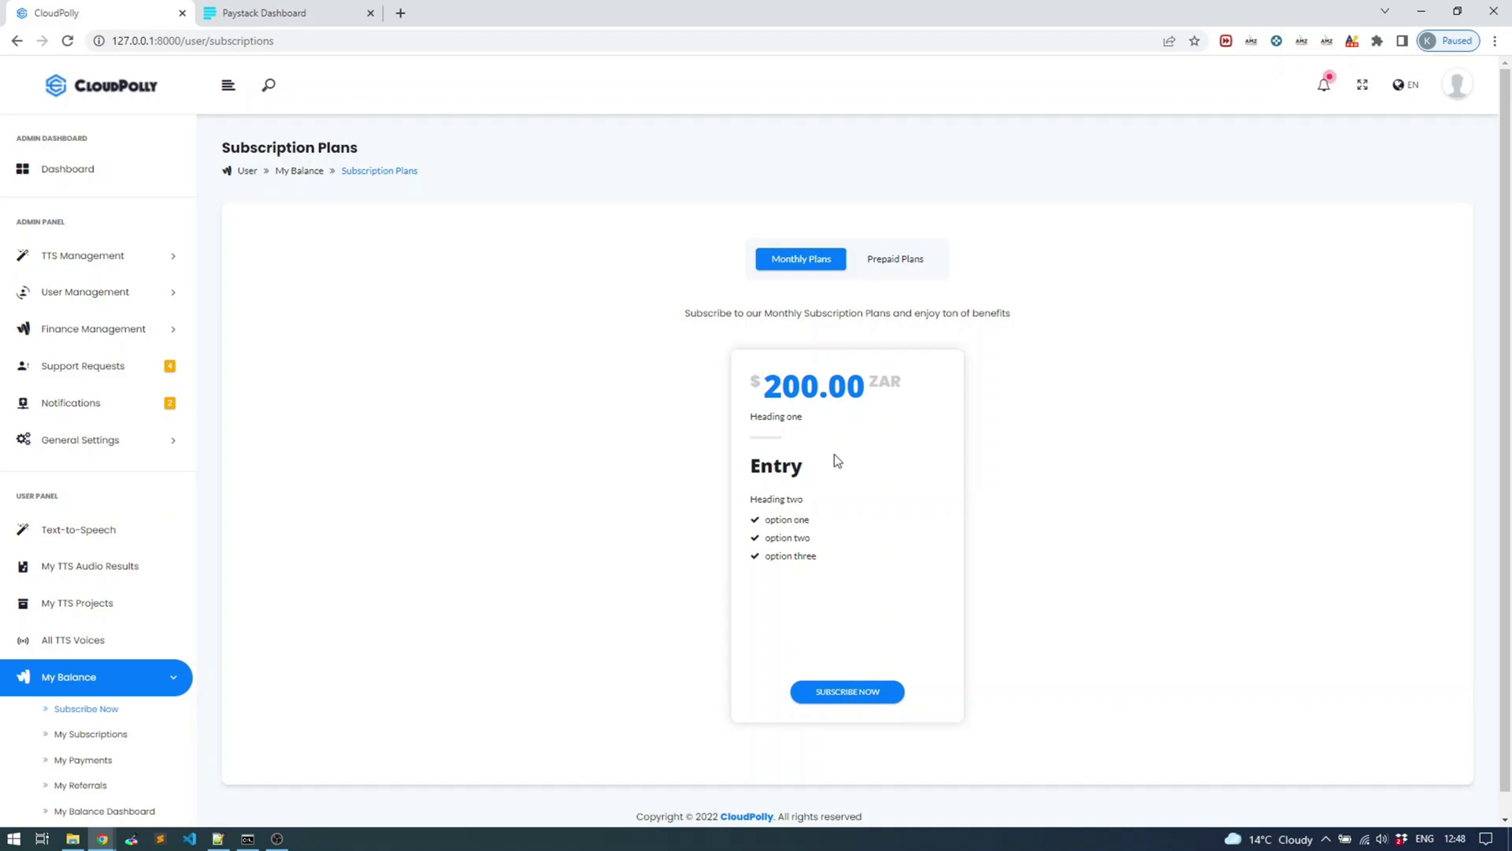
{"action": "left_click", "coordinate": [846, 700]}
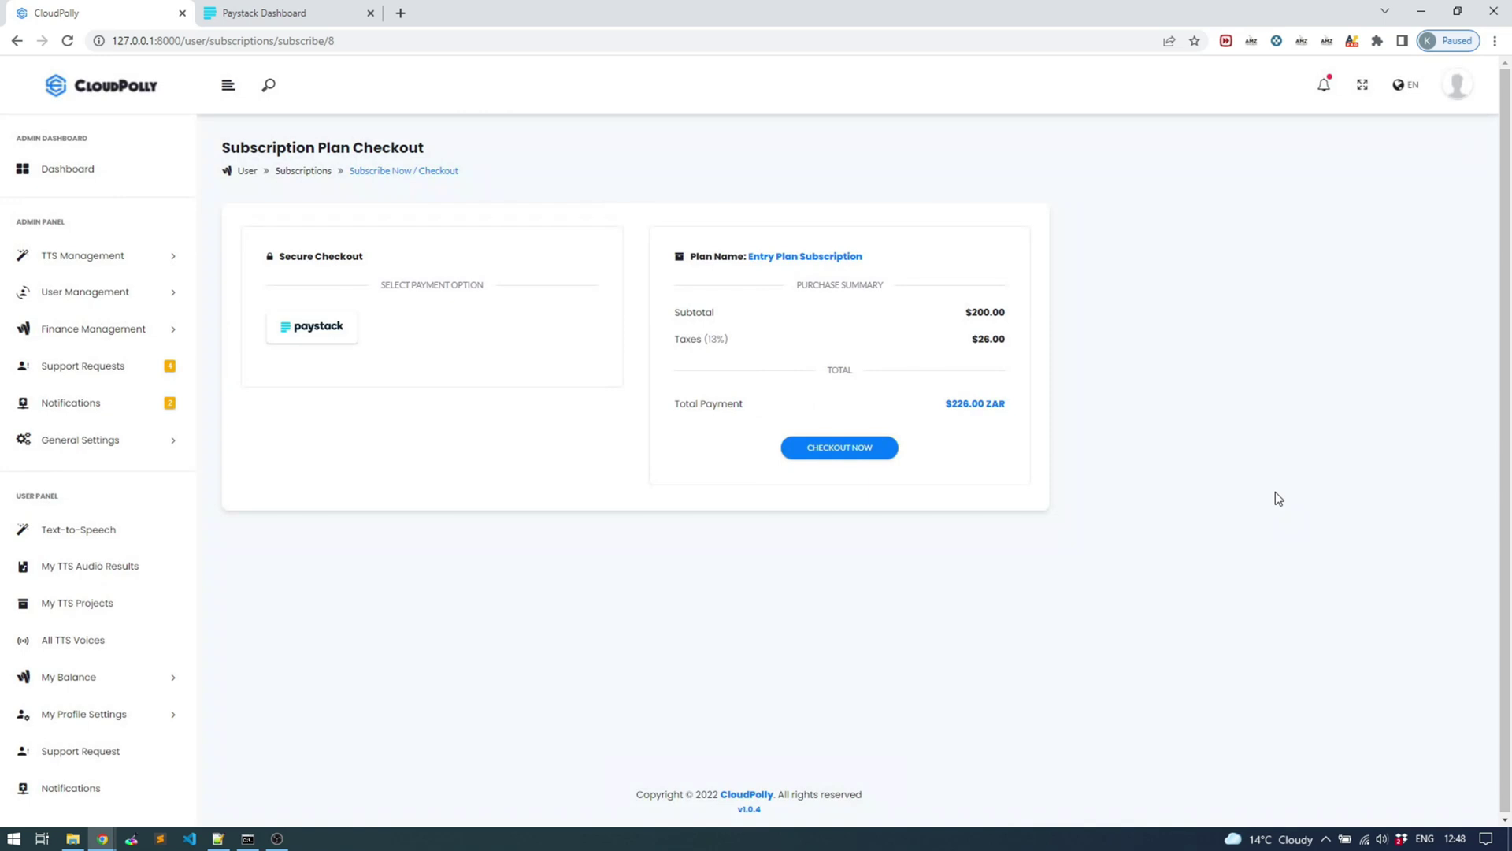
{"action": "left_click_drag", "start_coordinate": [969, 309], "coordinate": [975, 338]}
Check the invoice settings, then open Payment Settings, still using US Dollar at 13% tax
{"action": "left_click", "coordinate": [92, 439]}
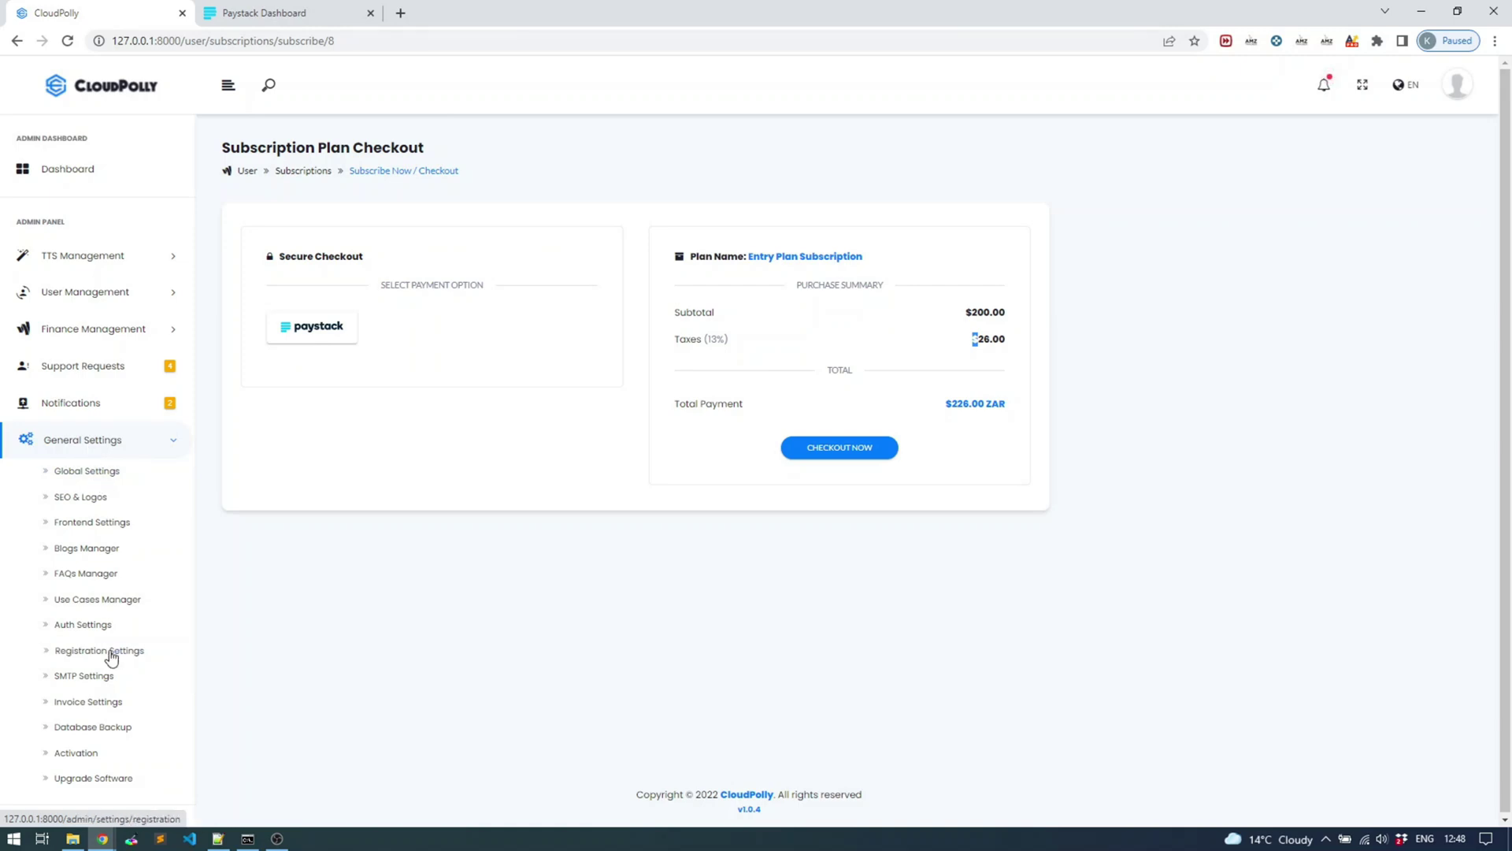
{"action": "left_click", "coordinate": [90, 701]}
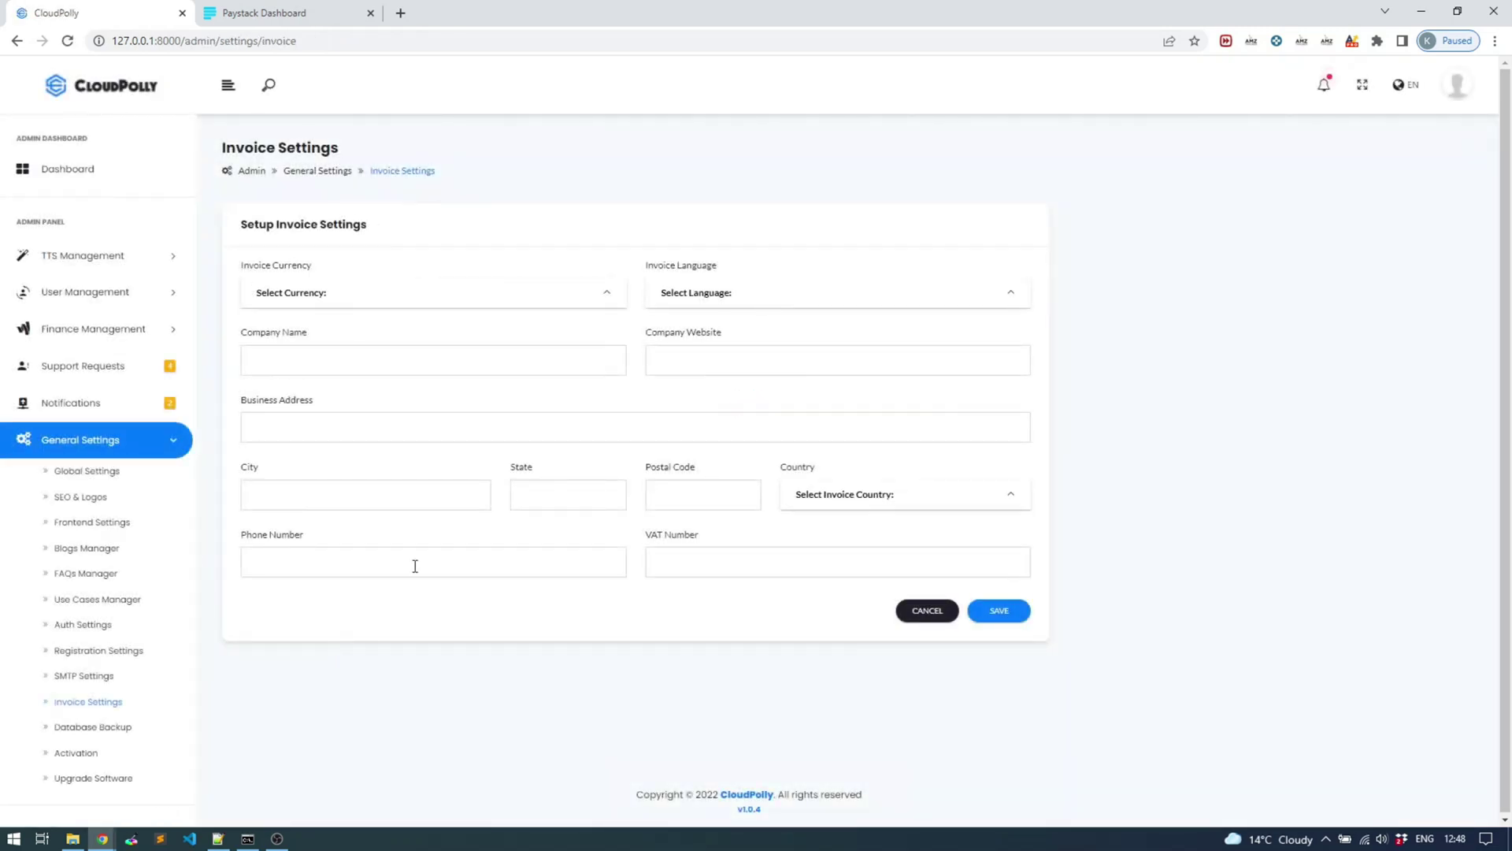
{"action": "left_click", "coordinate": [562, 489]}
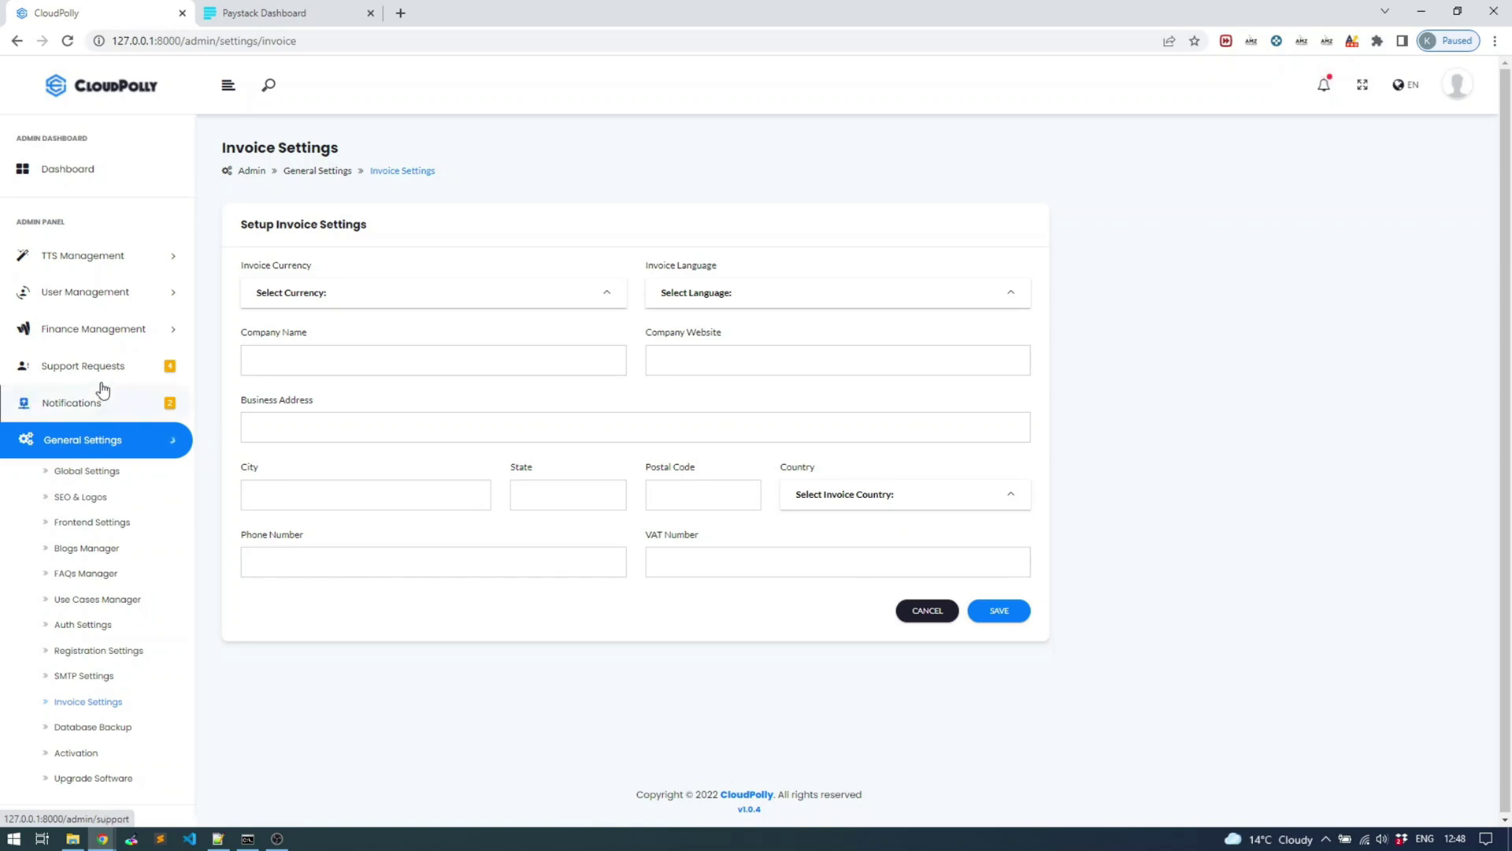
{"action": "left_click", "coordinate": [109, 329]}
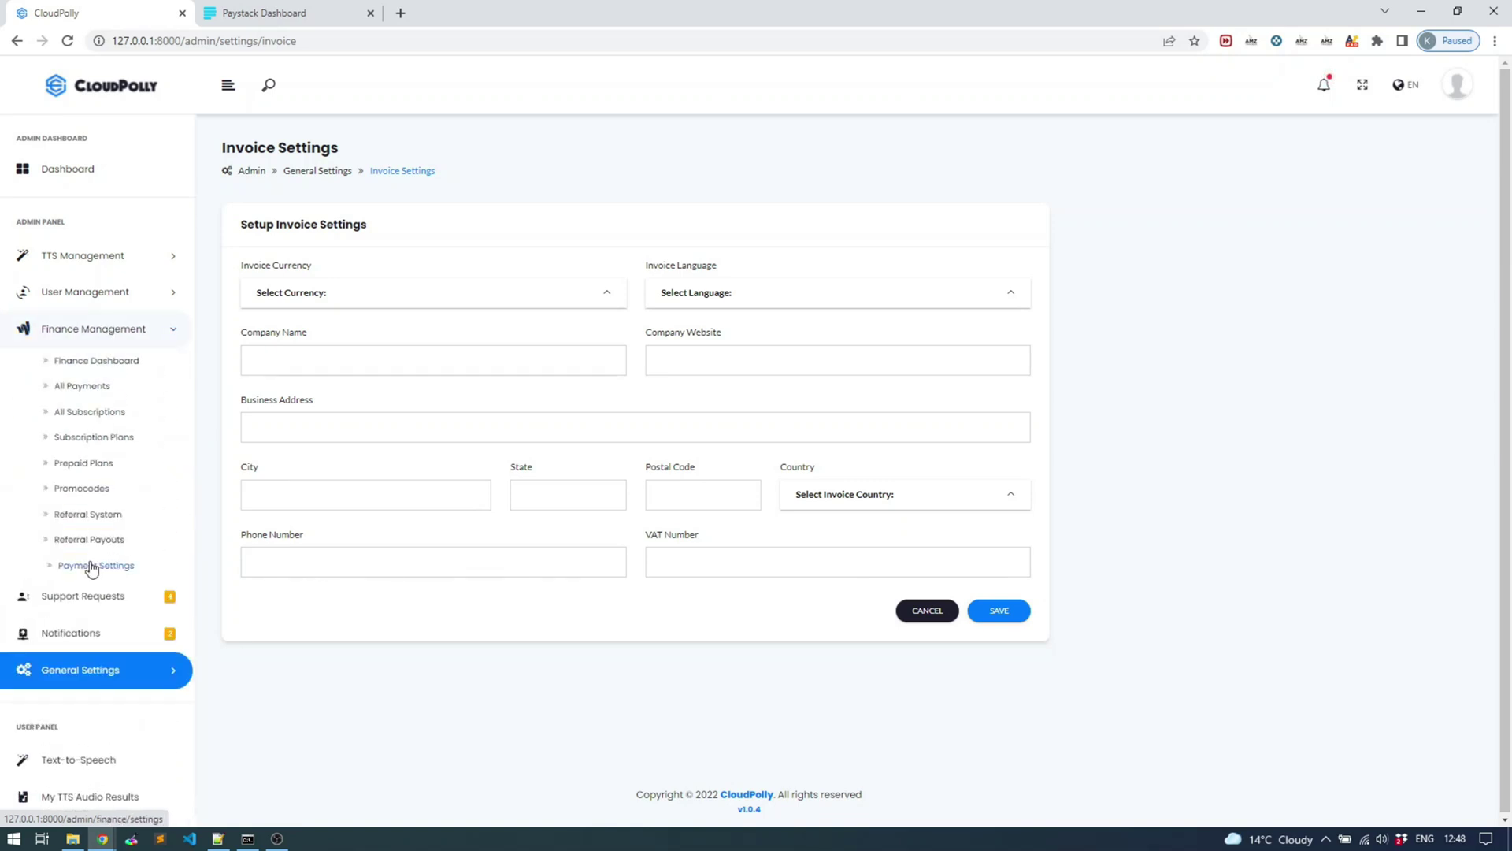
{"action": "left_click", "coordinate": [92, 565]}
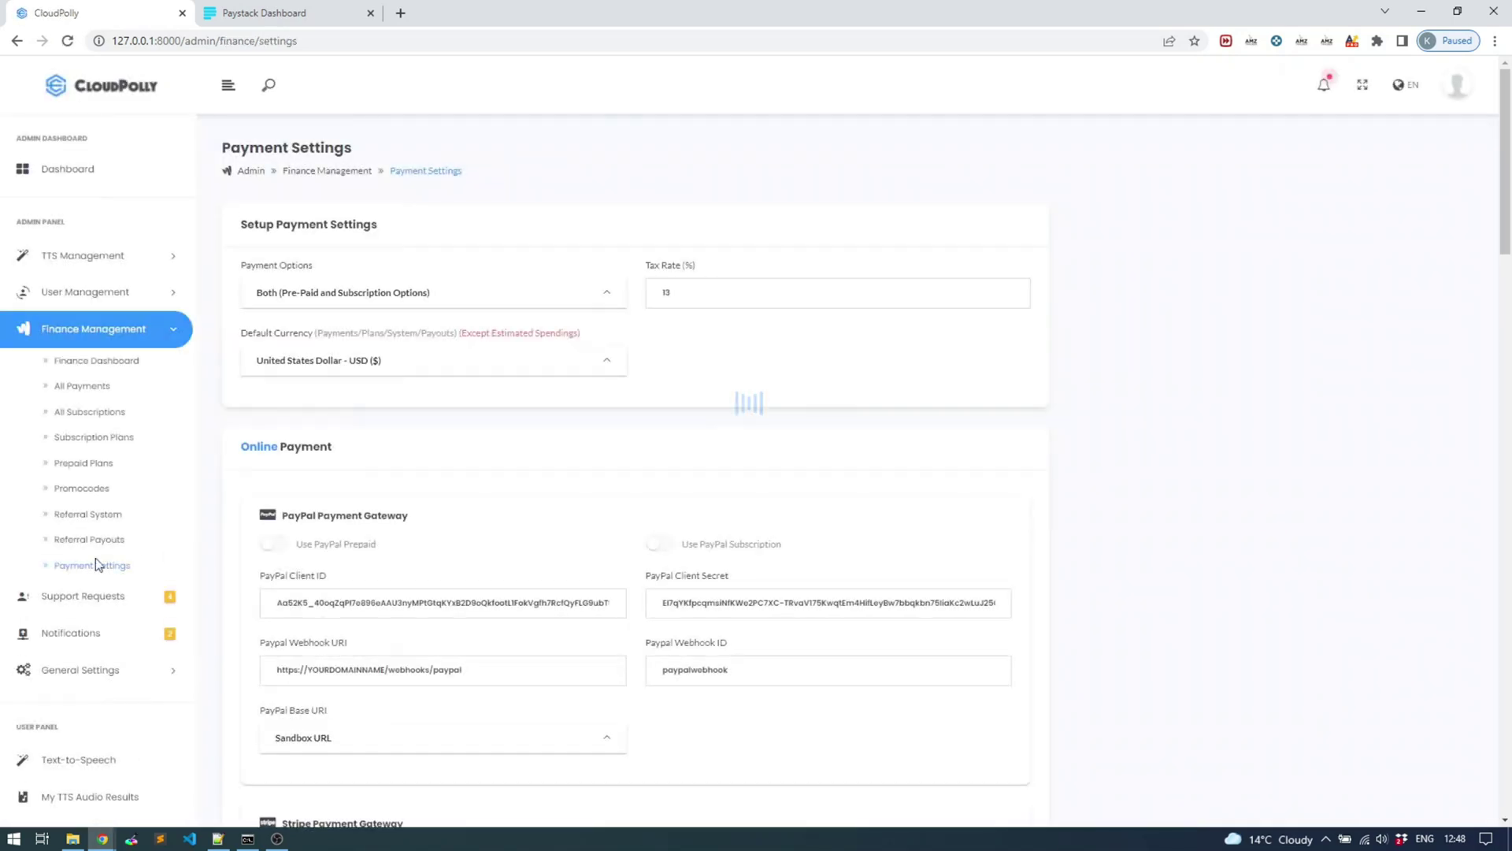
Pick 'South African Rand - ZAR (R)' as Default Currency and save the Payment Settings
{"action": "left_click", "coordinate": [381, 365]}
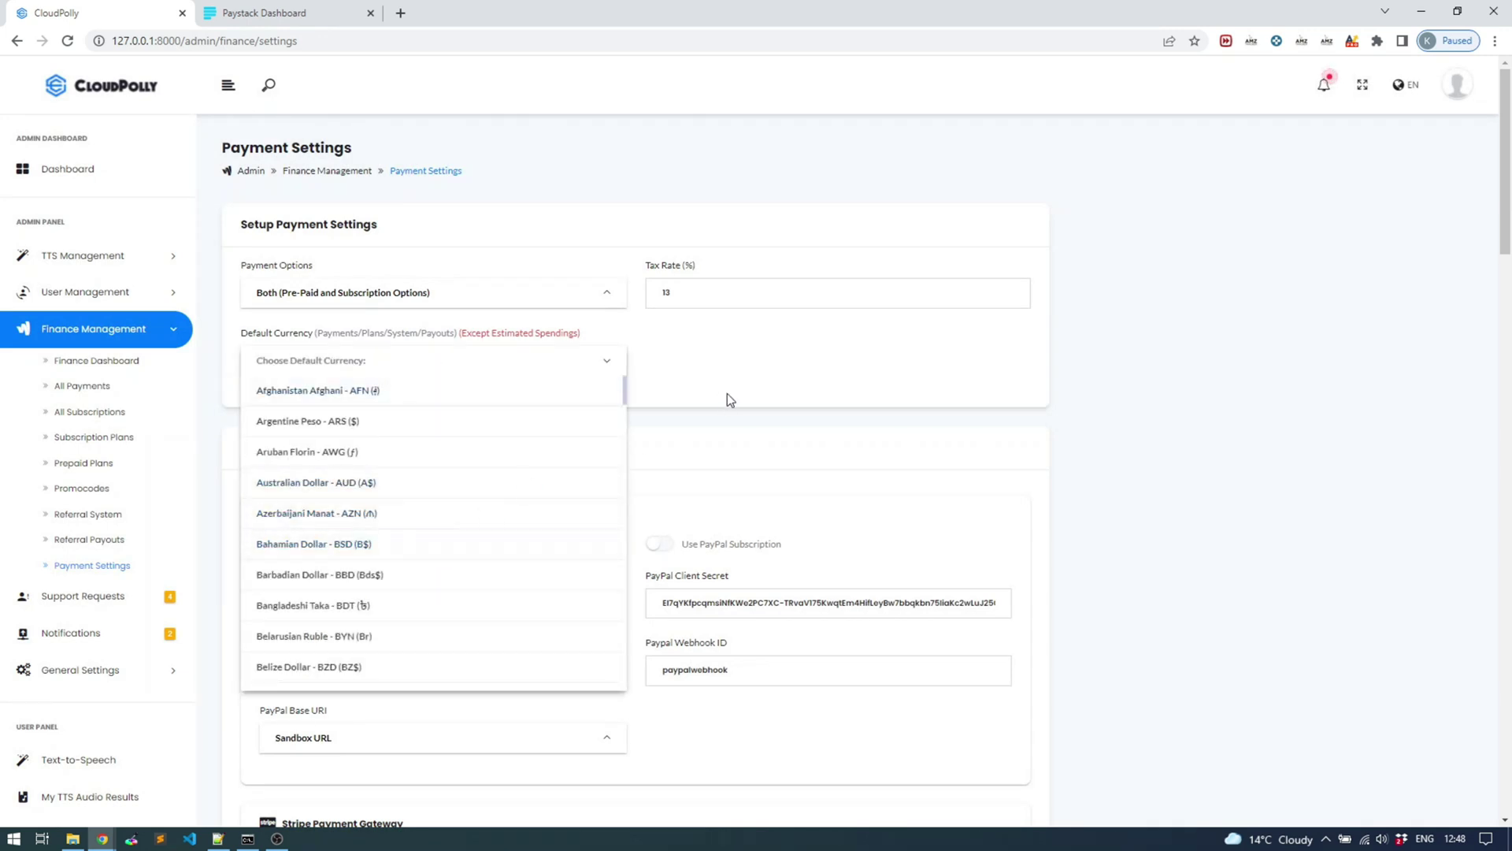
{"action": "right_click", "coordinate": [469, 510]}
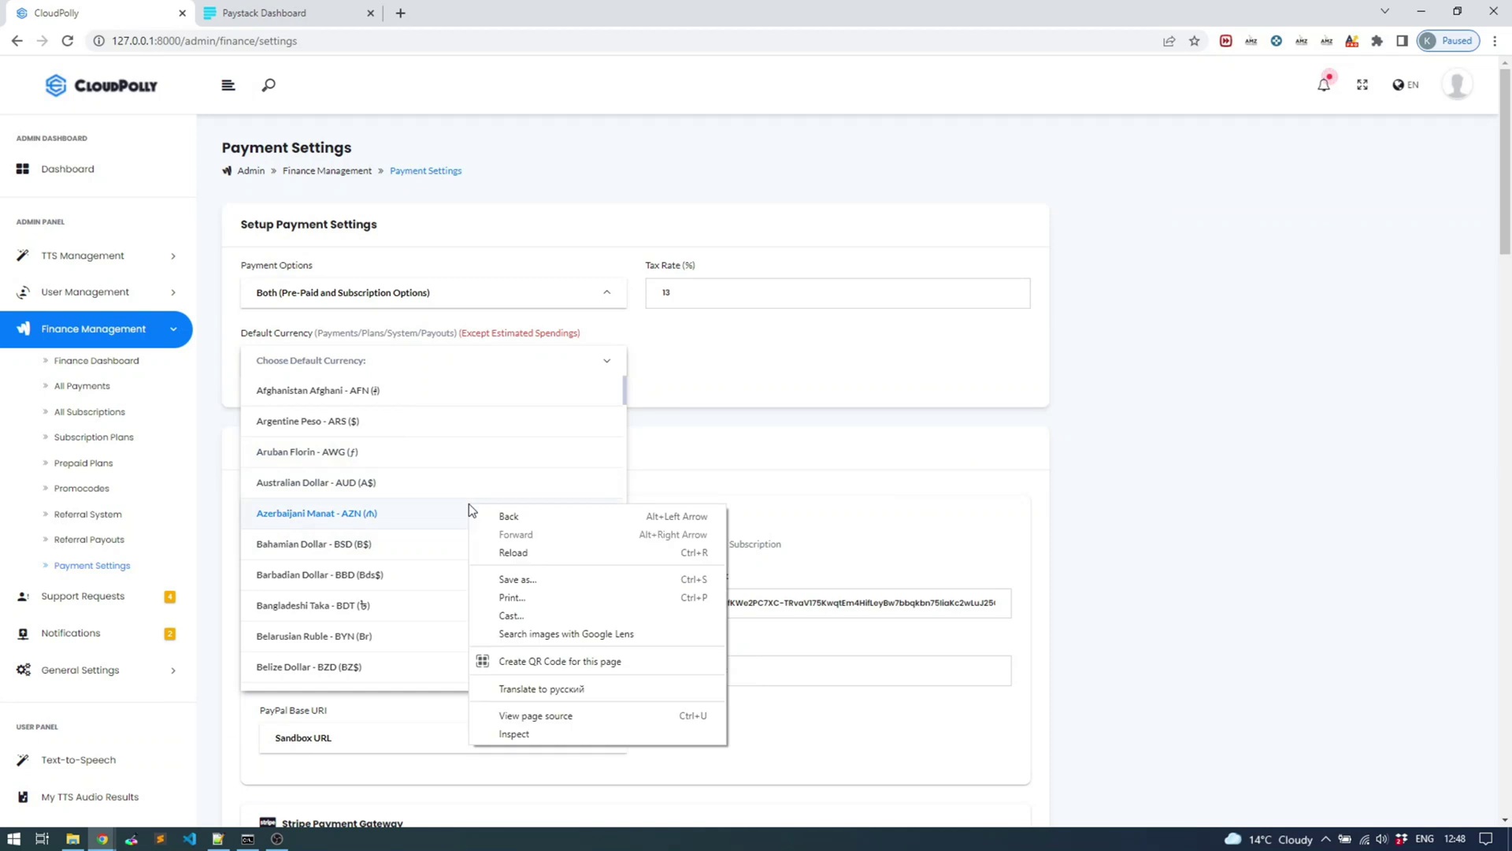
{"action": "left_click", "coordinate": [669, 394]}
{"action": "left_click", "coordinate": [465, 364]}
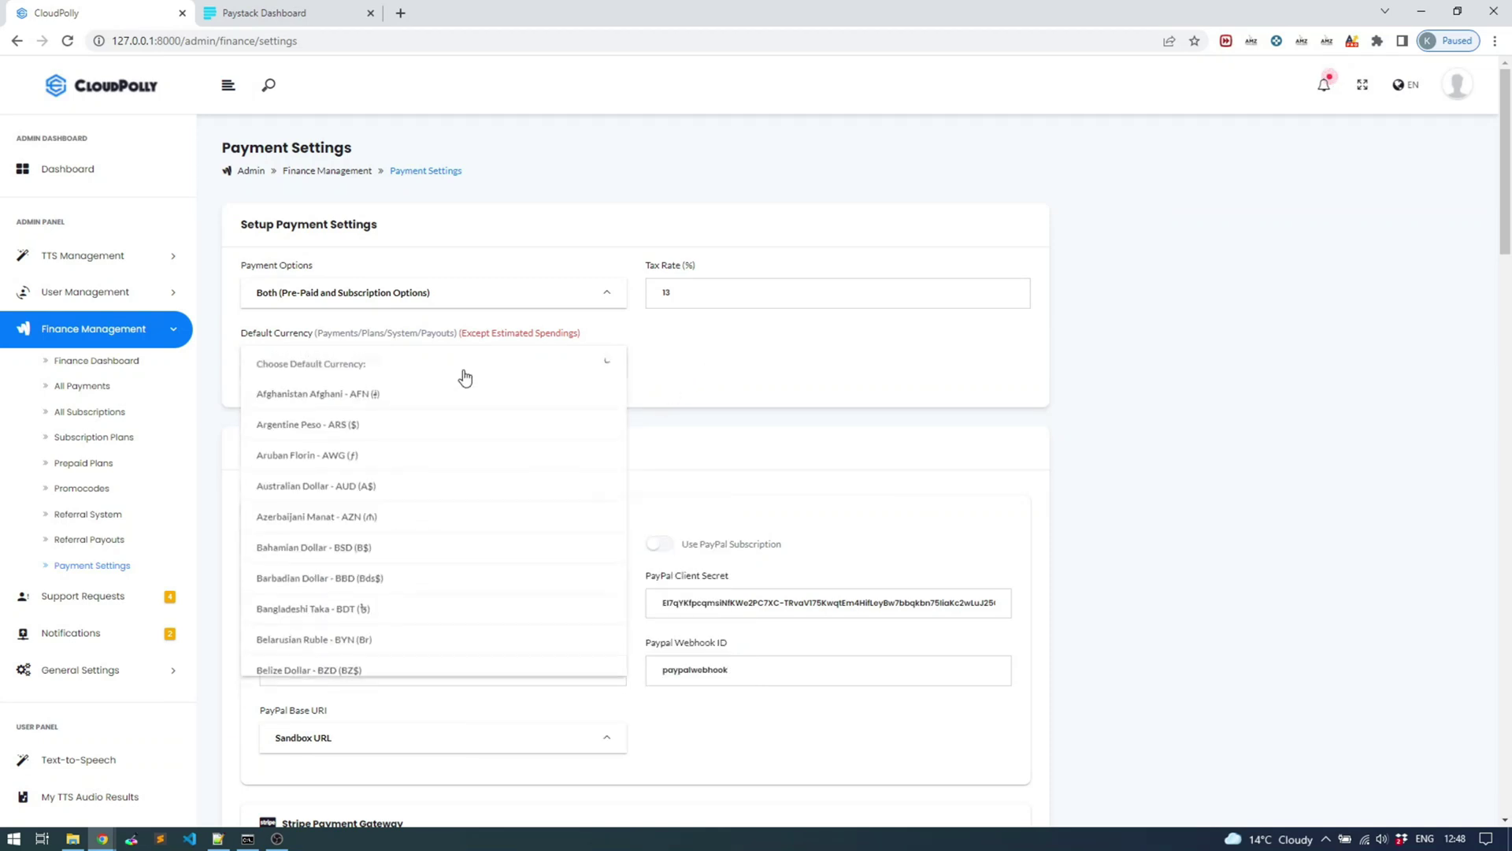
{"action": "scroll", "coordinate": [450, 493], "scroll_direction": "down", "scroll_amount": 1}
{"action": "scroll", "coordinate": [450, 493], "scroll_direction": "down", "scroll_amount": 20}
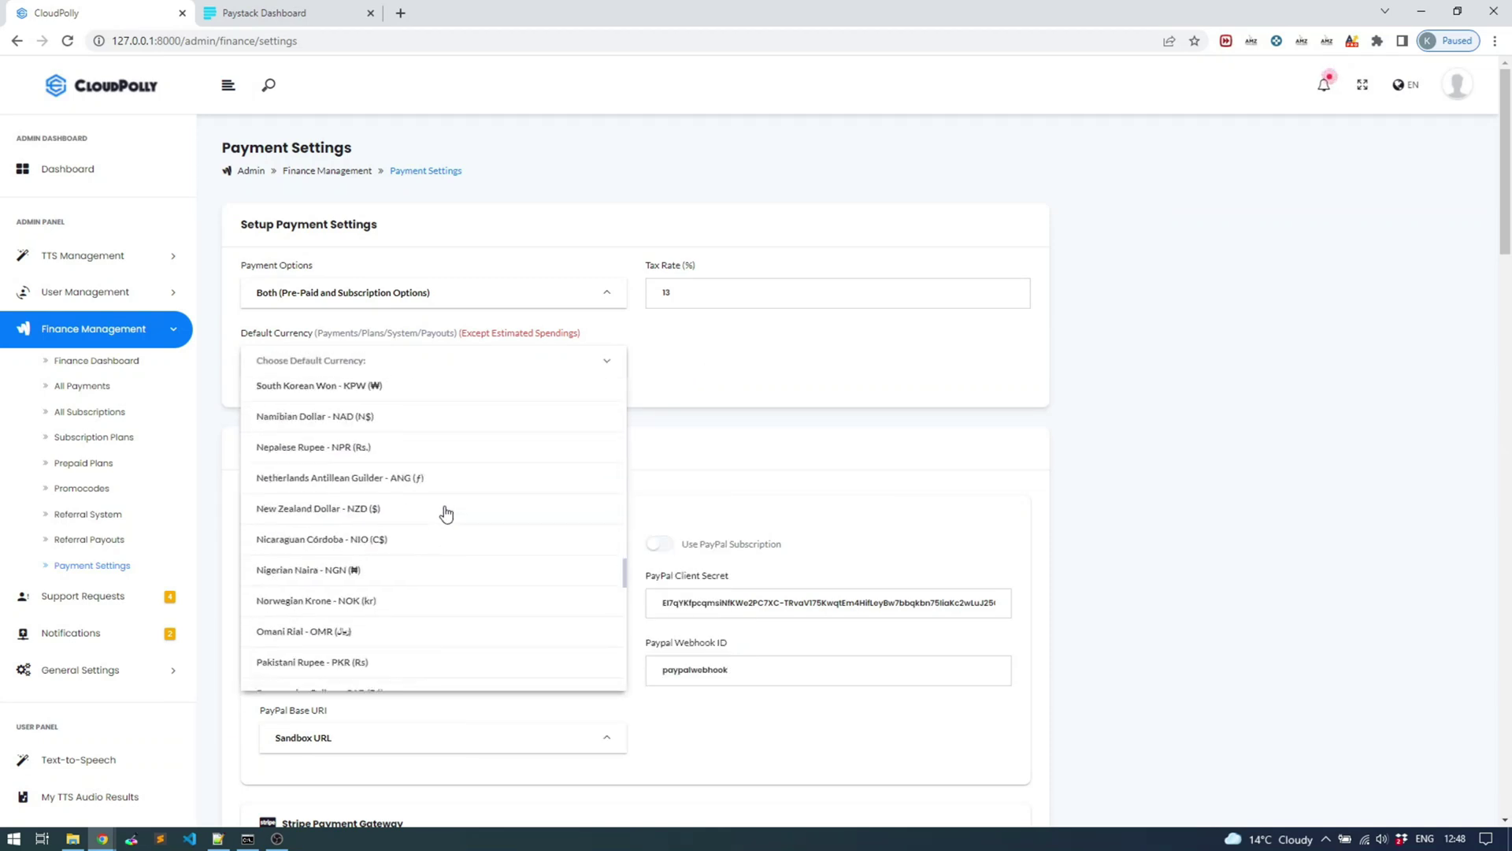
{"action": "scroll", "coordinate": [433, 568], "scroll_direction": "up", "scroll_amount": 5}
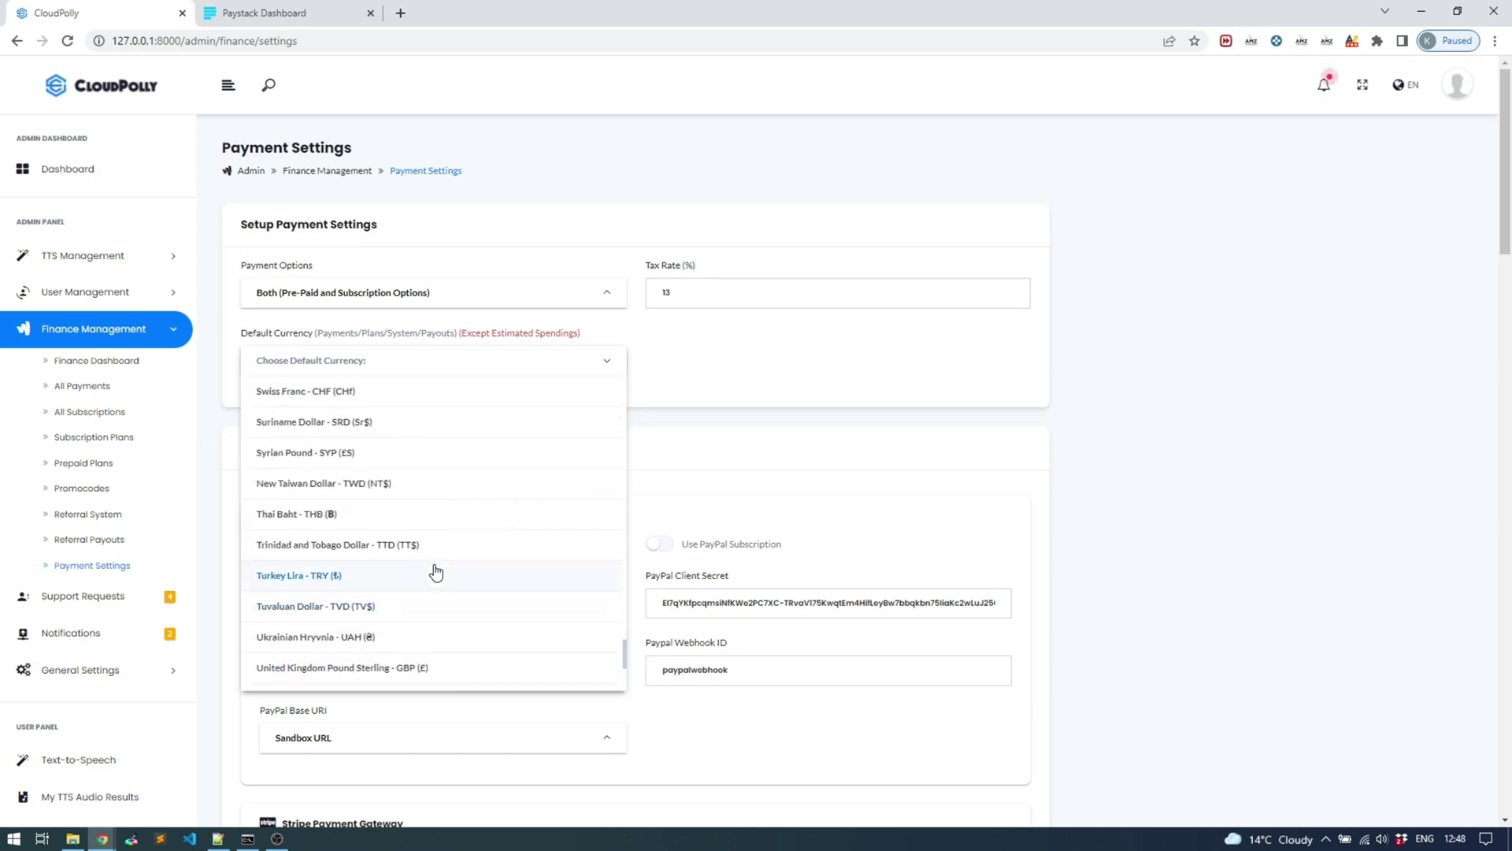
{"action": "scroll", "coordinate": [431, 572], "scroll_direction": "up", "scroll_amount": 3}
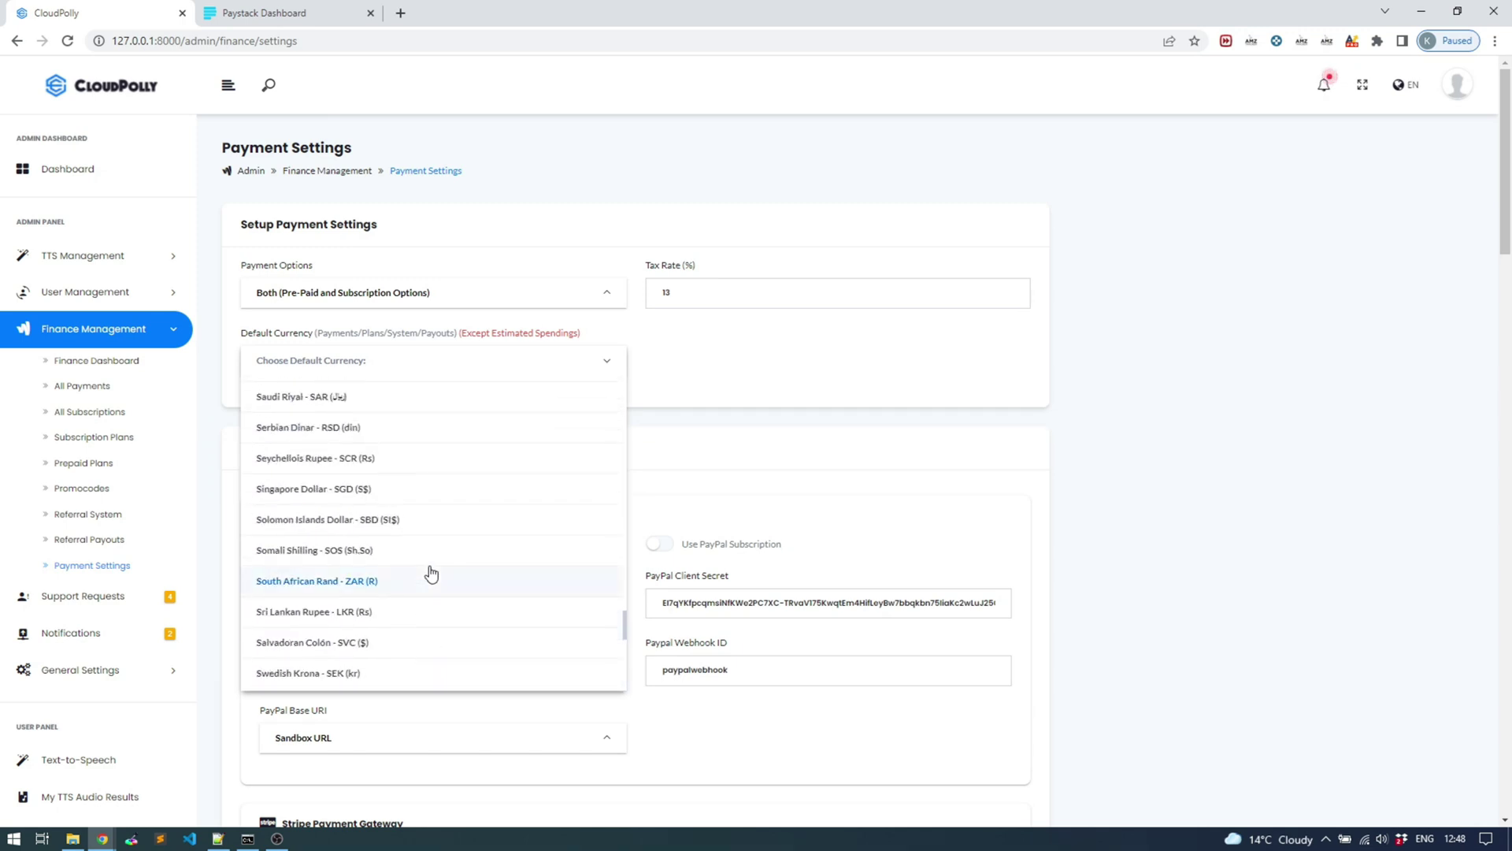
{"action": "scroll", "coordinate": [431, 572], "scroll_direction": "up", "scroll_amount": 2}
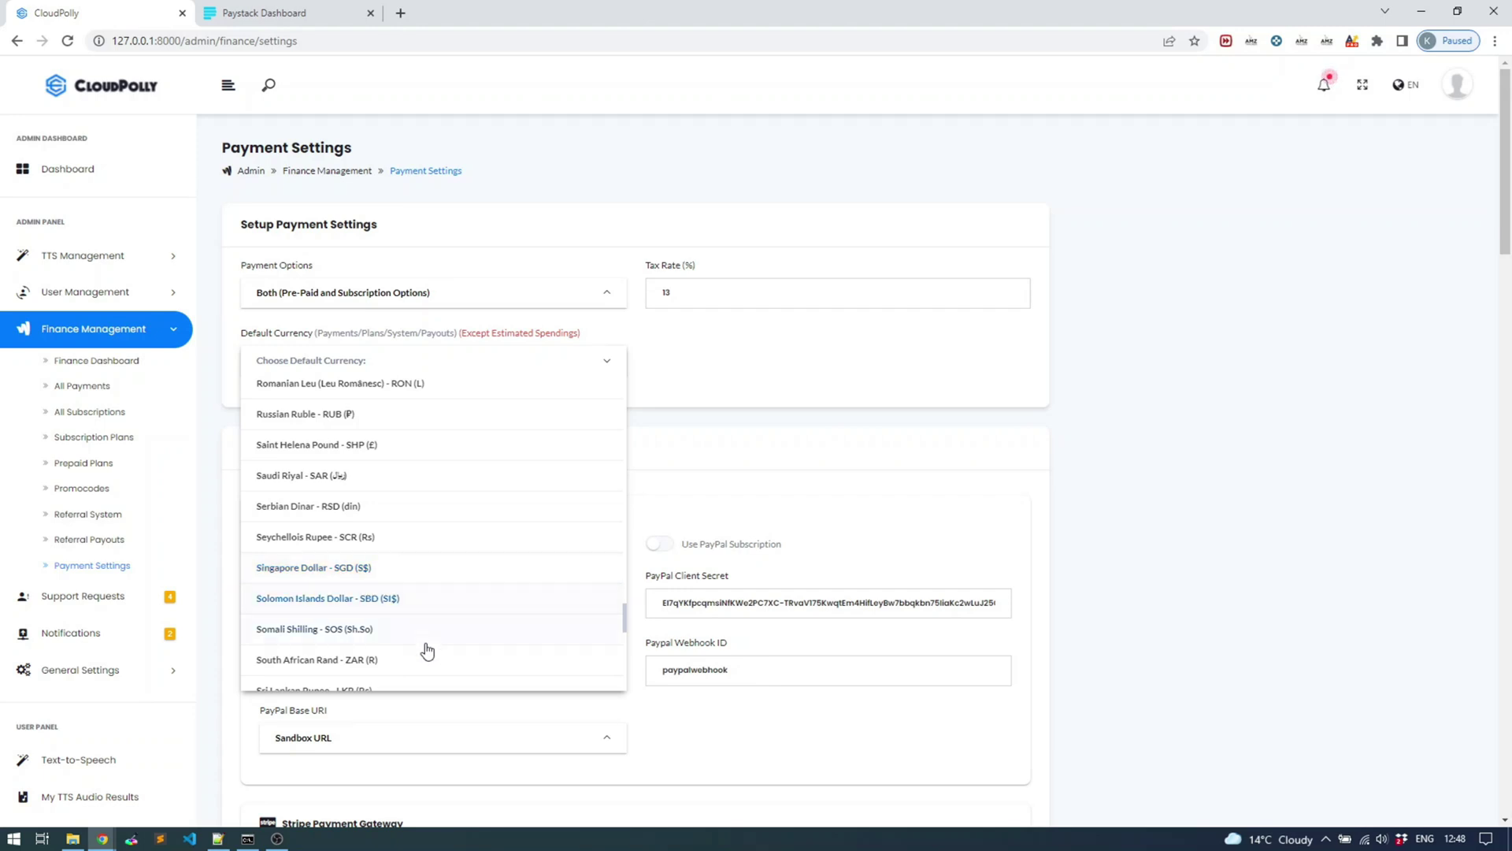
{"action": "left_click", "coordinate": [414, 662]}
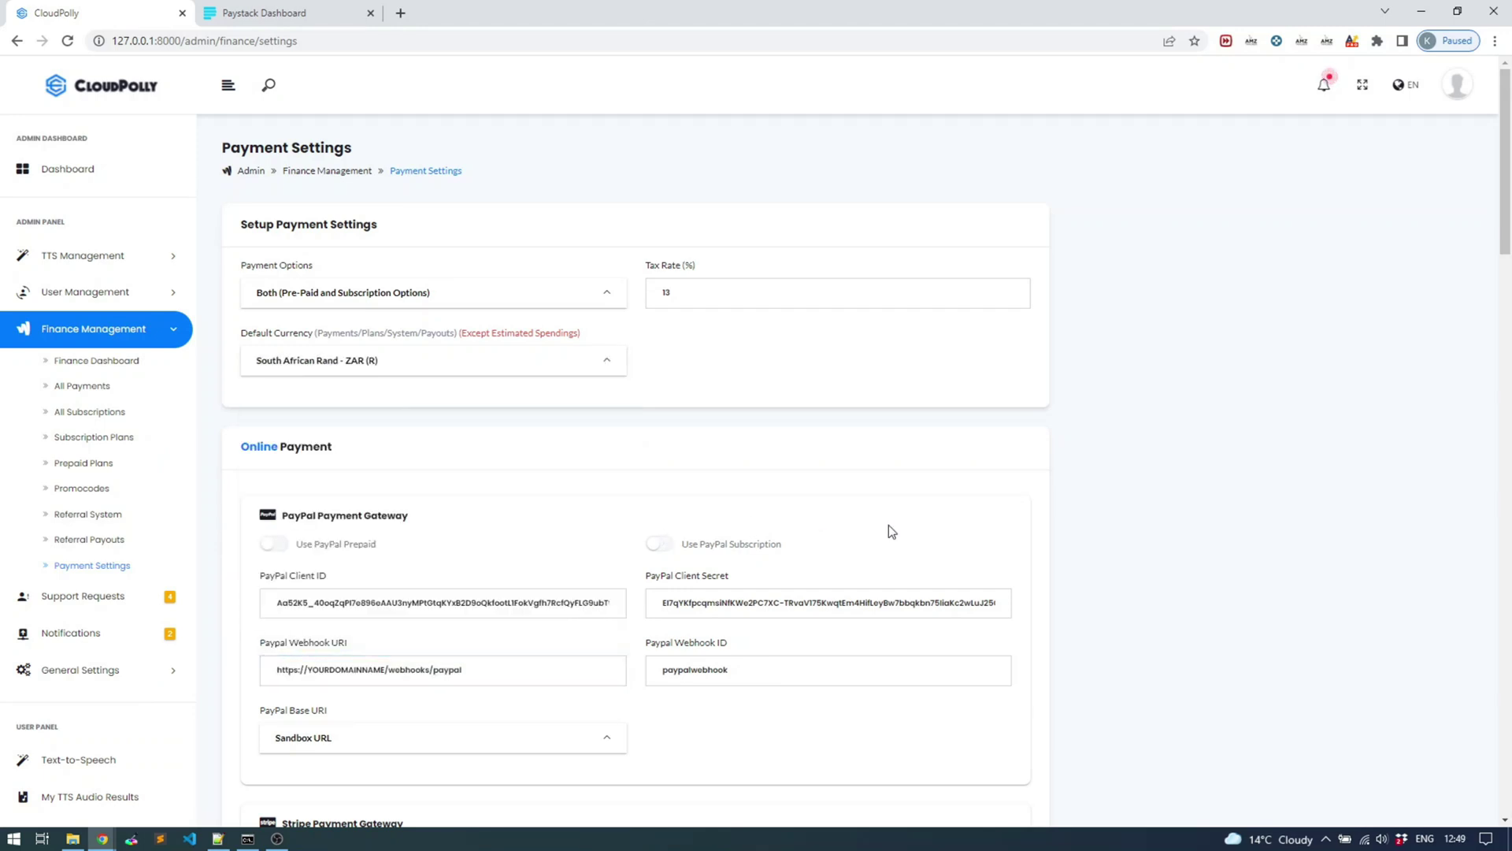
{"action": "scroll", "coordinate": [960, 521], "scroll_direction": "down", "scroll_amount": 20}
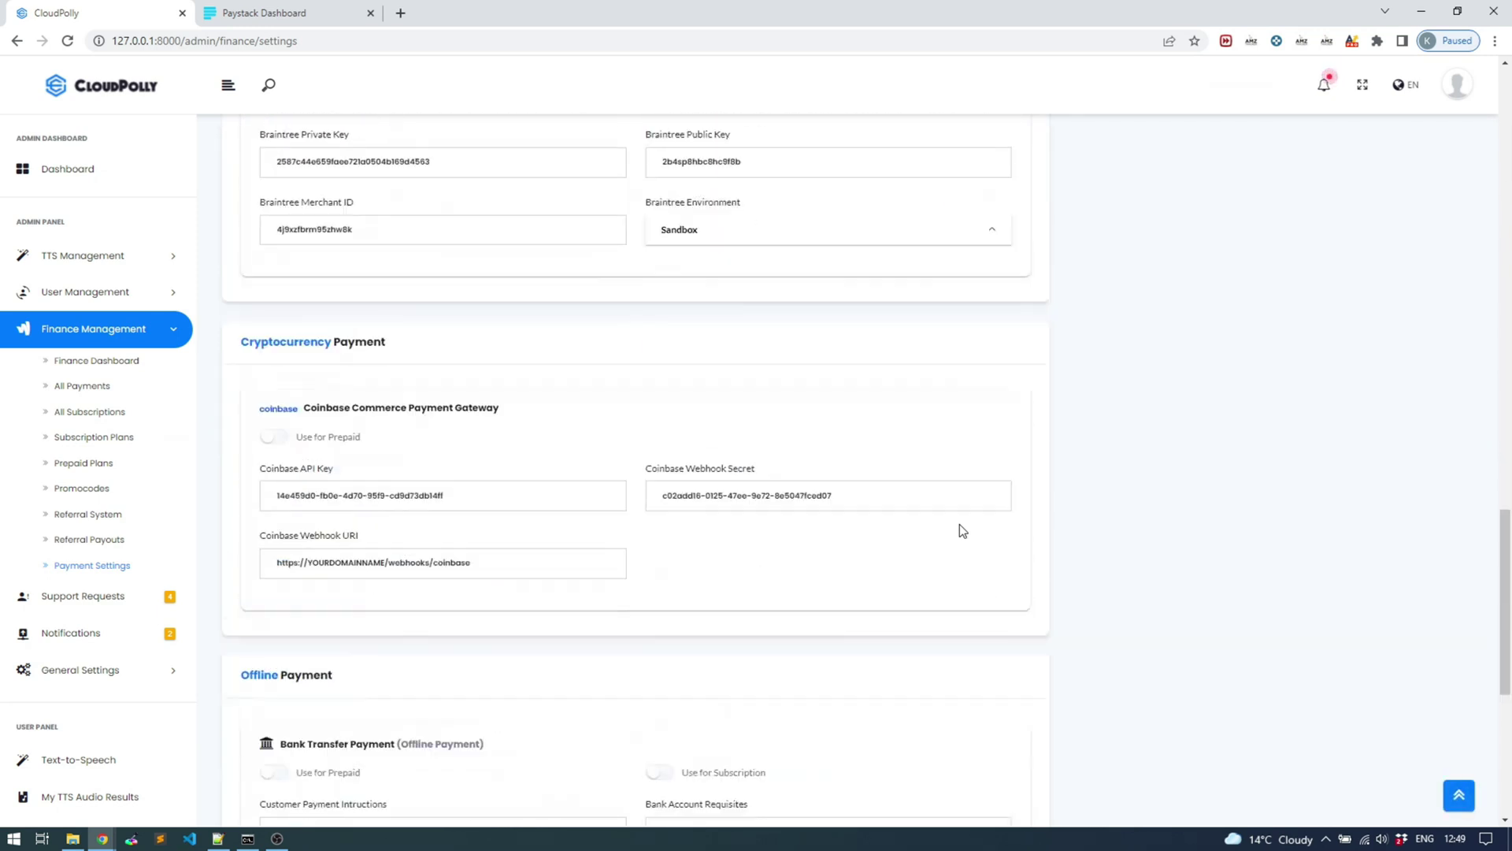
{"action": "left_click", "coordinate": [1000, 729]}
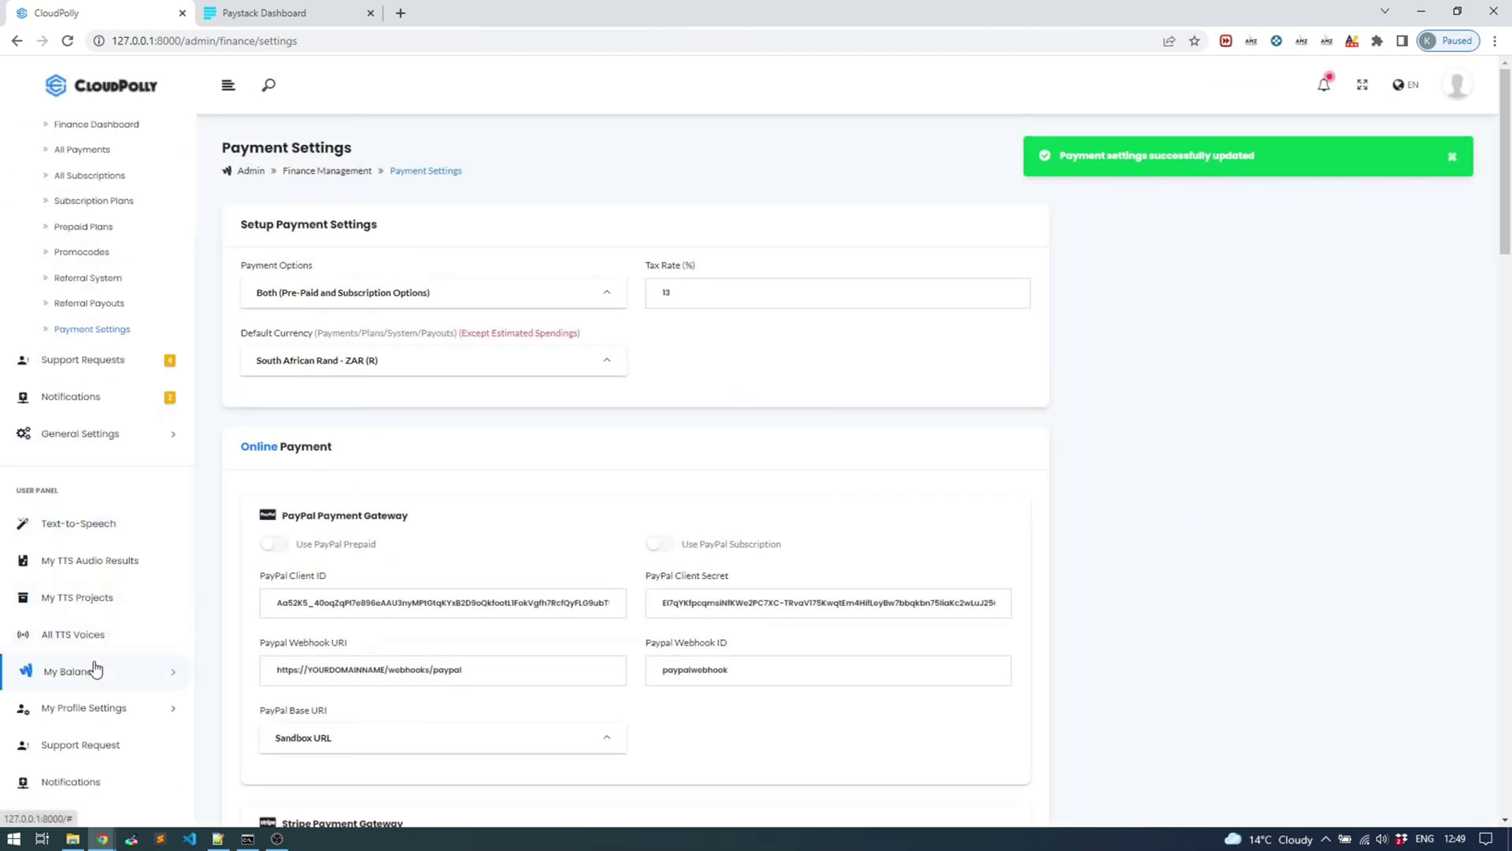
Subscribe to the Entry plan, confirm the email, and check out via Paystack for ZAR 200
{"action": "left_click", "coordinate": [95, 672]}
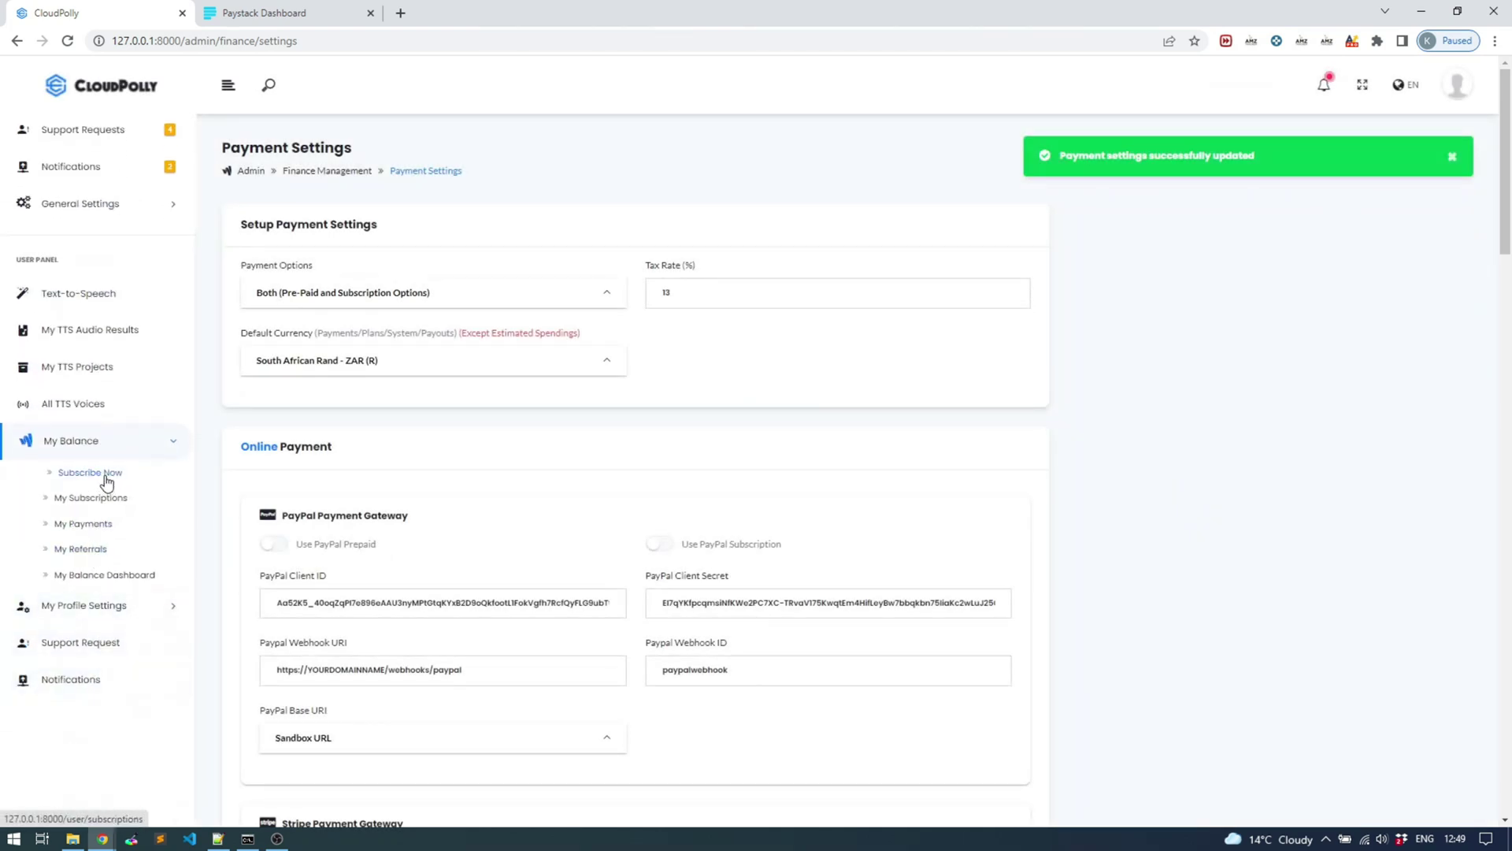
{"action": "left_click", "coordinate": [104, 475]}
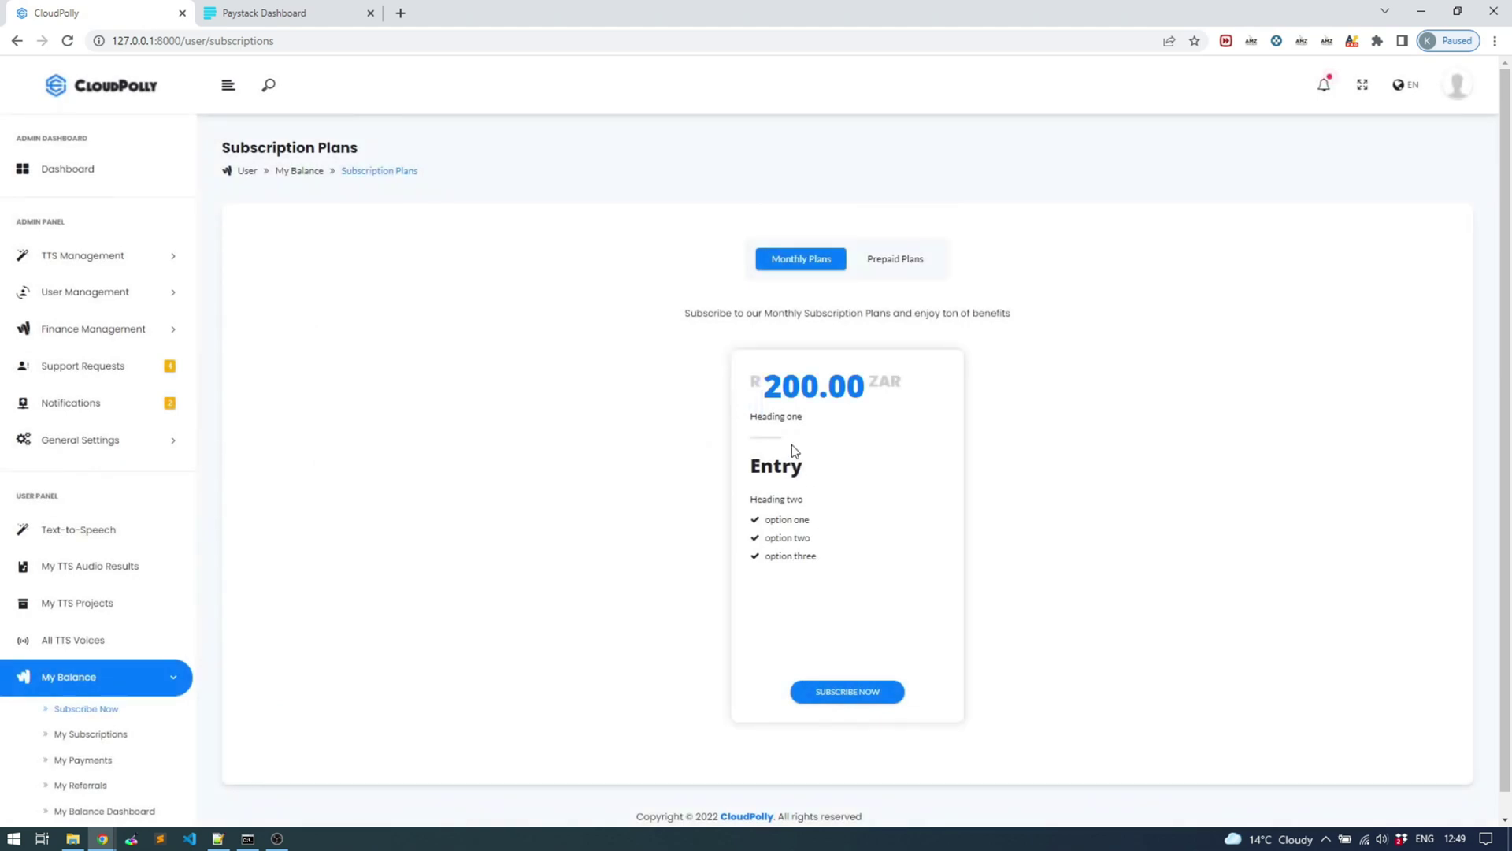
{"action": "left_click_drag", "start_coordinate": [755, 378], "coordinate": [769, 379]}
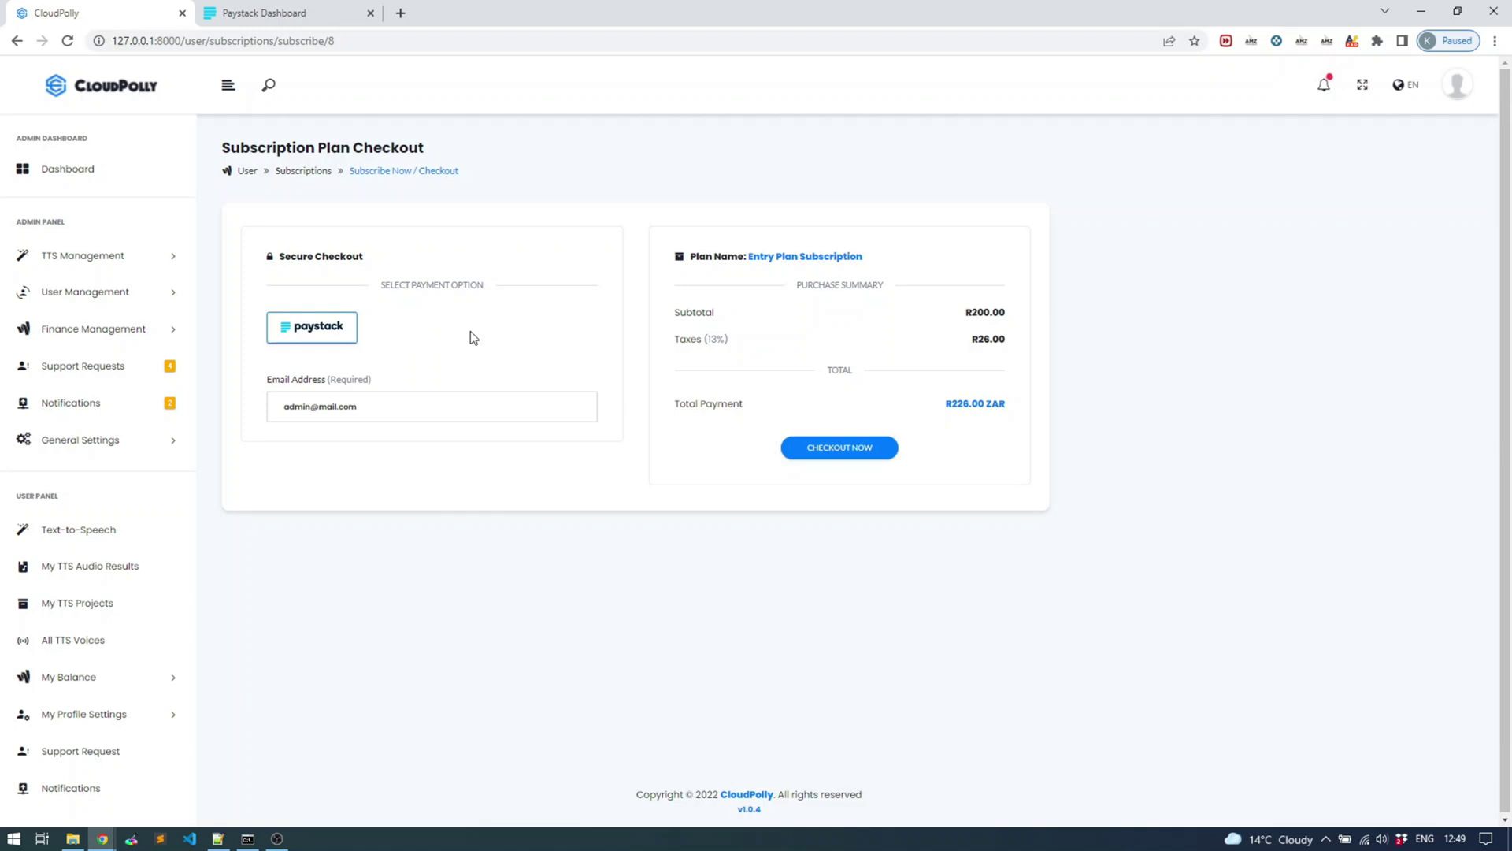
{"action": "left_click", "coordinate": [441, 404]}
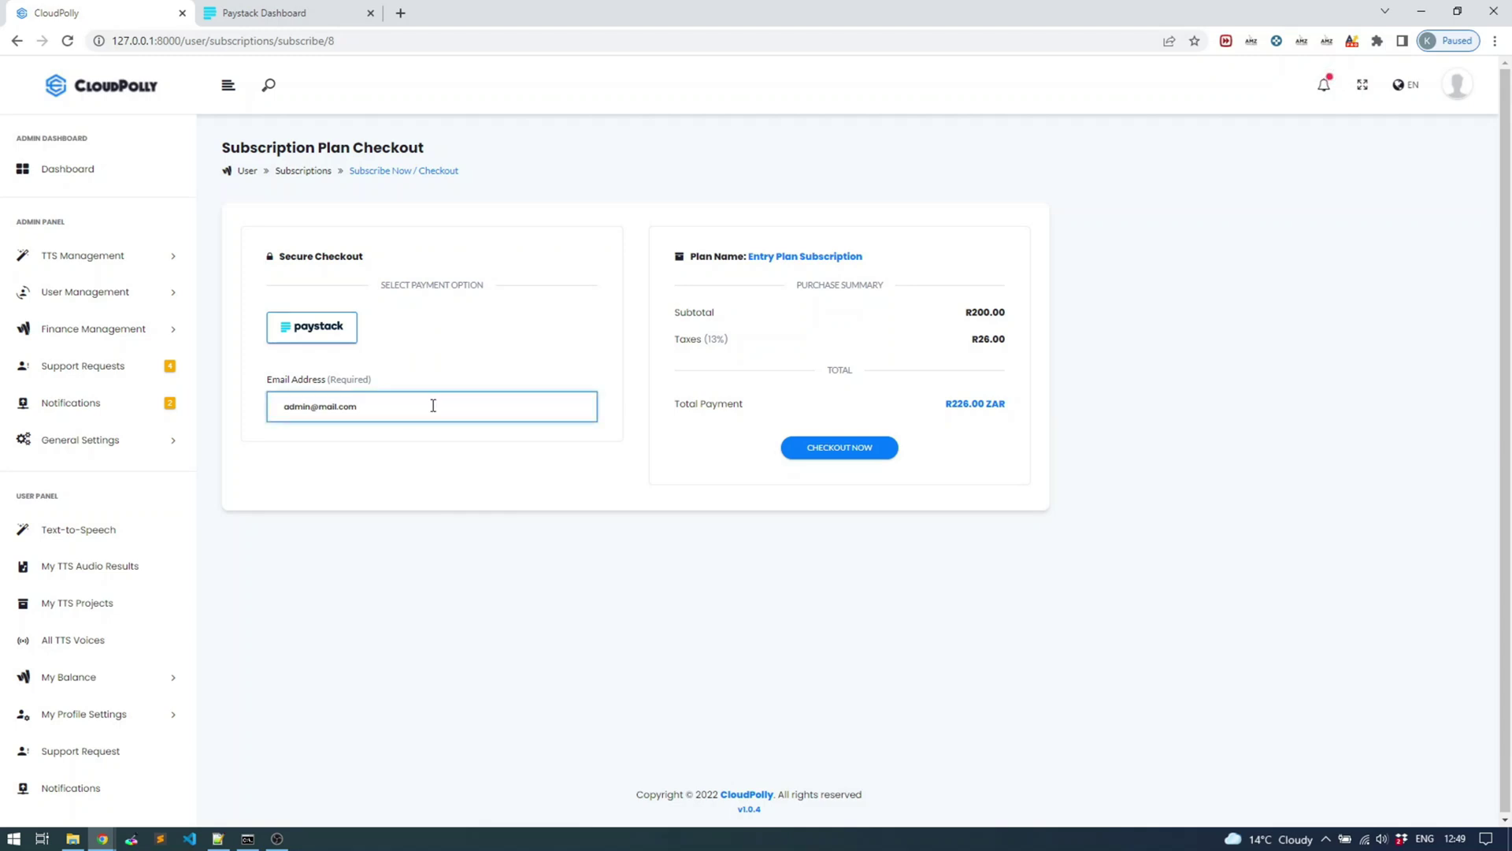
{"action": "left_click", "coordinate": [840, 449]}
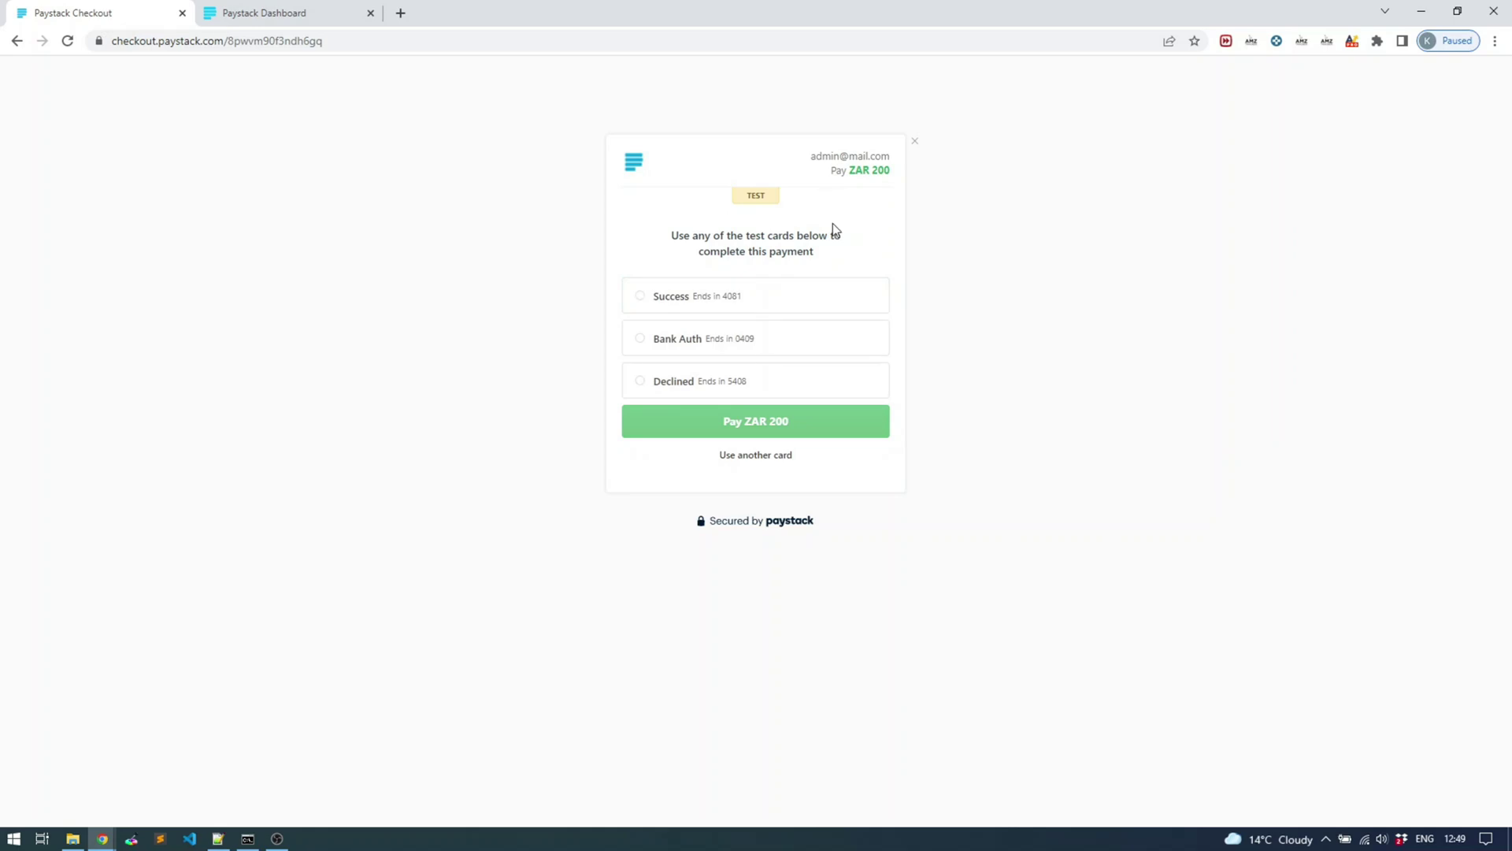
Pay ZAR 200 using the Success test card
{"action": "left_click", "coordinate": [639, 306]}
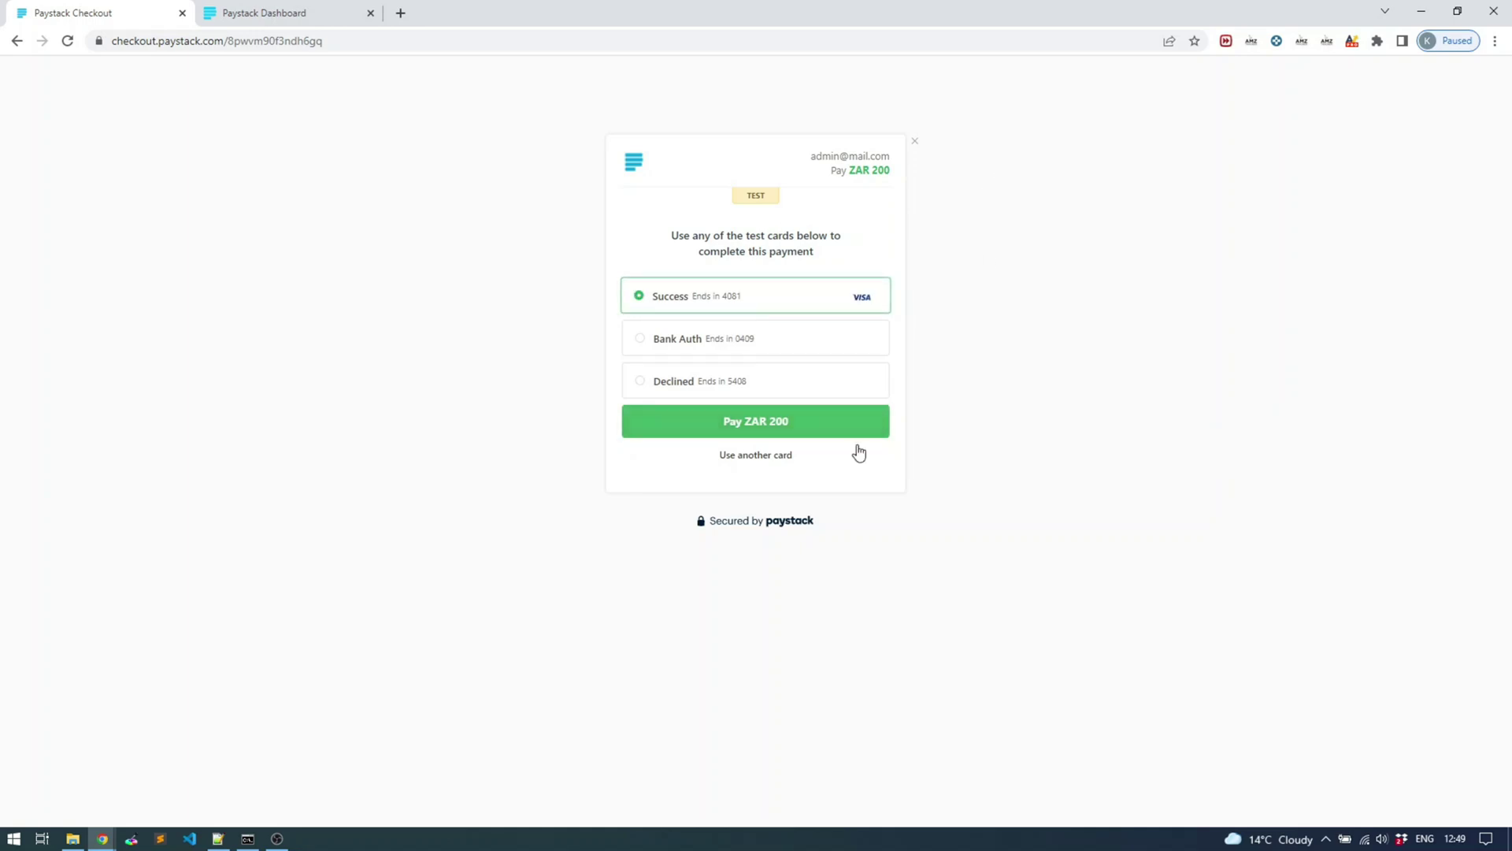
{"action": "left_click", "coordinate": [764, 423]}
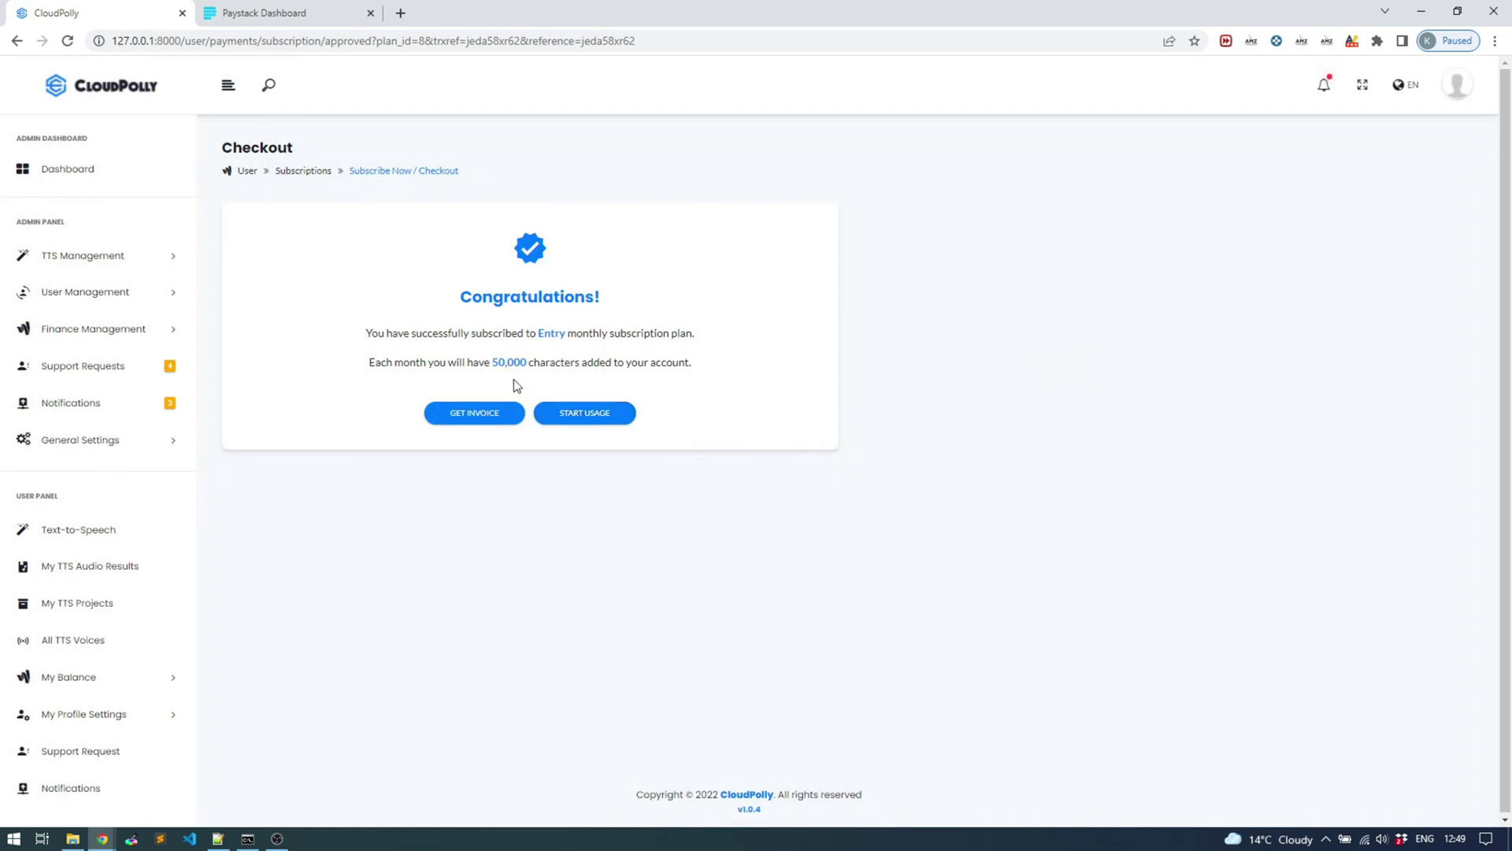
Review the confirmation page showing 50,000 monthly characters for the Entry plan
{"action": "left_click_drag", "start_coordinate": [493, 366], "coordinate": [527, 355]}
{"action": "right_click", "coordinate": [277, 434]}
{"action": "left_click", "coordinate": [197, 513]}
Open My Subscriptions and select the Entry plan's Paystack subscription ID
{"action": "left_click", "coordinate": [71, 677]}
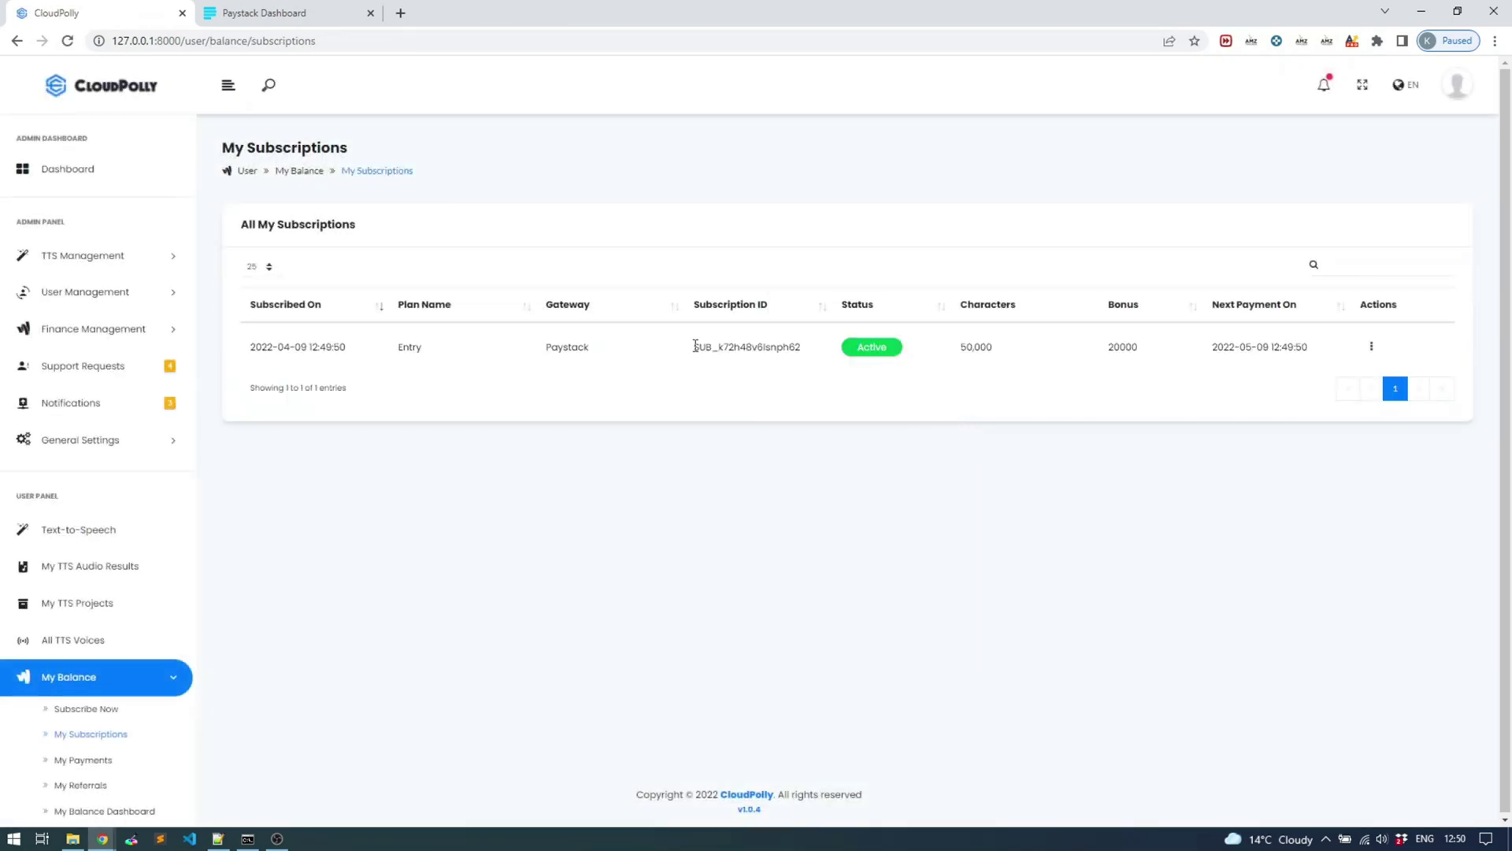
{"action": "left_click_drag", "start_coordinate": [695, 346], "coordinate": [791, 345]}
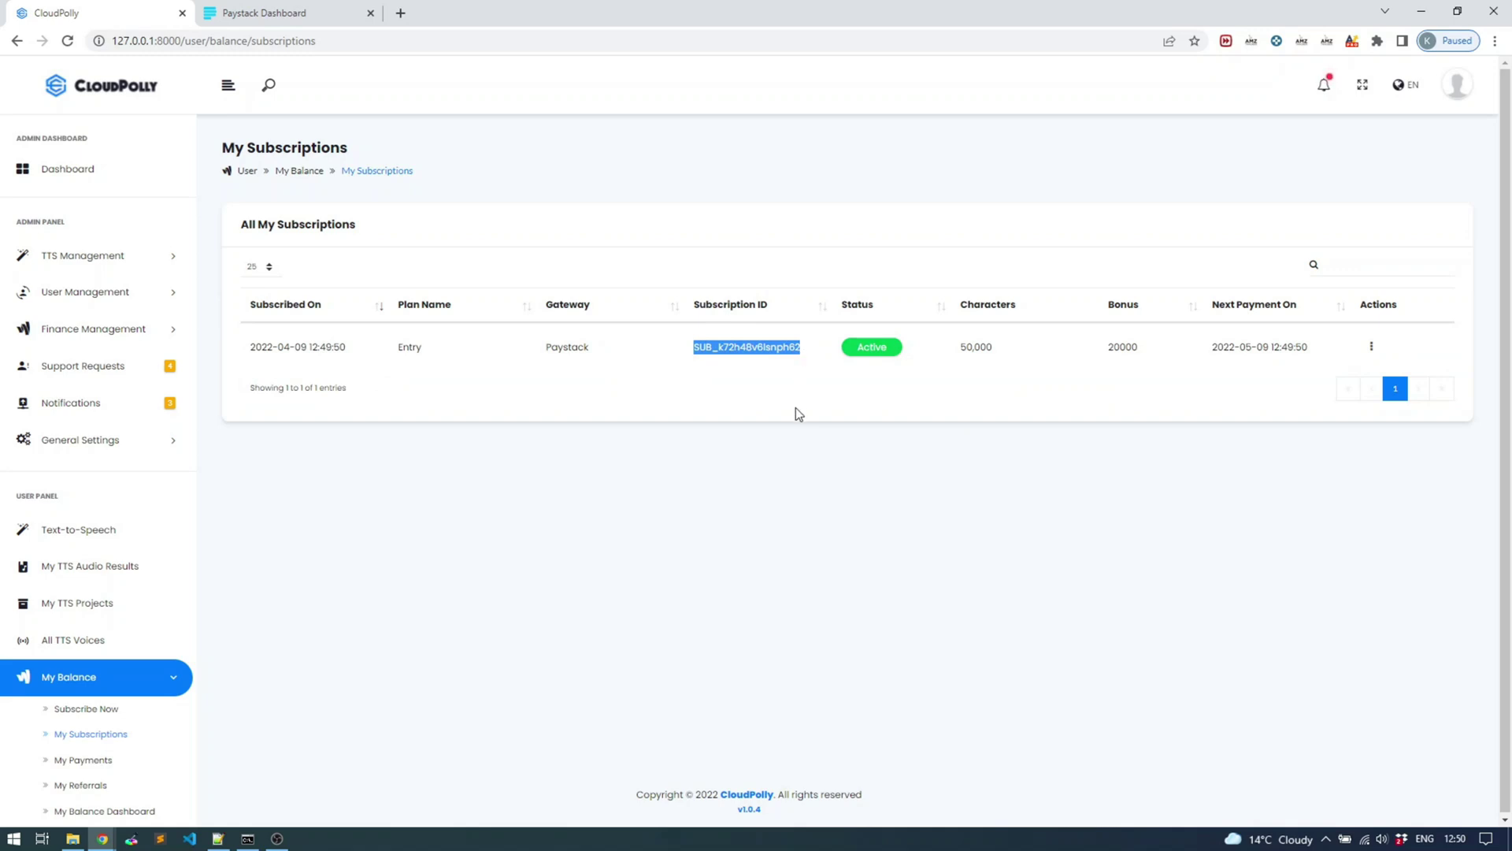
{"action": "left_click_drag", "start_coordinate": [545, 347], "coordinate": [589, 344]}
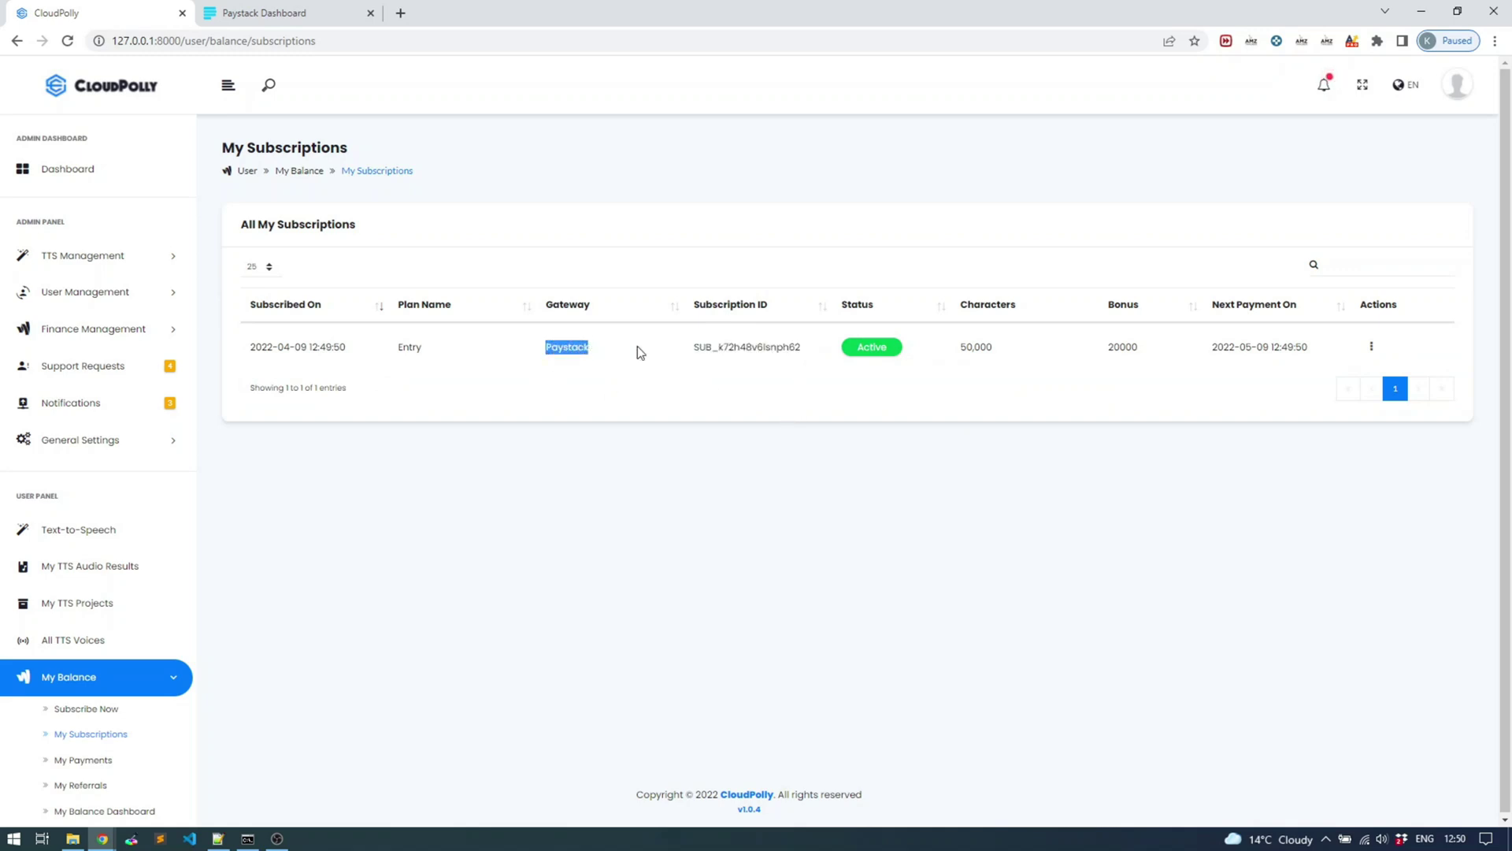
{"action": "left_click_drag", "start_coordinate": [694, 346], "coordinate": [798, 361]}
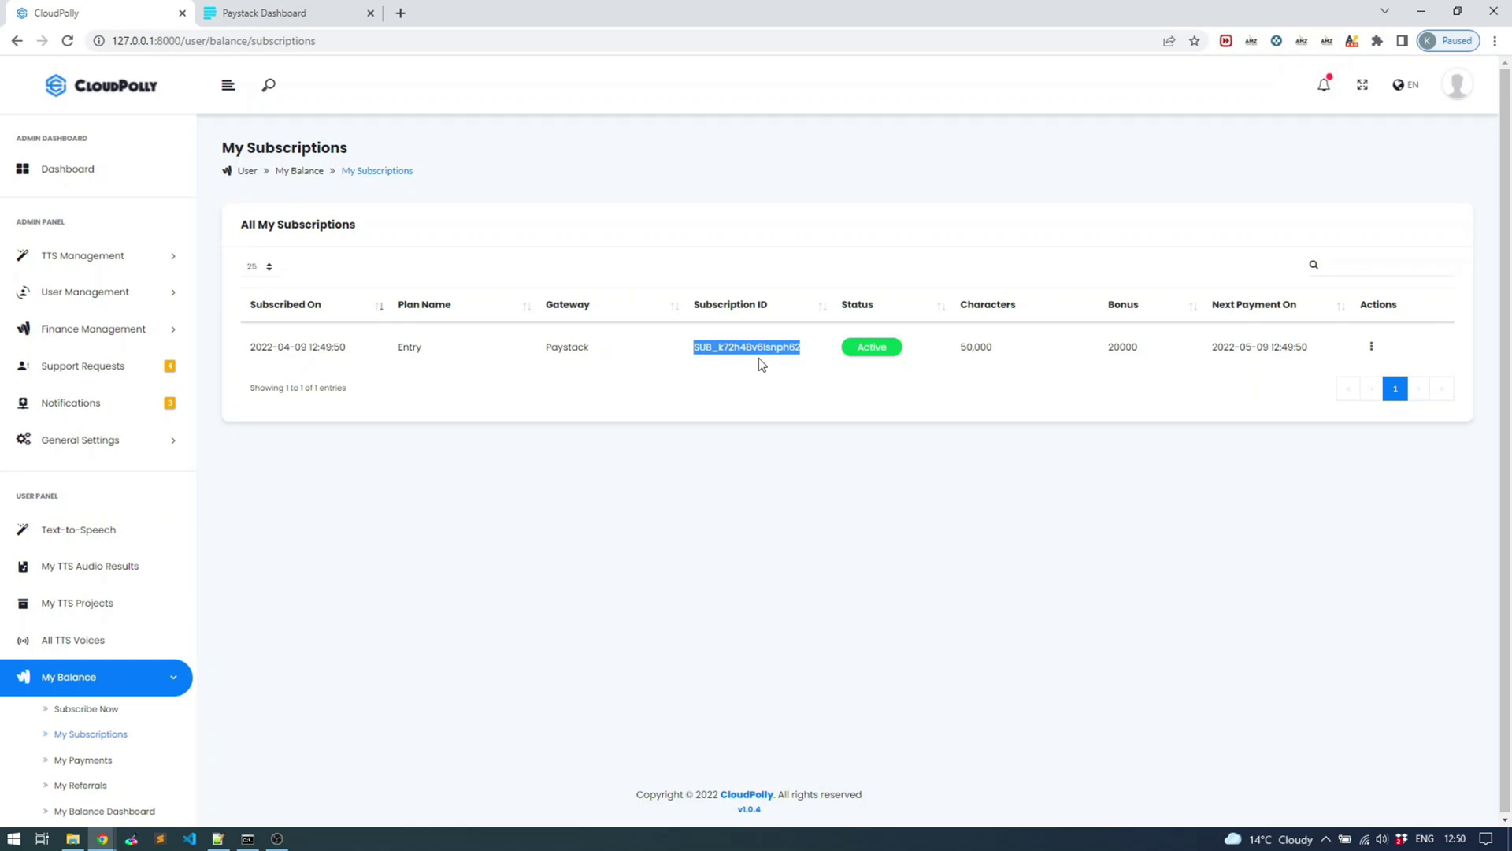
Open Paystack's Entry plan and compare its subscription code with CloudPolly's subscription ID
{"action": "left_click", "coordinate": [298, 11]}
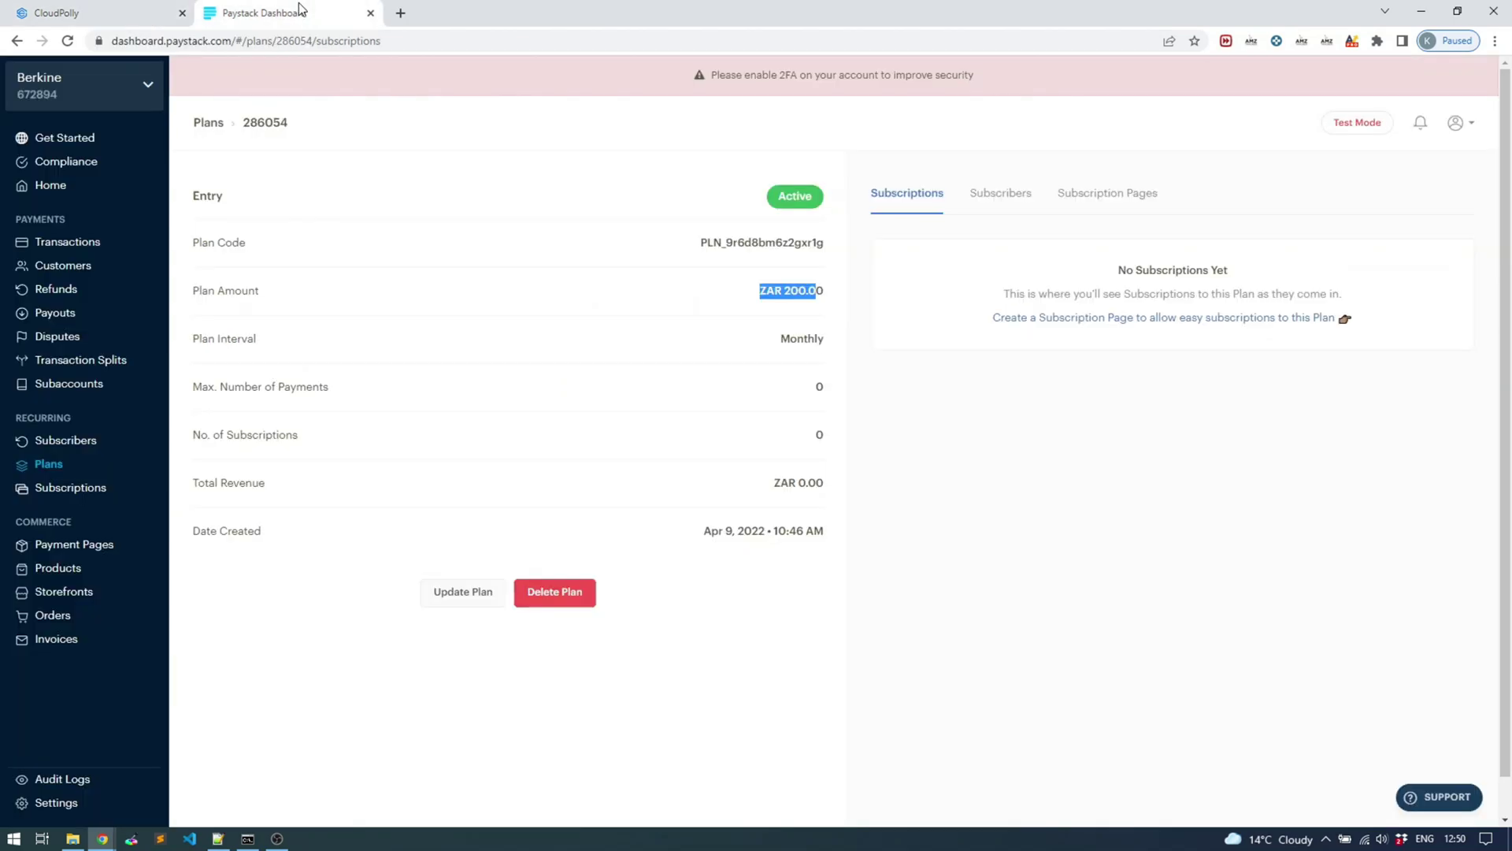
{"action": "left_click", "coordinate": [51, 471]}
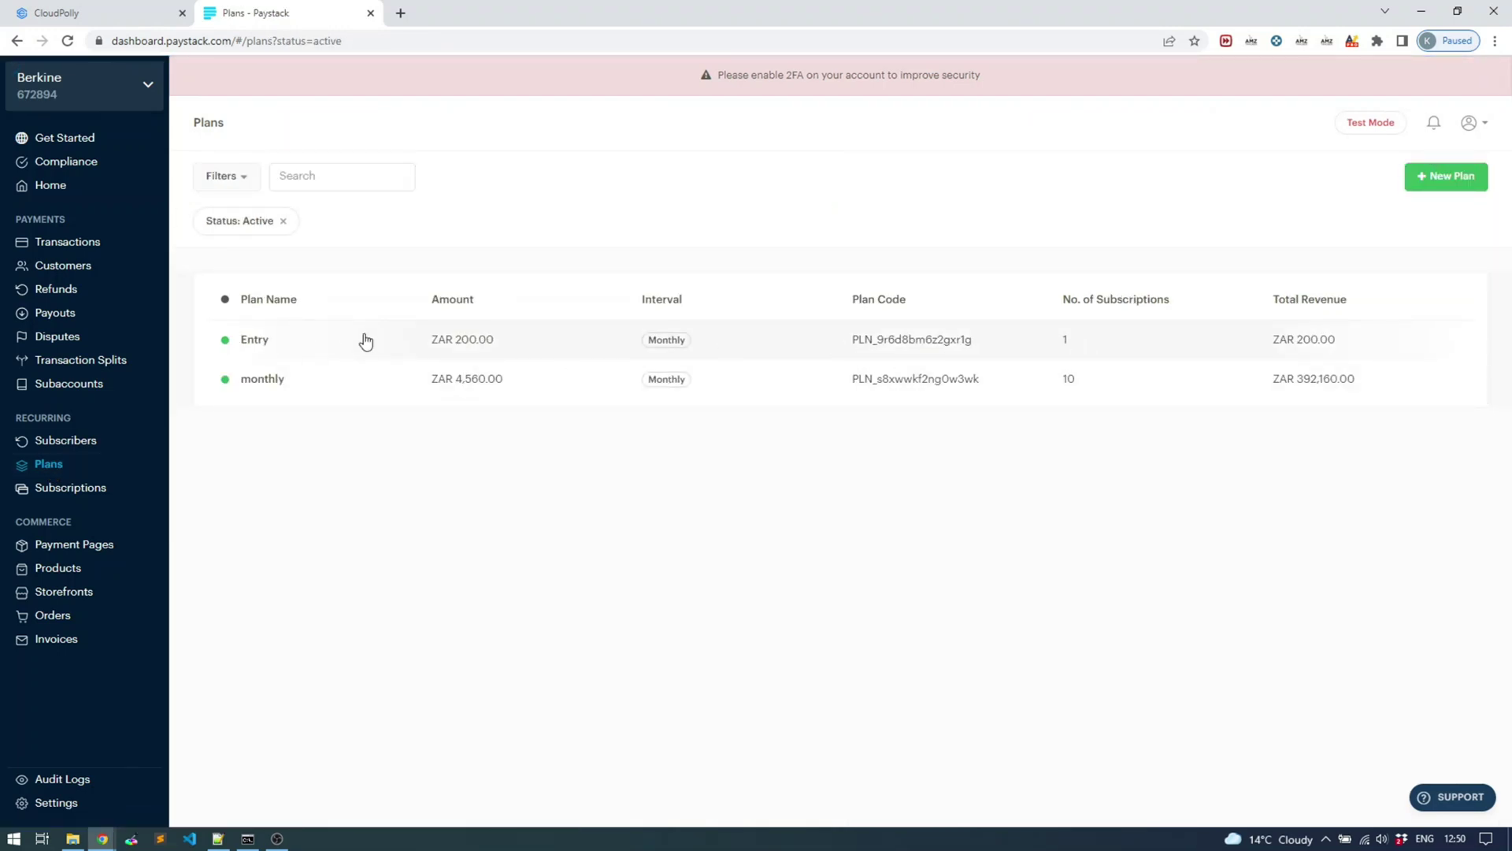
{"action": "left_click", "coordinate": [327, 349]}
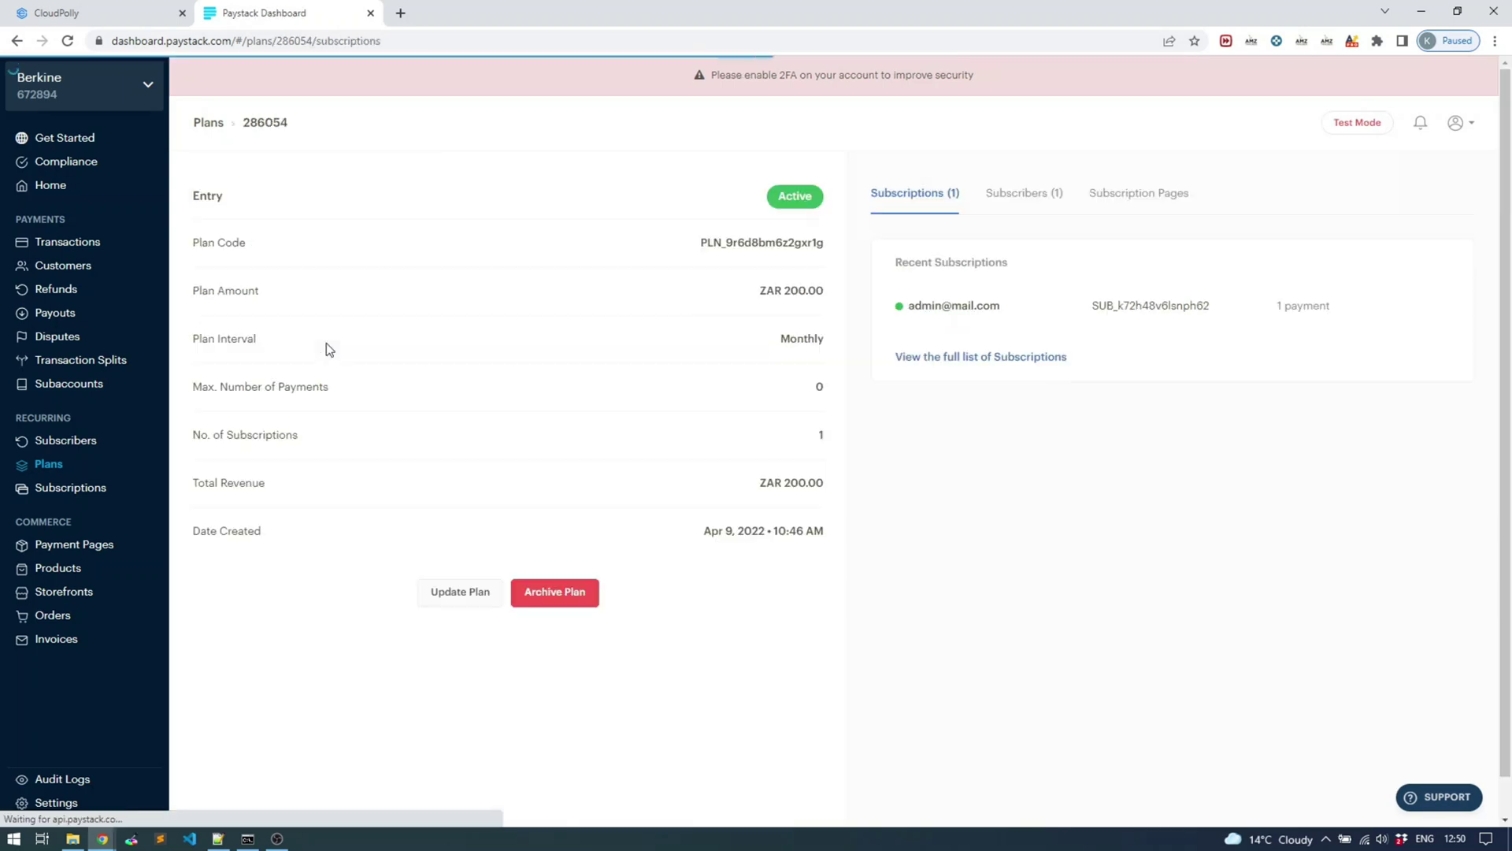
{"action": "mouse_move", "coordinate": [1092, 306]}
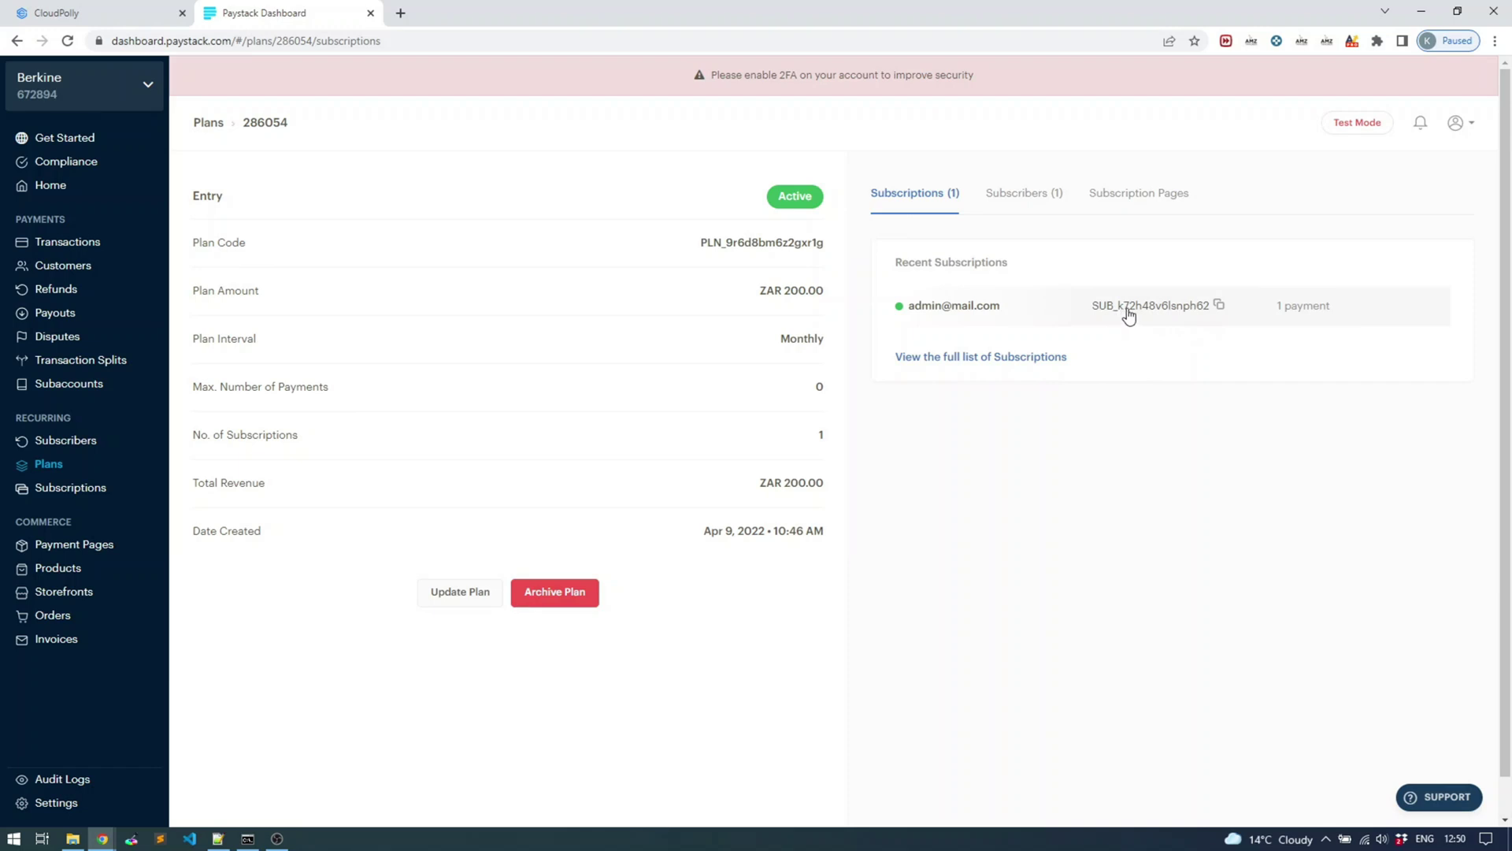
{"action": "left_click", "coordinate": [76, 12]}
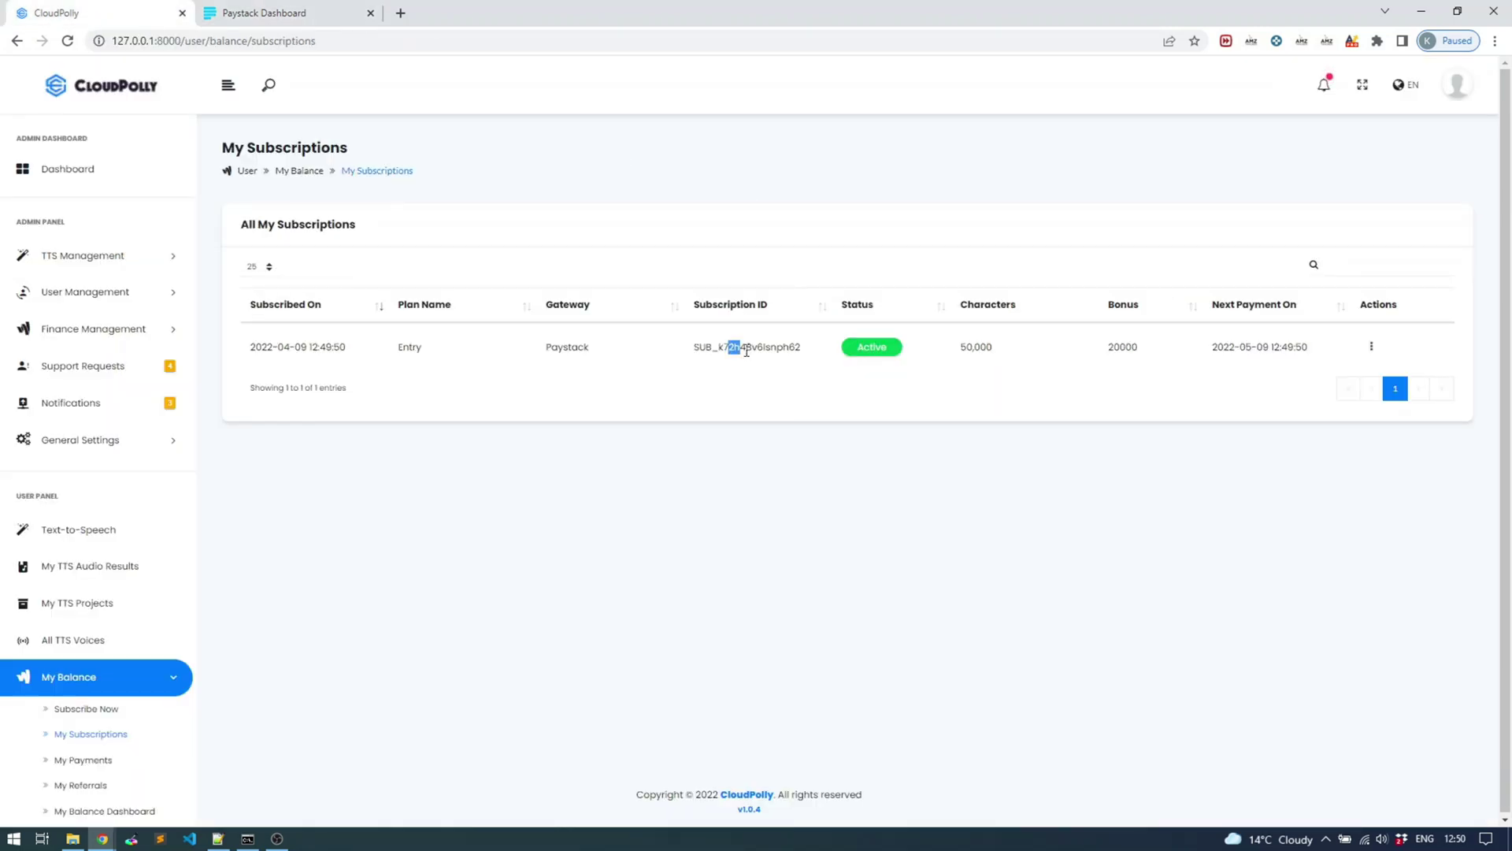
{"action": "left_click", "coordinate": [299, 14]}
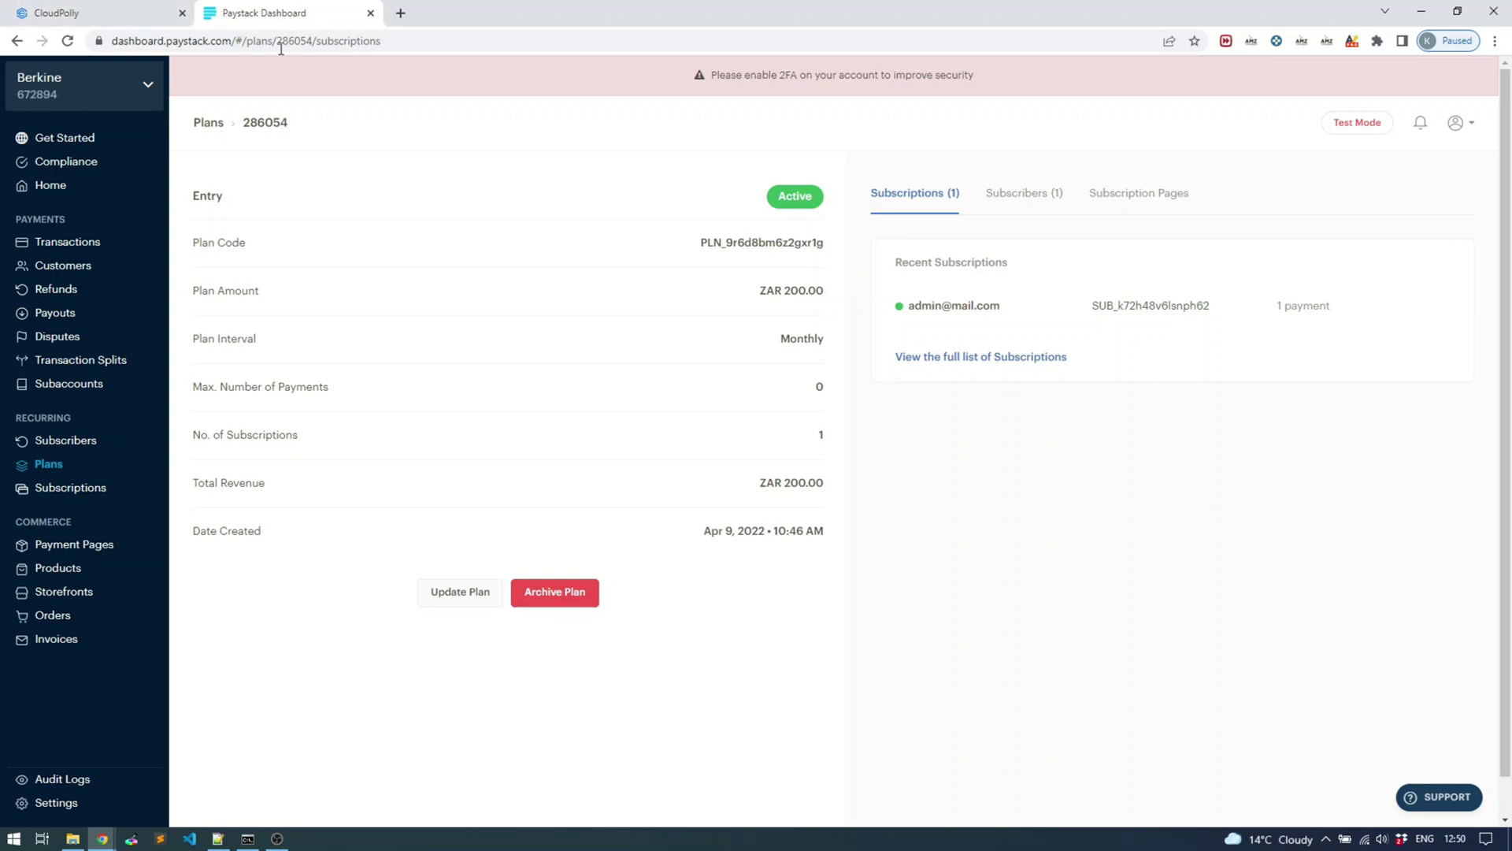
Open Finance Management > Subscription Plans and review Entry: 200.00 ZAR, 50000 characters, 20000 bonus
{"action": "left_click", "coordinate": [140, 13]}
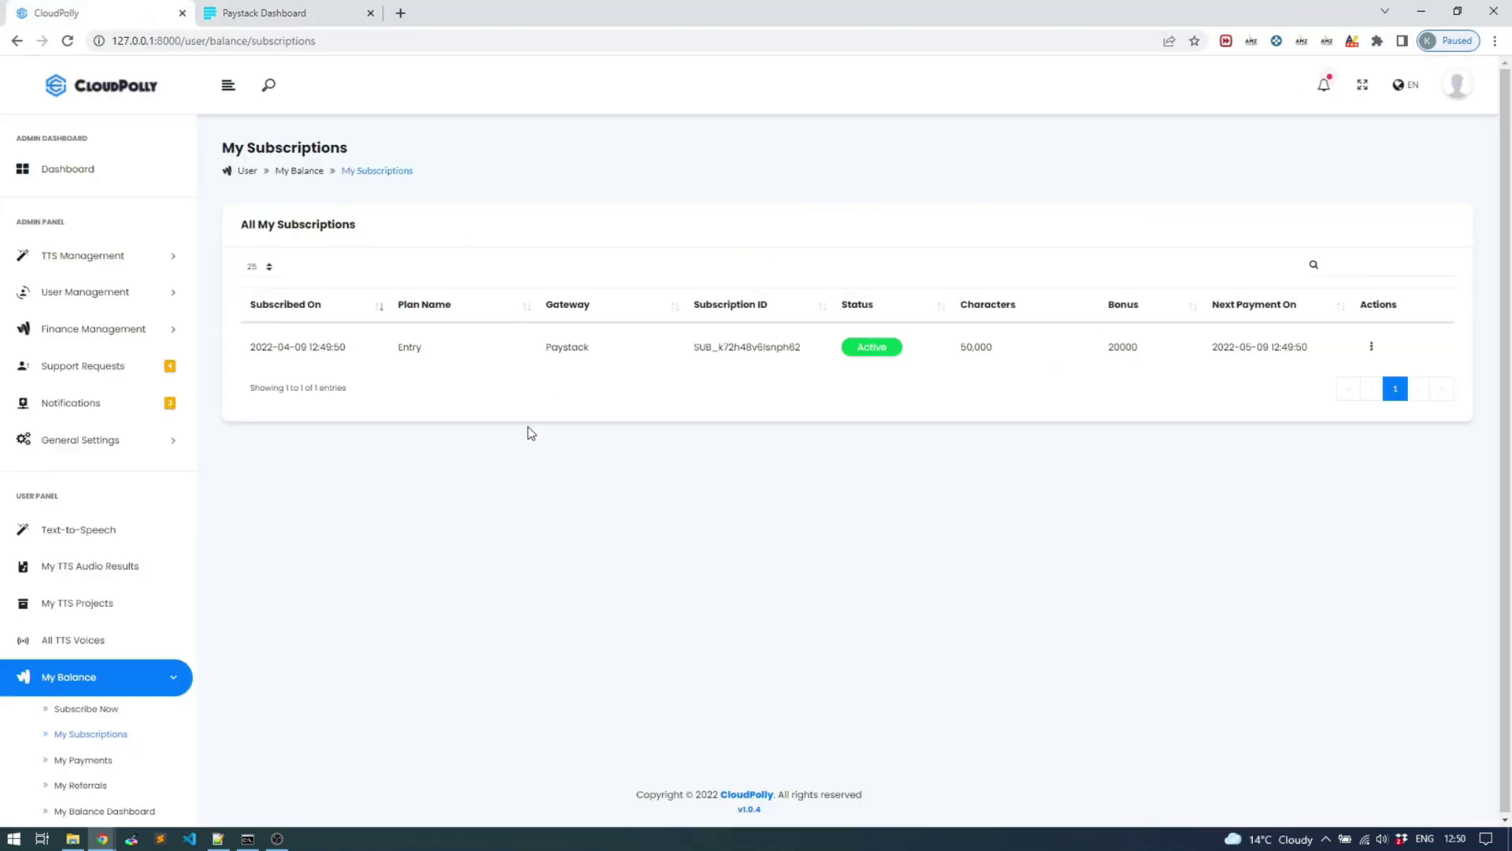
{"action": "left_click", "coordinate": [109, 335]}
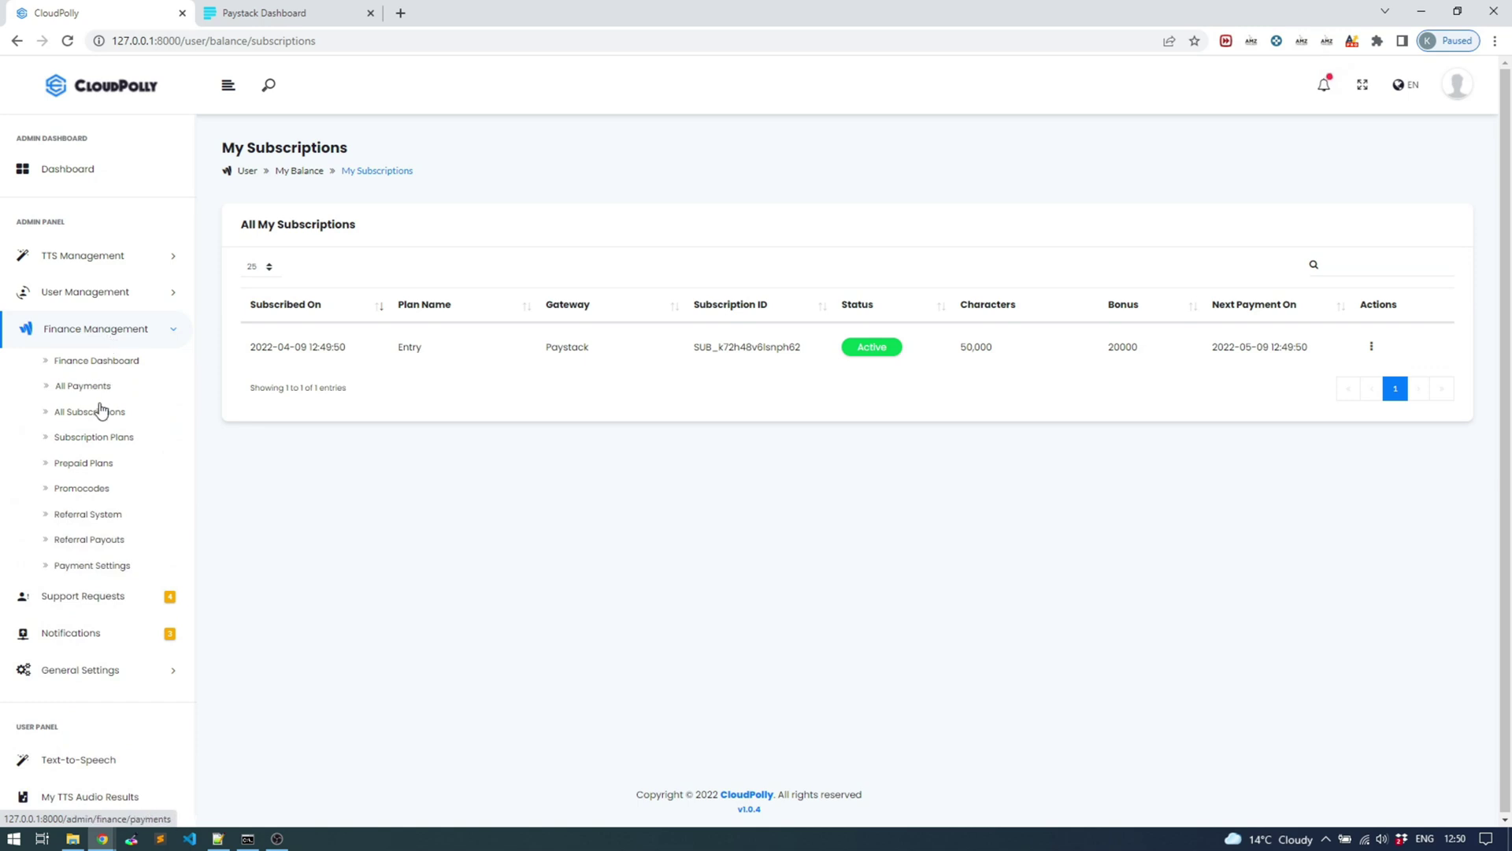
{"action": "left_click", "coordinate": [105, 438]}
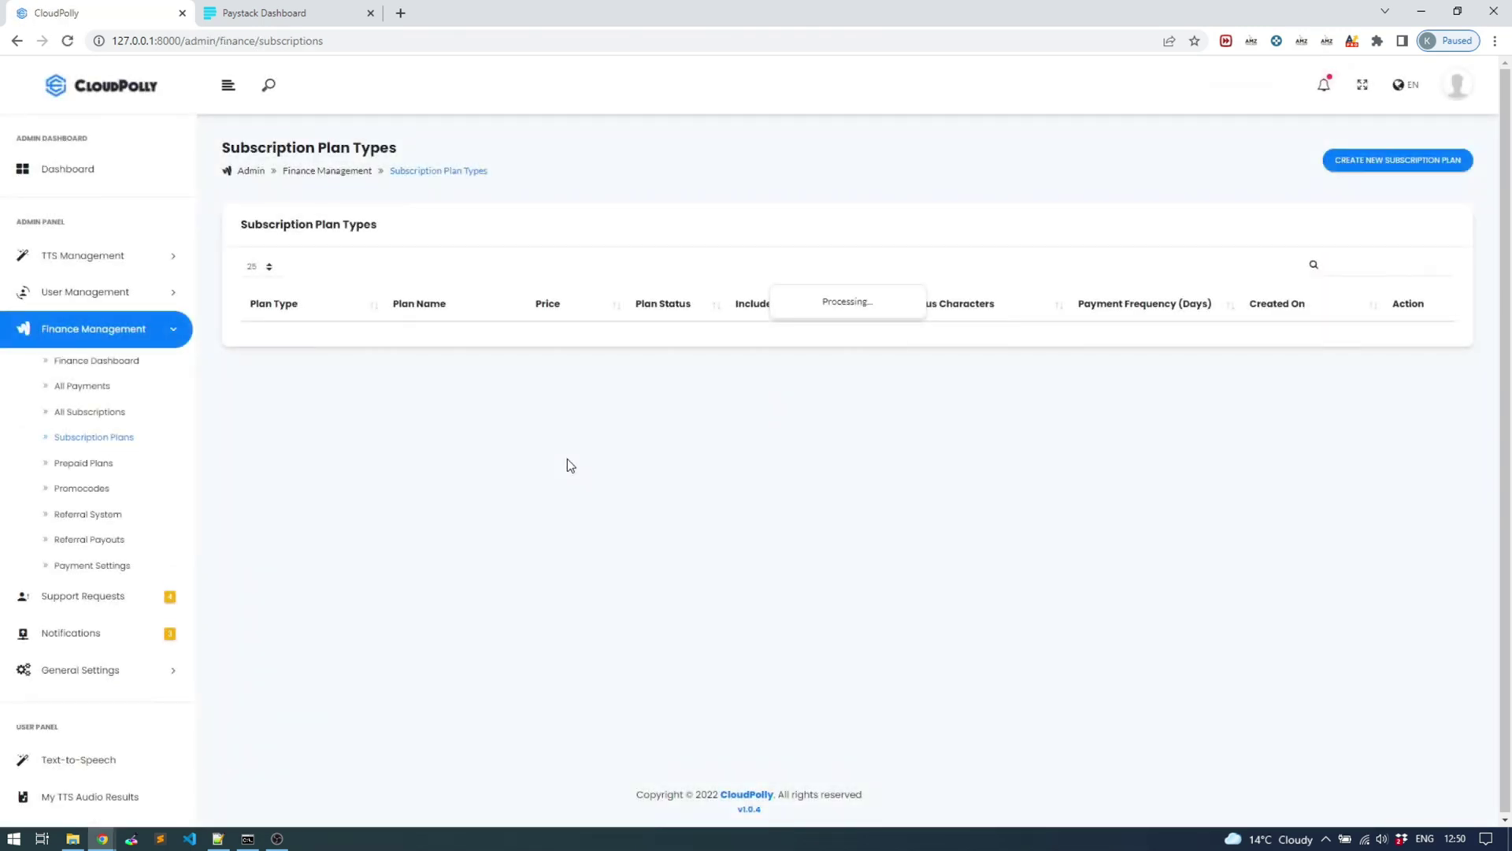
{"action": "left_click_drag", "start_coordinate": [748, 346], "coordinate": [824, 366]}
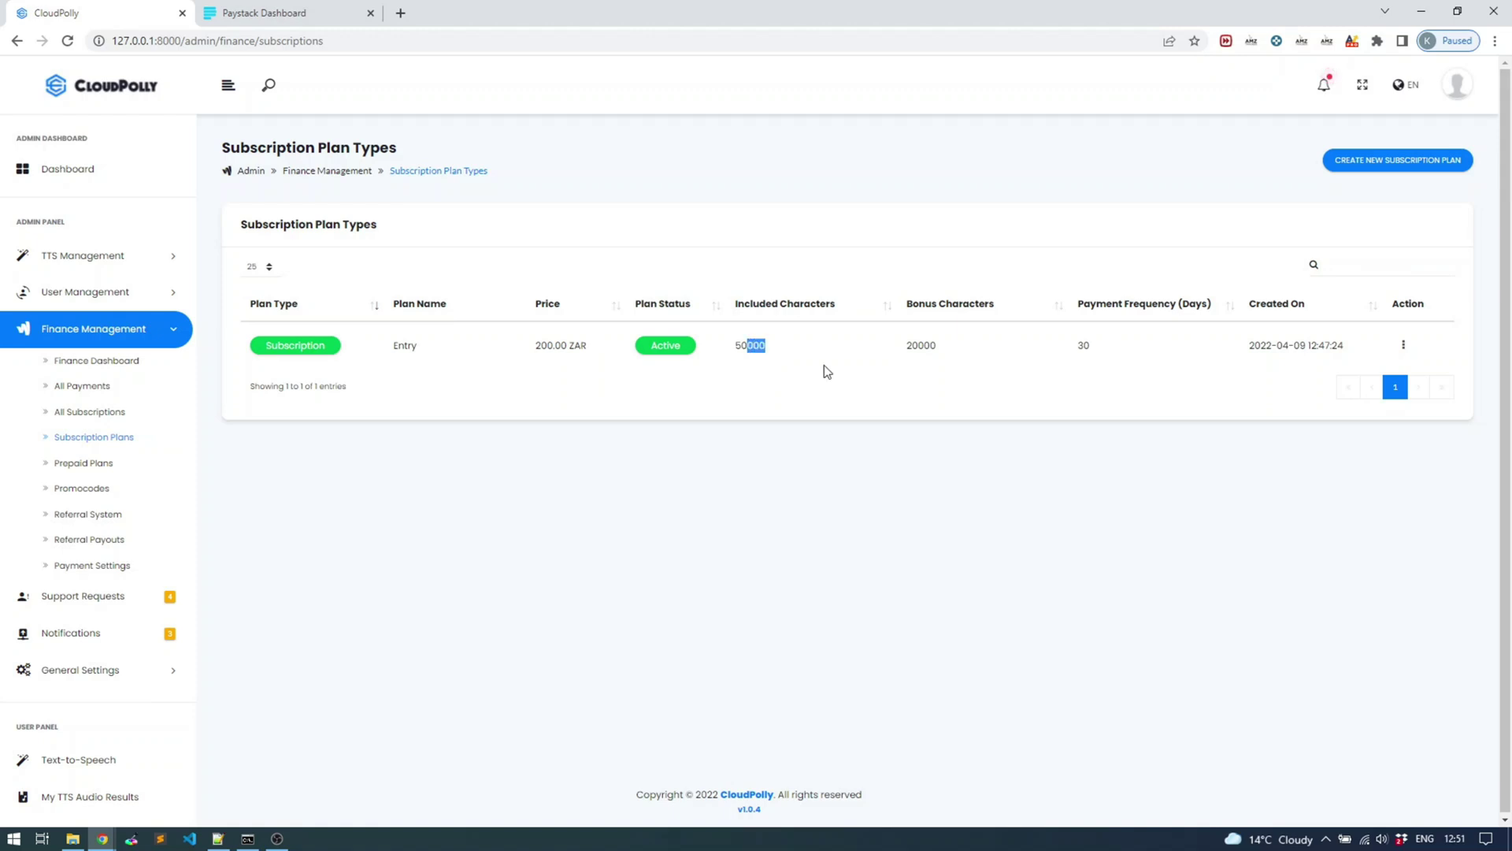
{"action": "double_click", "coordinate": [916, 348]}
{"action": "left_click", "coordinate": [924, 347]}
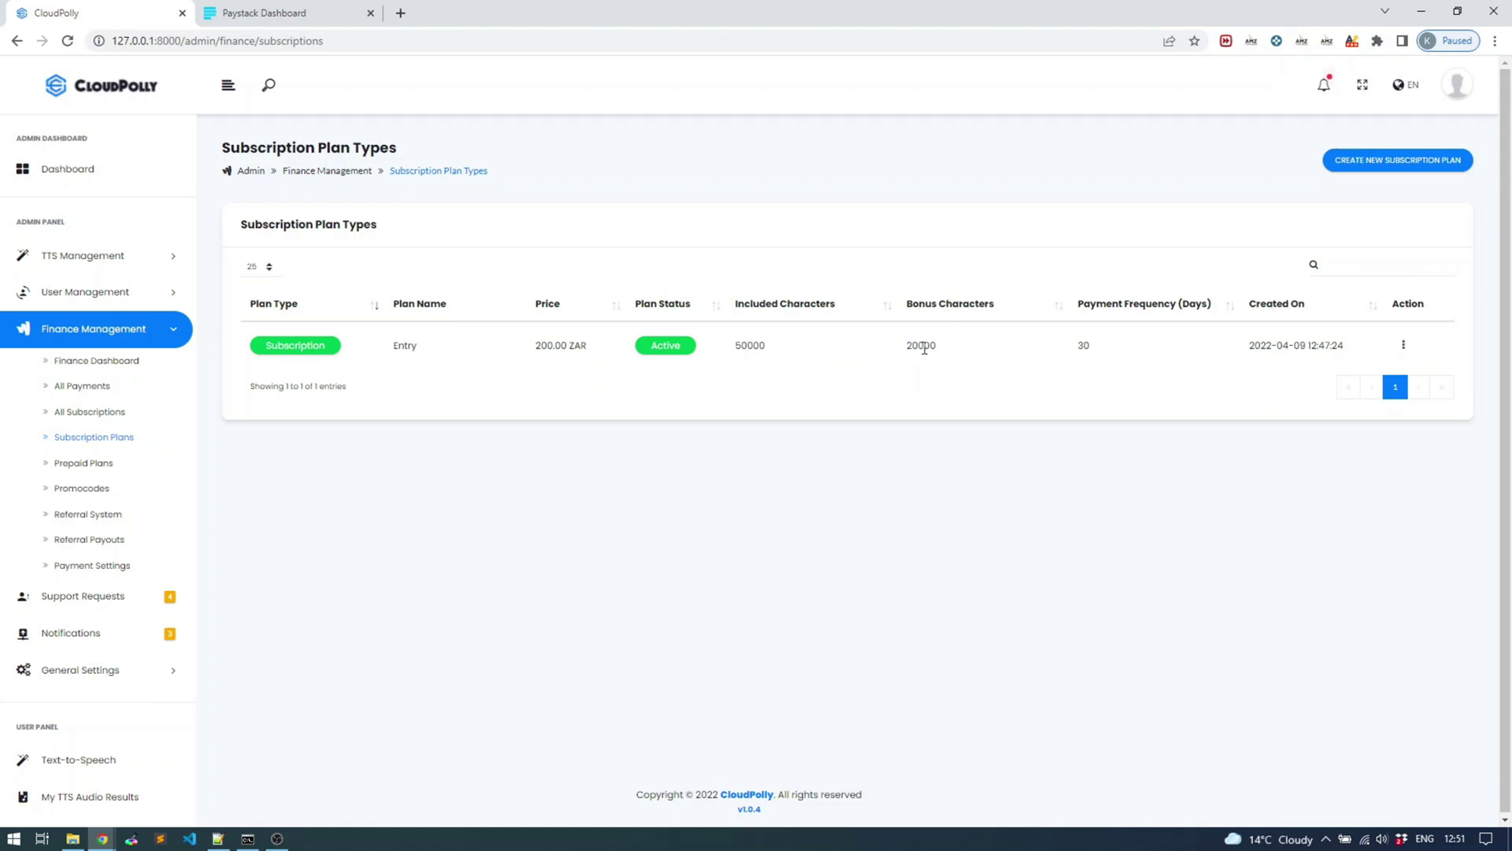